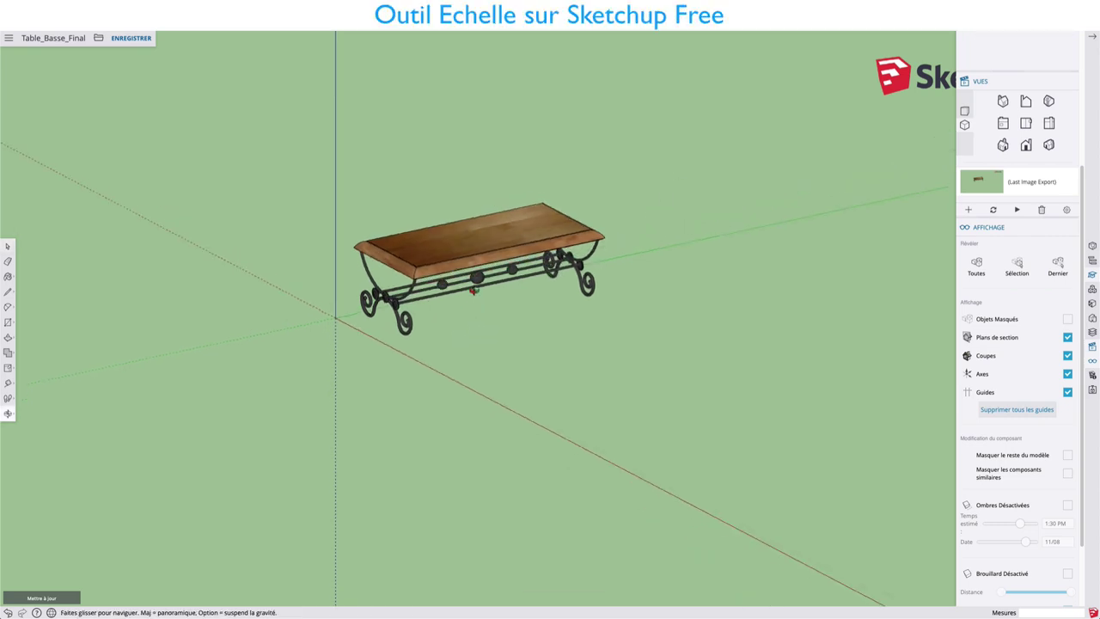
# - Draw a rectangle on the ground beside the coffee table and push it up into a tall box
pyautogui.scroll(2, 481, 283)
pyautogui.scroll(3, 481, 283)
pyautogui.scroll(2, 481, 283)
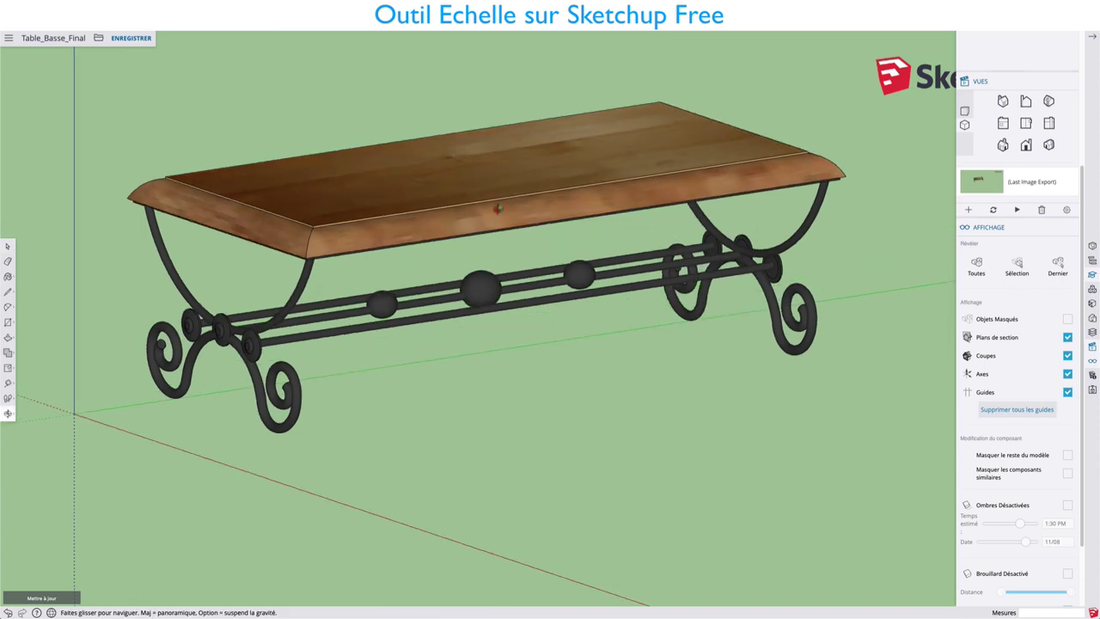
pyautogui.moveTo(481, 284)
pyautogui.mouseDown(button='middle')
pyautogui.moveTo(539, 101)
pyautogui.moveTo(469, 304)
pyautogui.moveTo(504, 353)
pyautogui.mouseUp(button='middle')
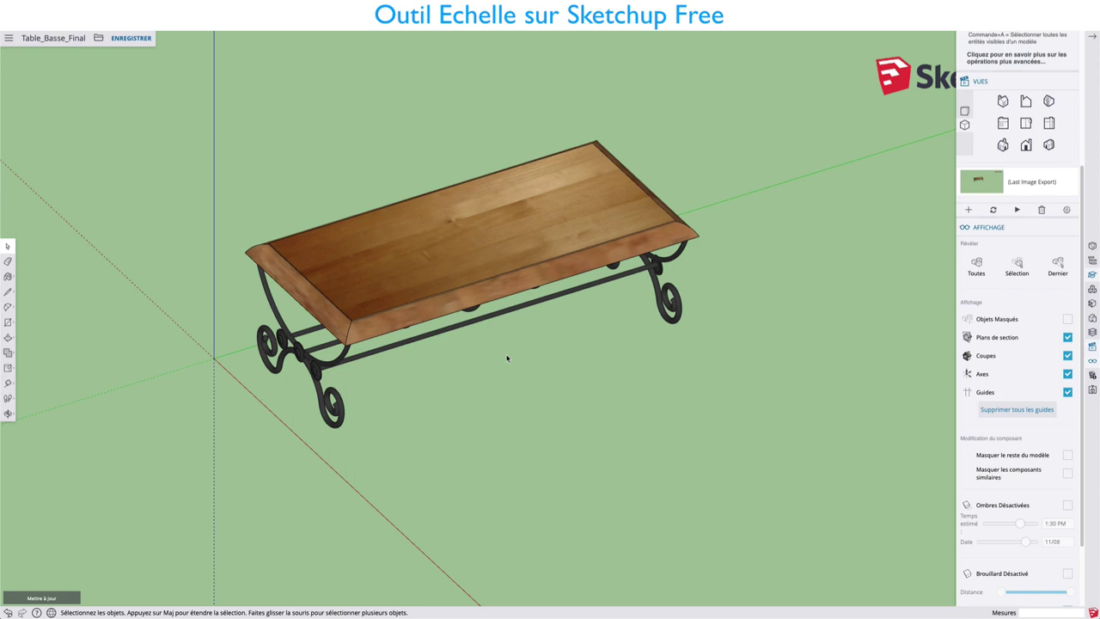
pyautogui.press('r')
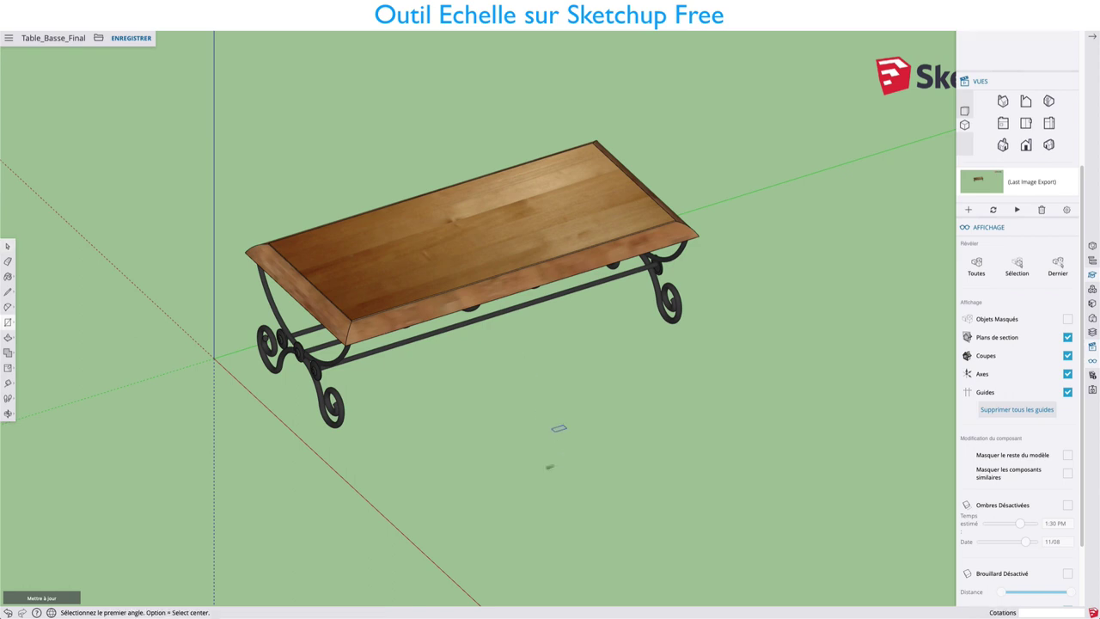
pyautogui.click(510, 471)
pyautogui.click(898, 484)
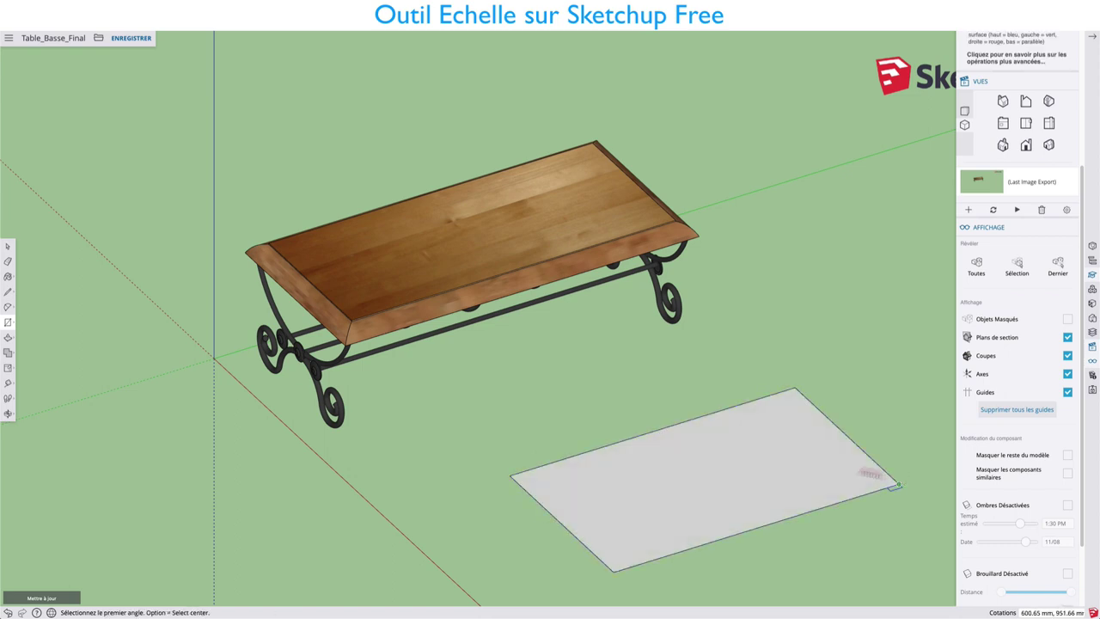
pyautogui.press('p')
pyautogui.moveTo(714, 474); pyautogui.dragTo(719, 360)
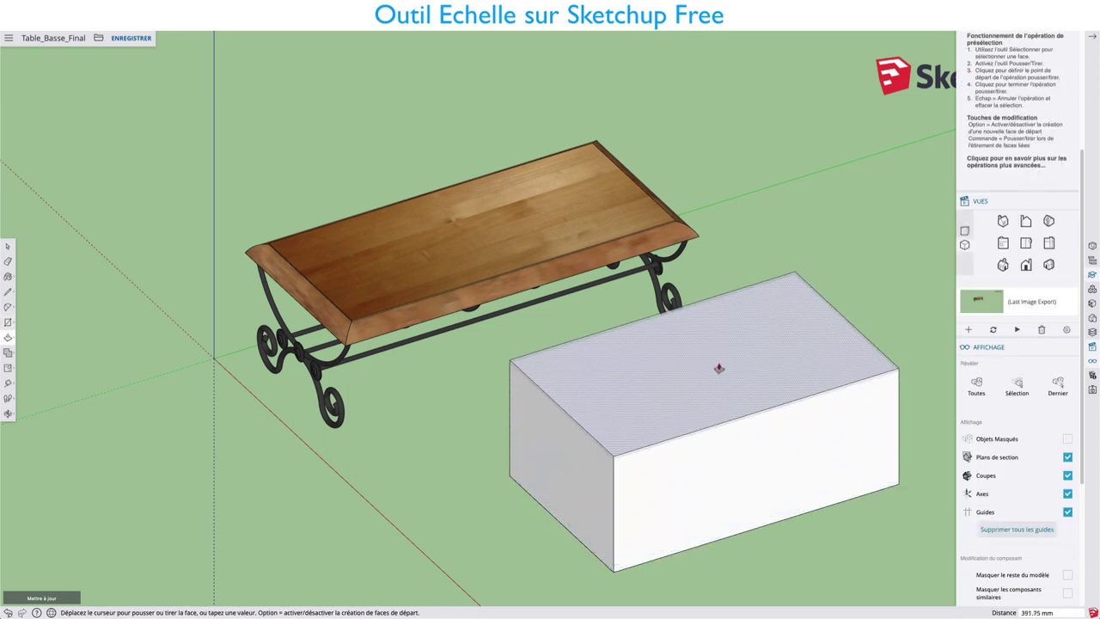
# - Select the whole box and make it a group with Créer un groupe
pyautogui.press('space')
pyautogui.tripleClick(684, 379)
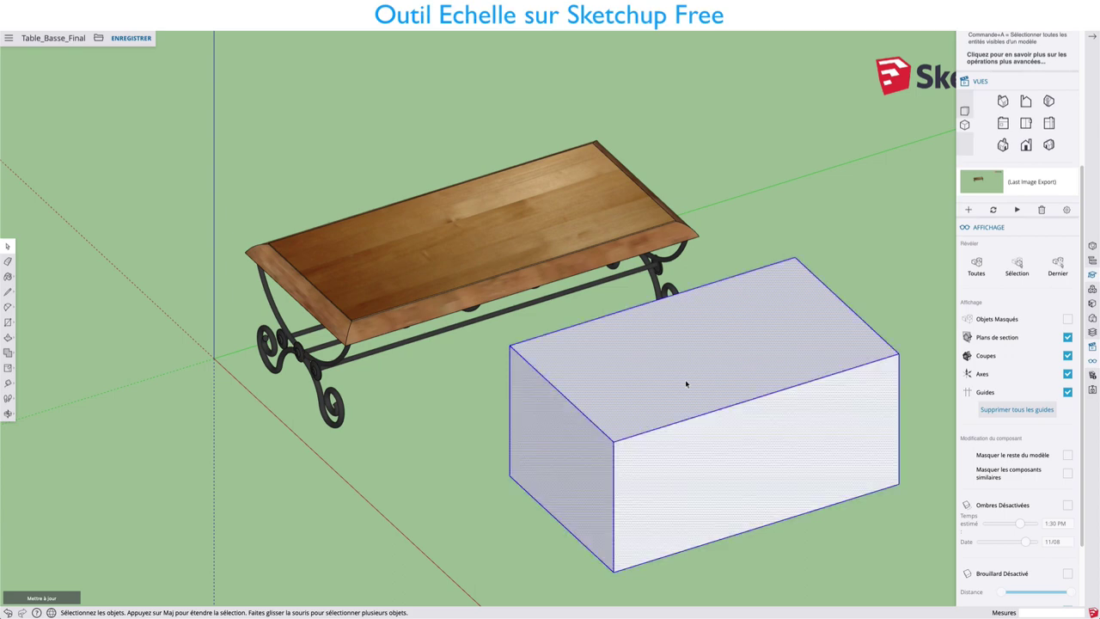
pyautogui.rightClick(685, 379)
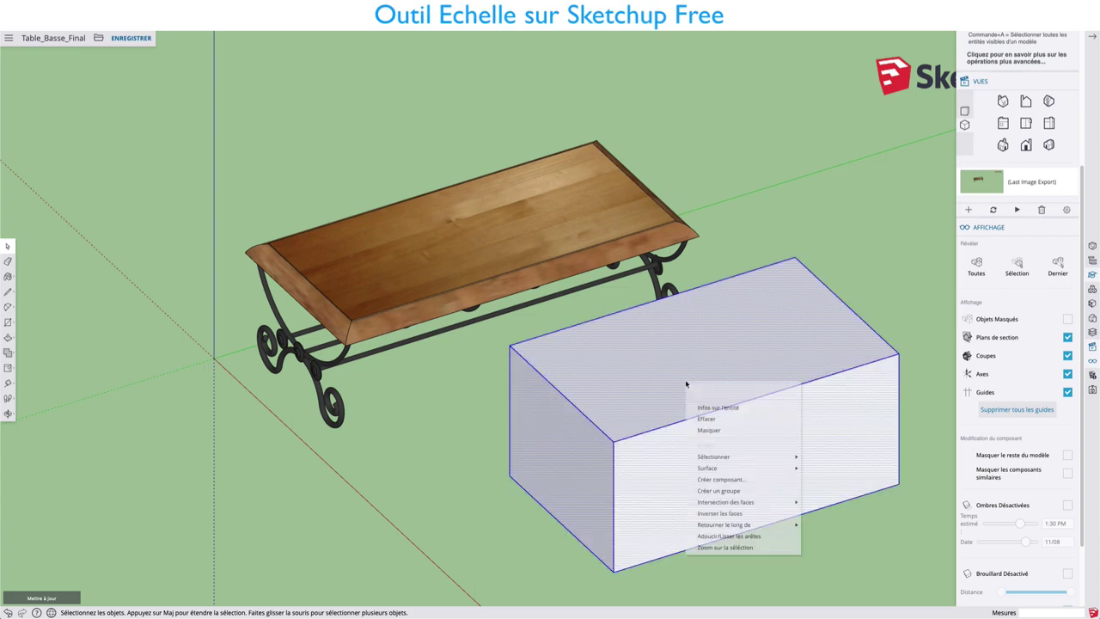
pyautogui.click(719, 490)
# - Move the box group a short distance to the right of the table
pyautogui.moveTo(579, 439)
pyautogui.mouseDown(button='middle')
pyautogui.moveTo(785, 455)
pyautogui.moveTo(488, 473)
pyautogui.mouseUp(button='middle')
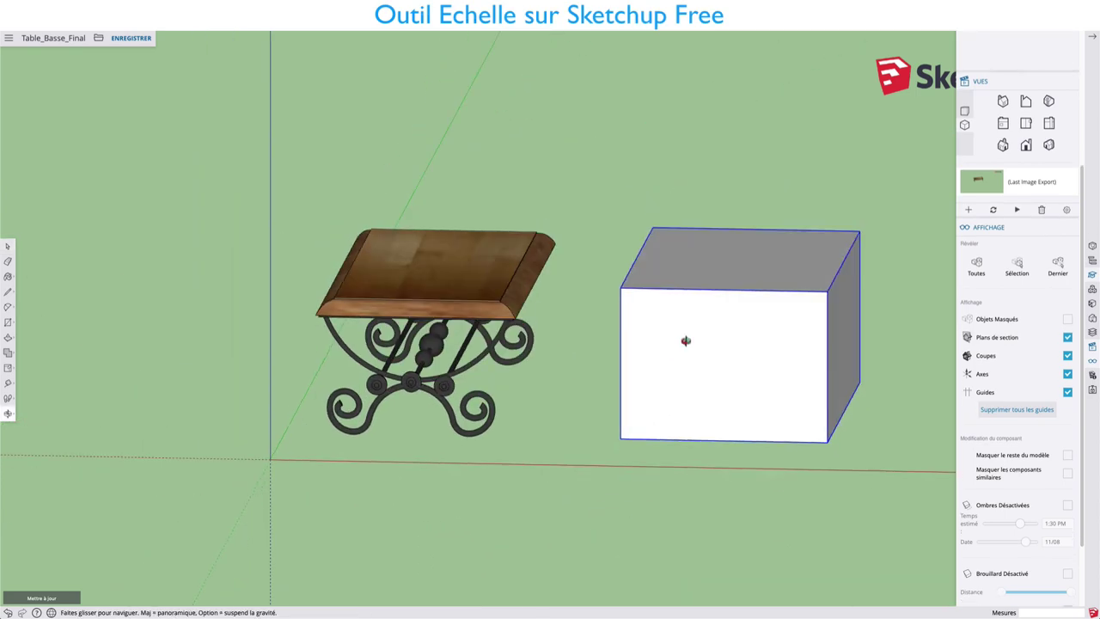
pyautogui.keyDown('shift'); pyautogui.moveTo(695, 484); pyautogui.dragTo(489, 424, button='middle'); pyautogui.keyUp('shift')
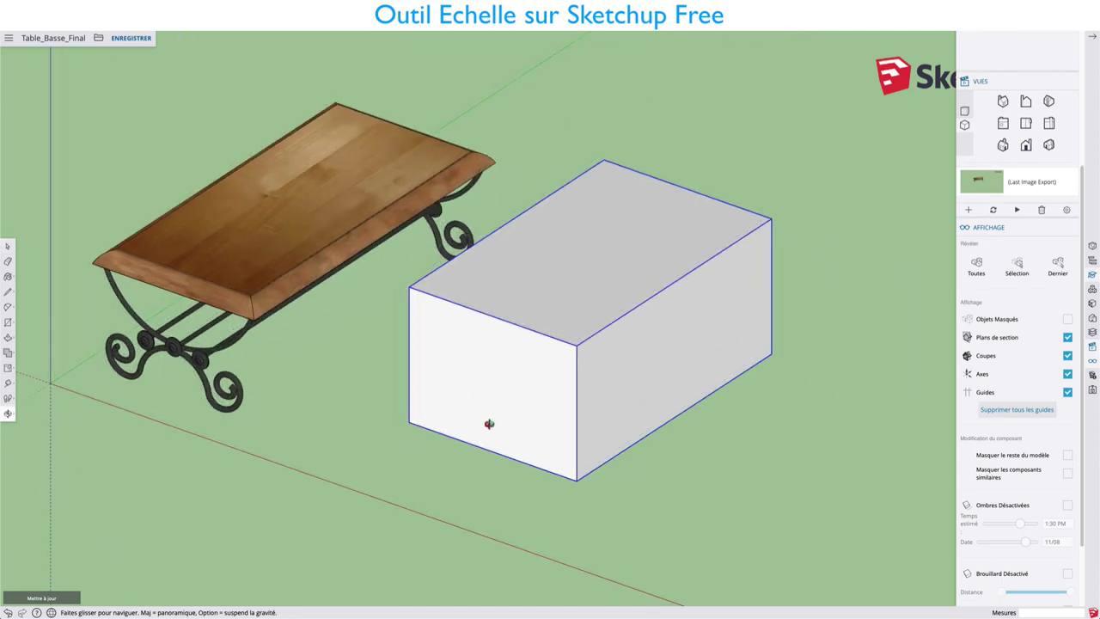
pyautogui.scroll(-2, 489, 424)
pyautogui.scroll(-1, 541, 437)
pyautogui.press('m')
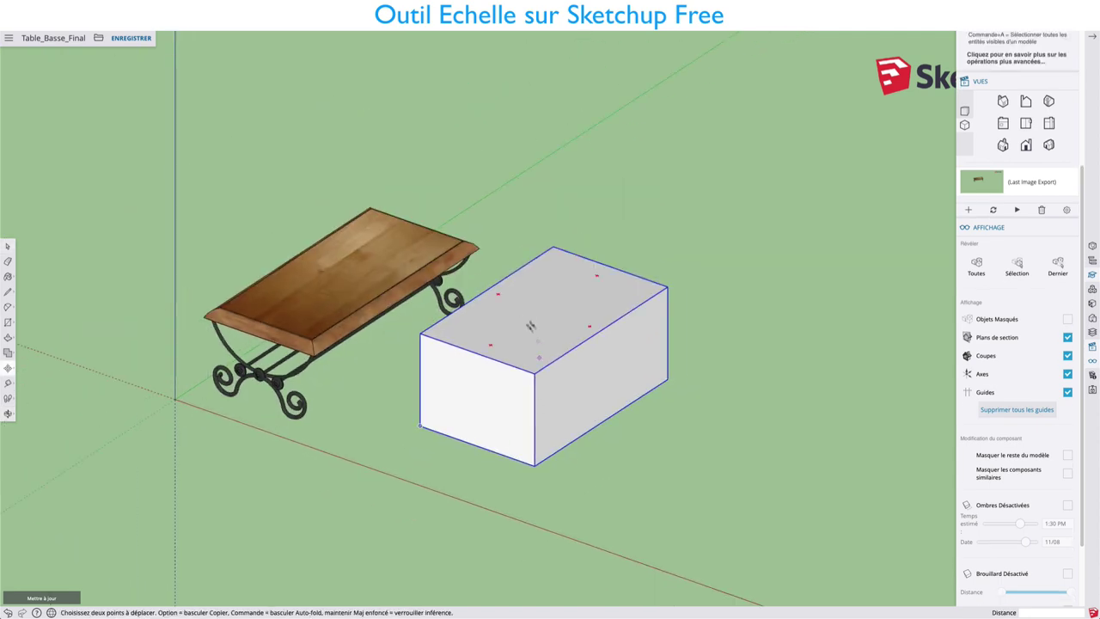
pyautogui.click(524, 310)
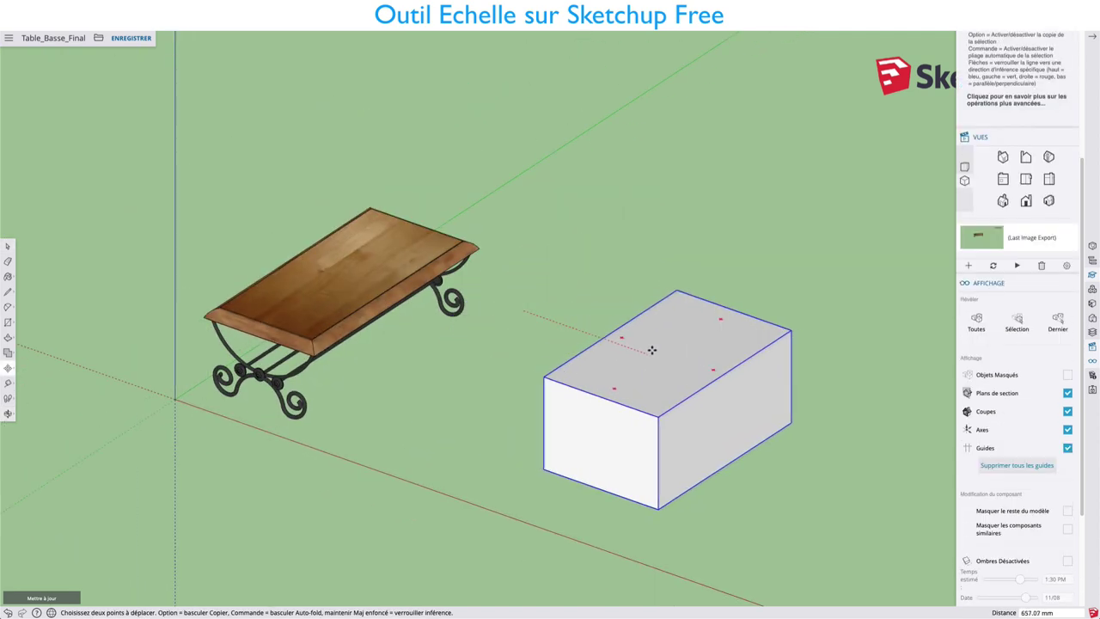
pyautogui.click(662, 353)
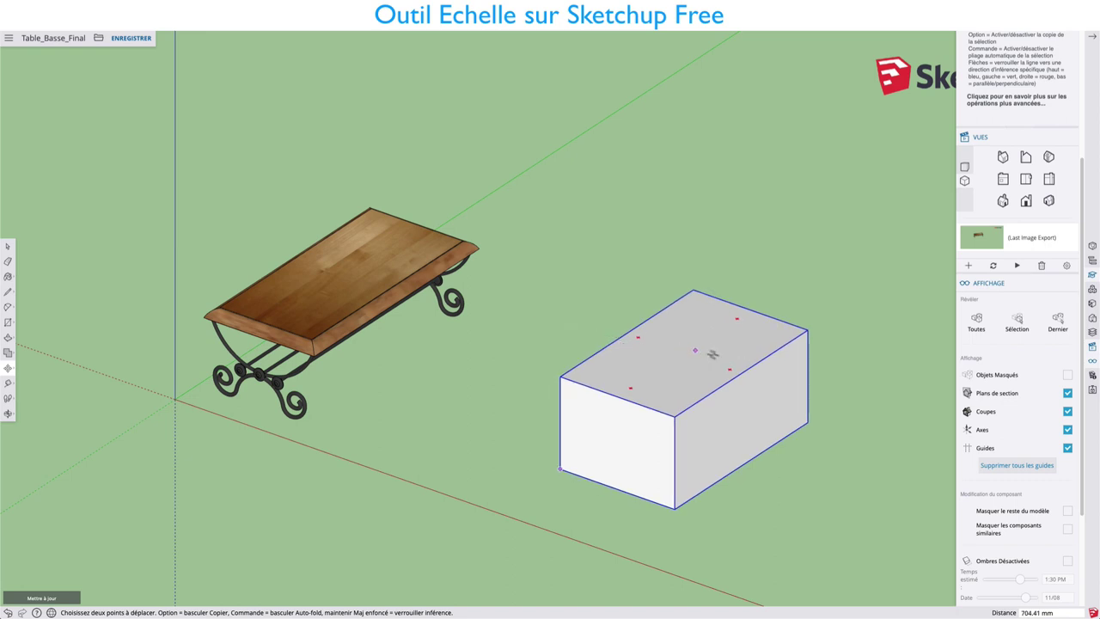
pyautogui.keyDown('shift'); pyautogui.moveTo(708, 353); pyautogui.dragTo(622, 291, button='middle'); pyautogui.keyUp('shift')
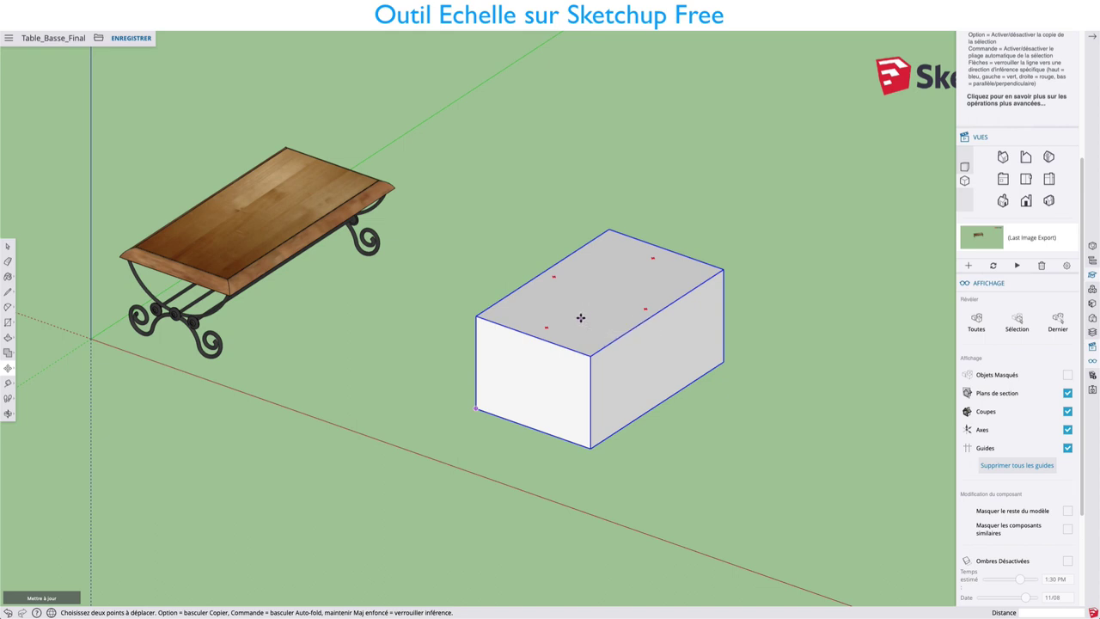
pyautogui.press('space')
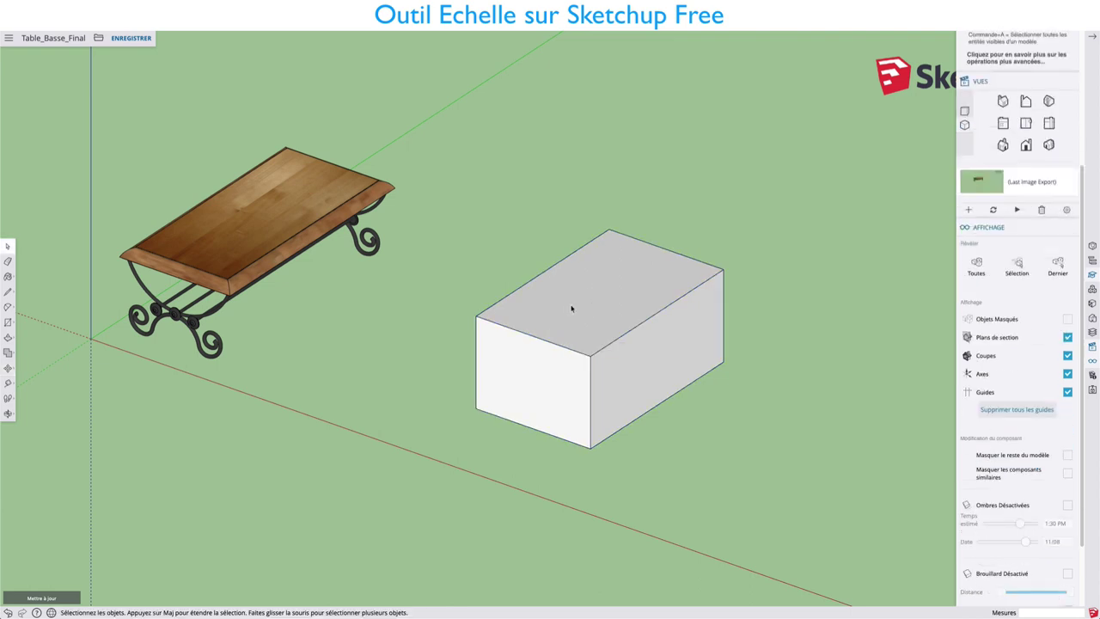
# - Select the box group and start the Scale tool, with a trial resize back to original size
pyautogui.click(593, 333)
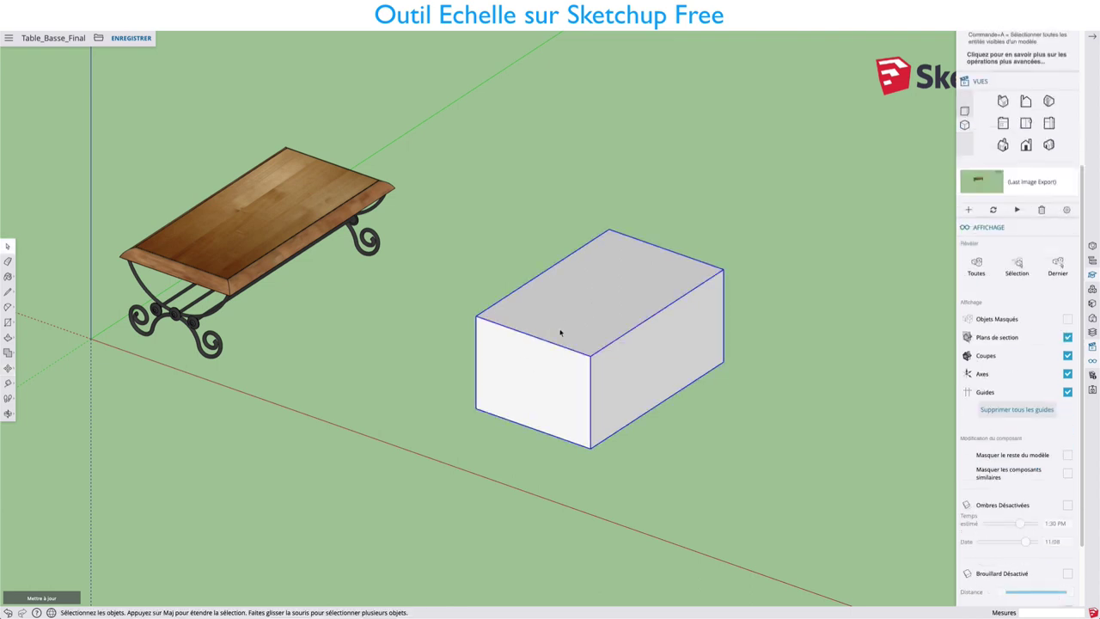
pyautogui.press('s')
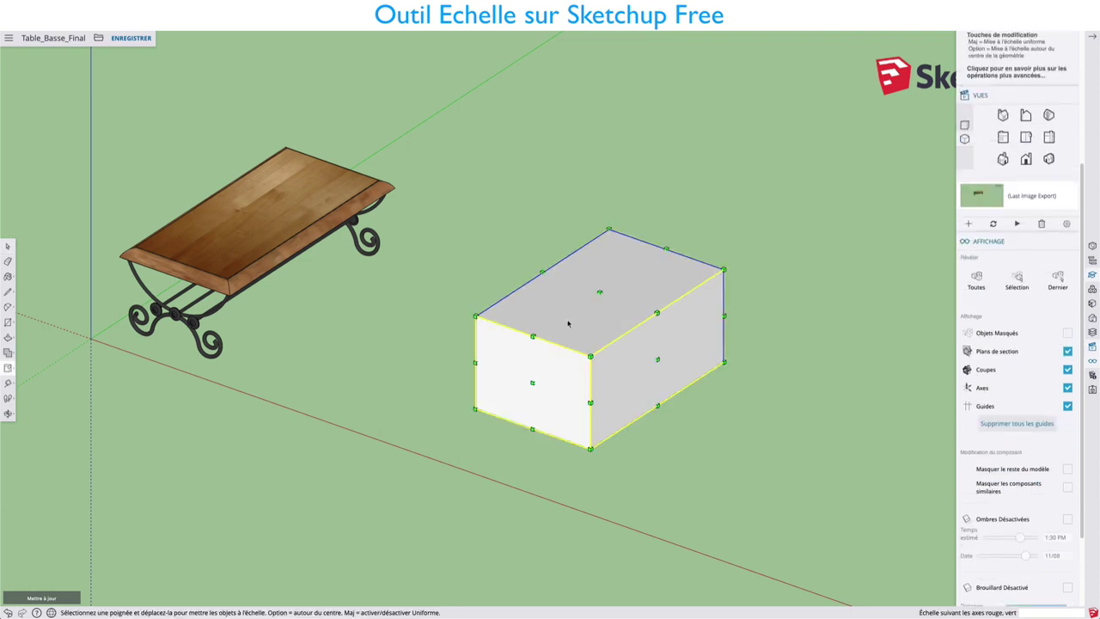
pyautogui.rightClick(571, 312)
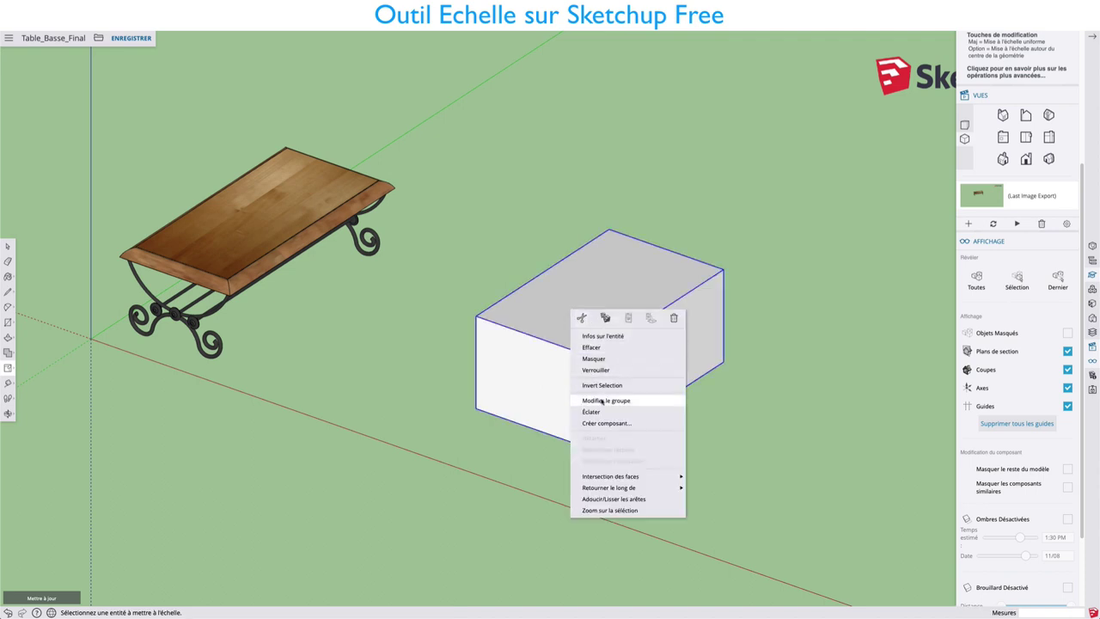
pyautogui.press('Escape')
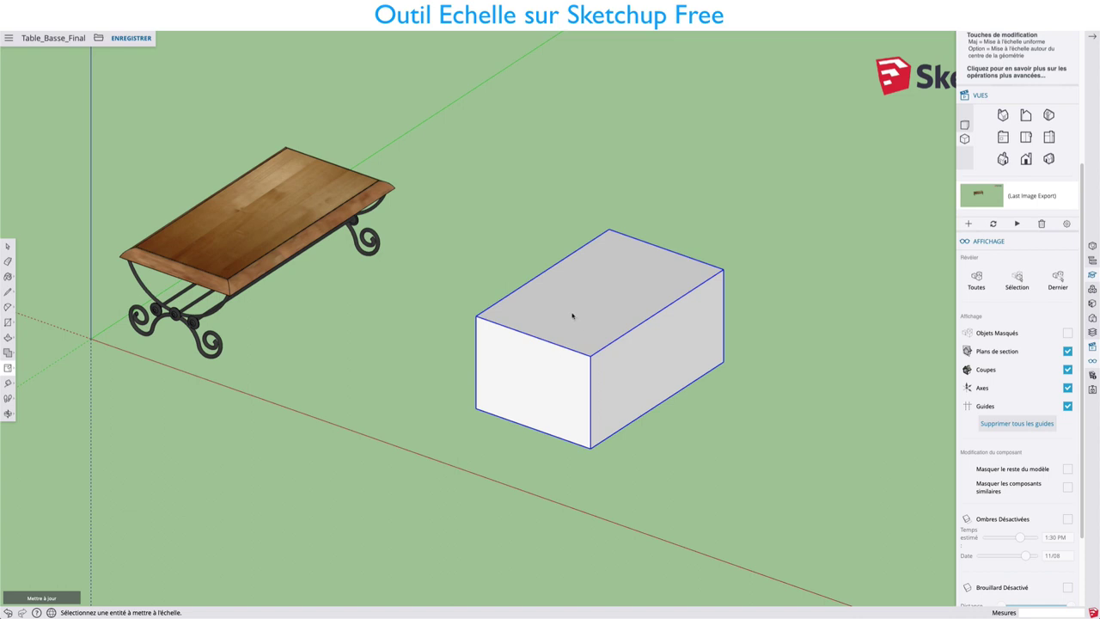
pyautogui.press('s')
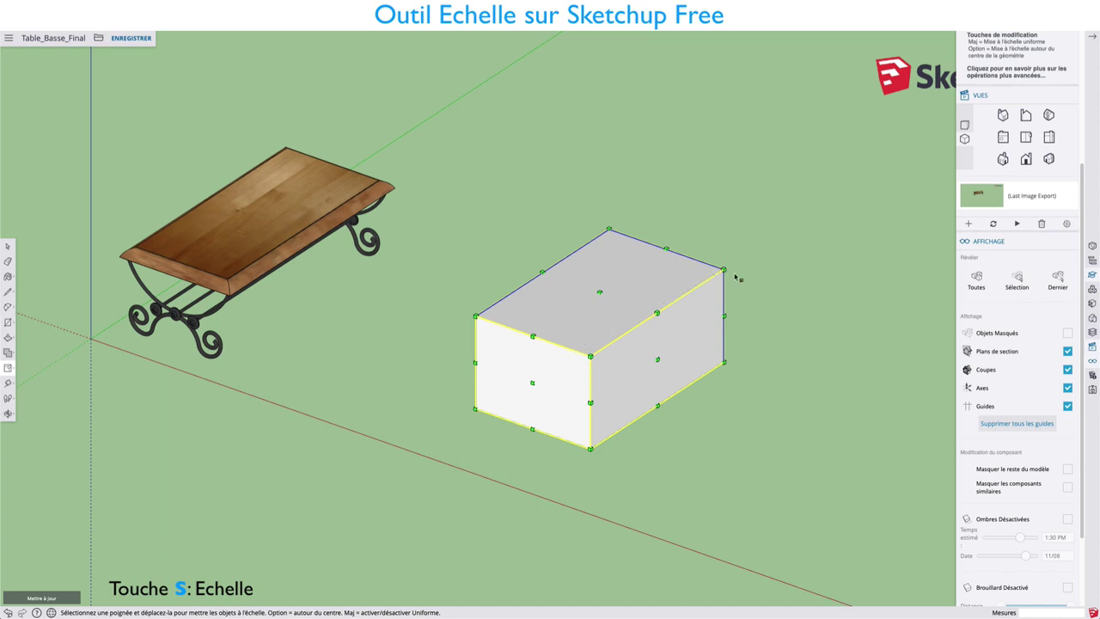
pyautogui.moveTo(725, 270); pyautogui.dragTo(609, 337)
pyautogui.scroll(3, 601, 358)
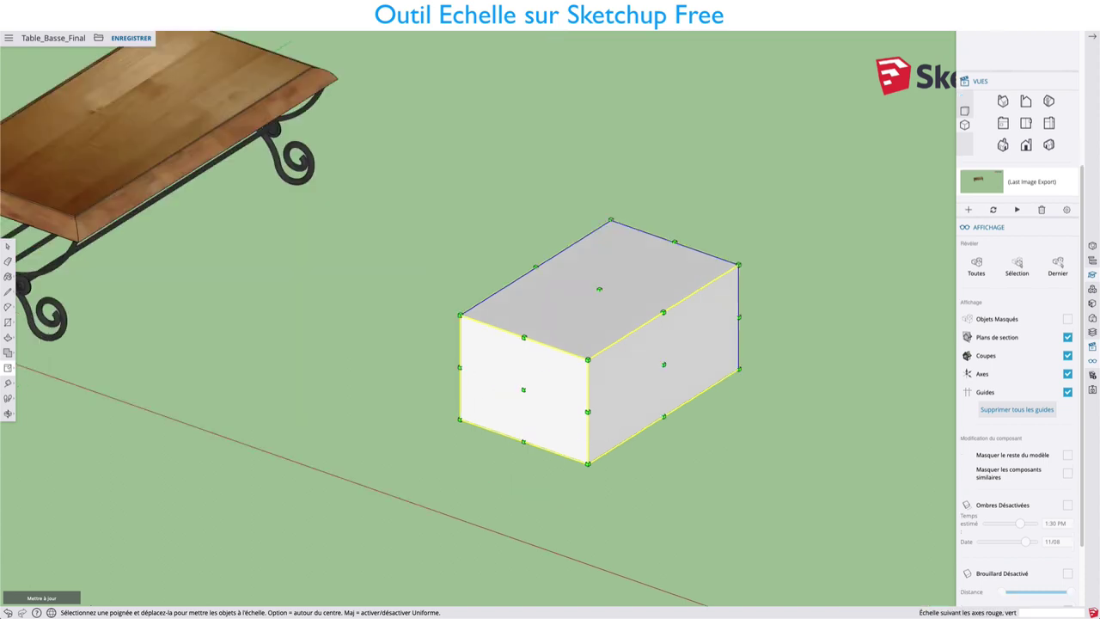
# - Scale the box along the blue, red and green axes into a squarer block
pyautogui.moveTo(599, 289)
pyautogui.mouseDown()
pyautogui.moveTo(599, 299)
pyautogui.moveTo(599, 286)
pyautogui.mouseUp()
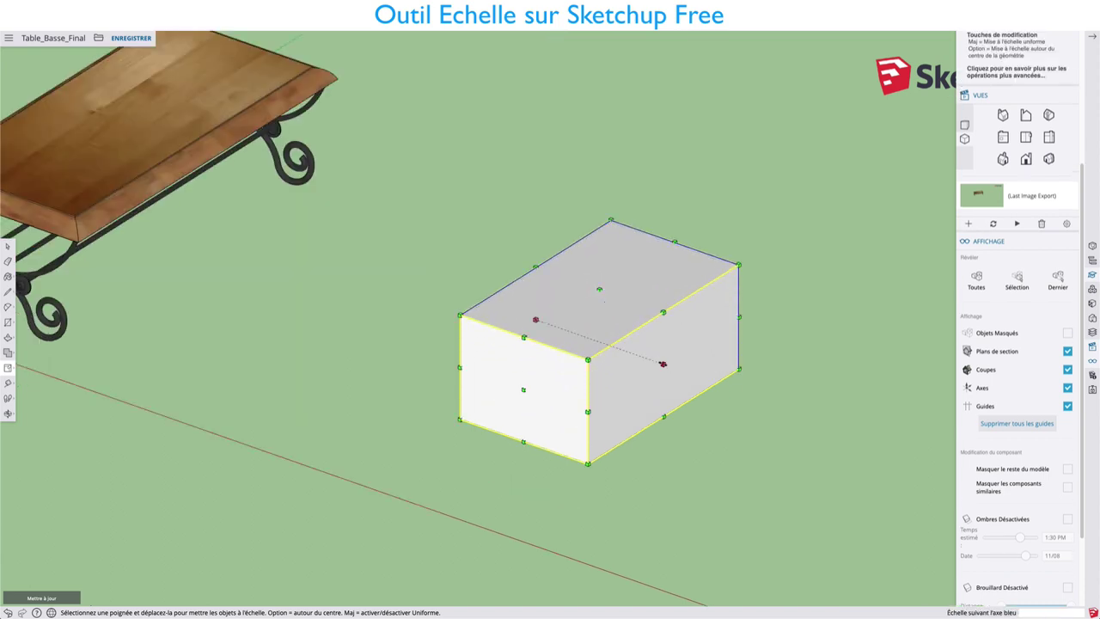
pyautogui.moveTo(658, 361)
pyautogui.mouseDown()
pyautogui.moveTo(629, 354)
pyautogui.moveTo(650, 371)
pyautogui.mouseUp()
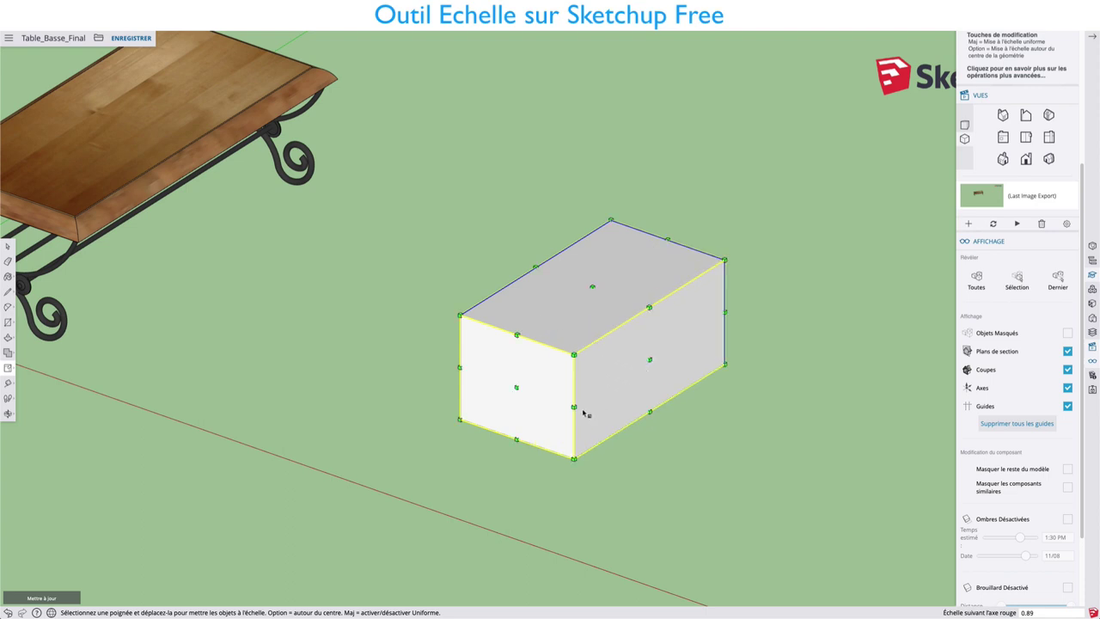
pyautogui.moveTo(573, 407); pyautogui.dragTo(569, 409)
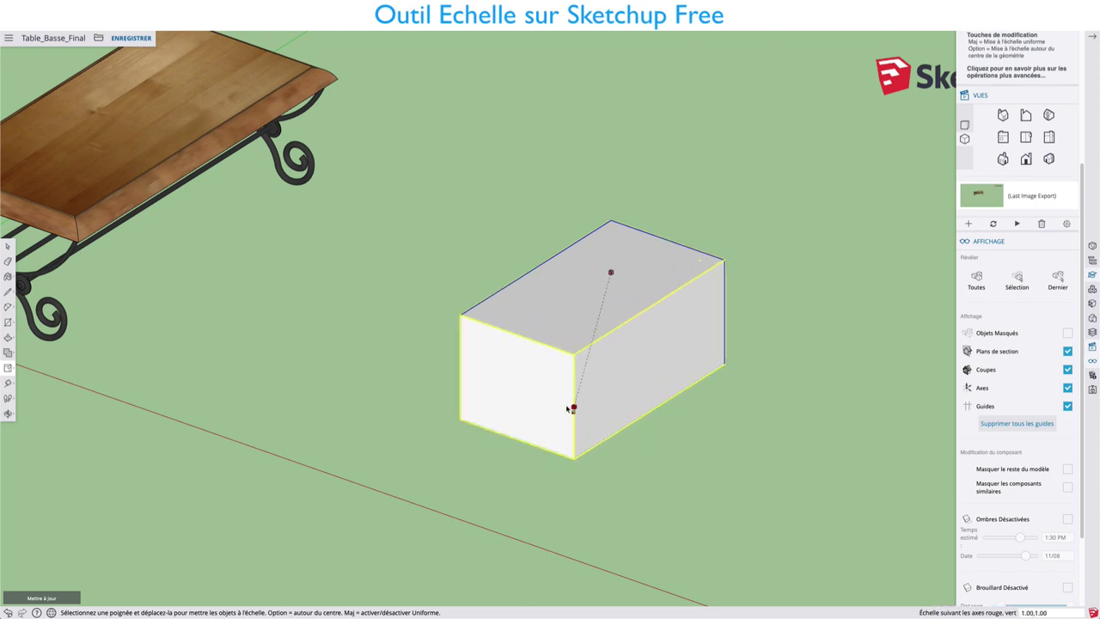
pyautogui.moveTo(516, 386); pyautogui.dragTo(501, 397)
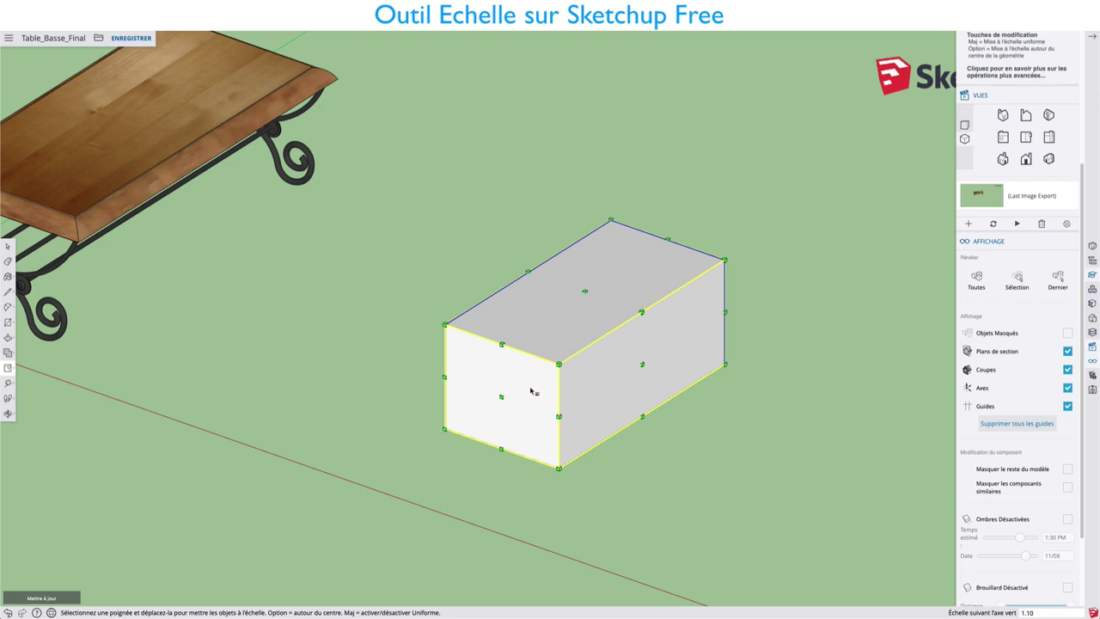
pyautogui.moveTo(547, 387)
pyautogui.mouseDown(button='middle')
pyautogui.moveTo(562, 400)
pyautogui.moveTo(840, 349)
pyautogui.moveTo(648, 353)
pyautogui.moveTo(486, 398)
pyautogui.moveTo(738, 305)
pyautogui.moveTo(742, 324)
pyautogui.moveTo(631, 363)
pyautogui.mouseUp(button='middle')
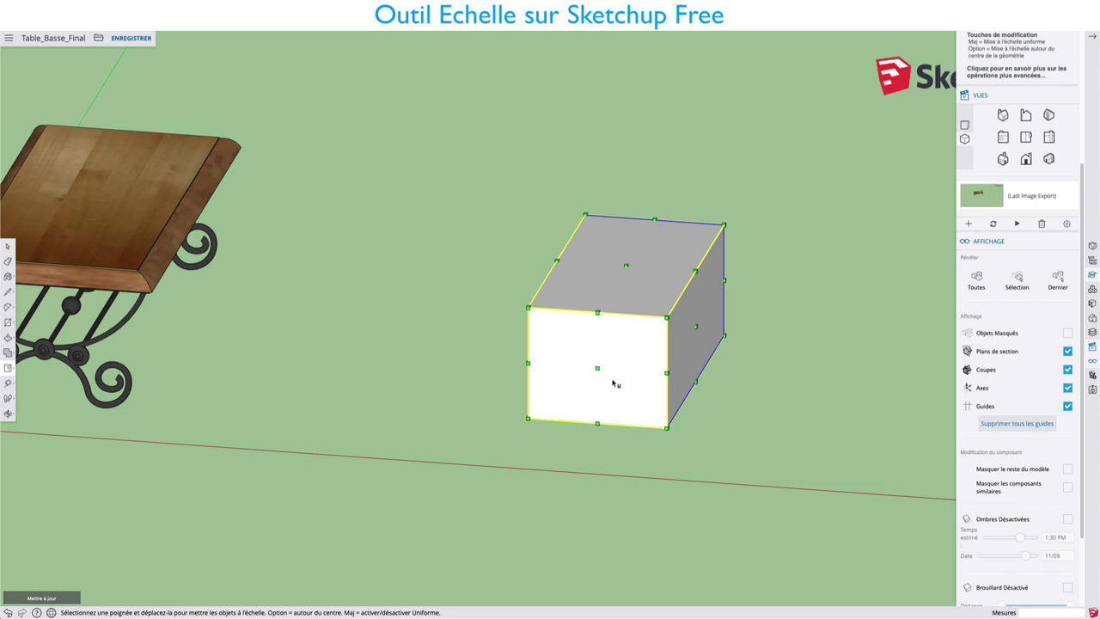
pyautogui.press('Escape')
# - Inside the box group, draw a two-point arc across the front face between opposite corners
pyautogui.press('space')
pyautogui.doubleClick(609, 369)
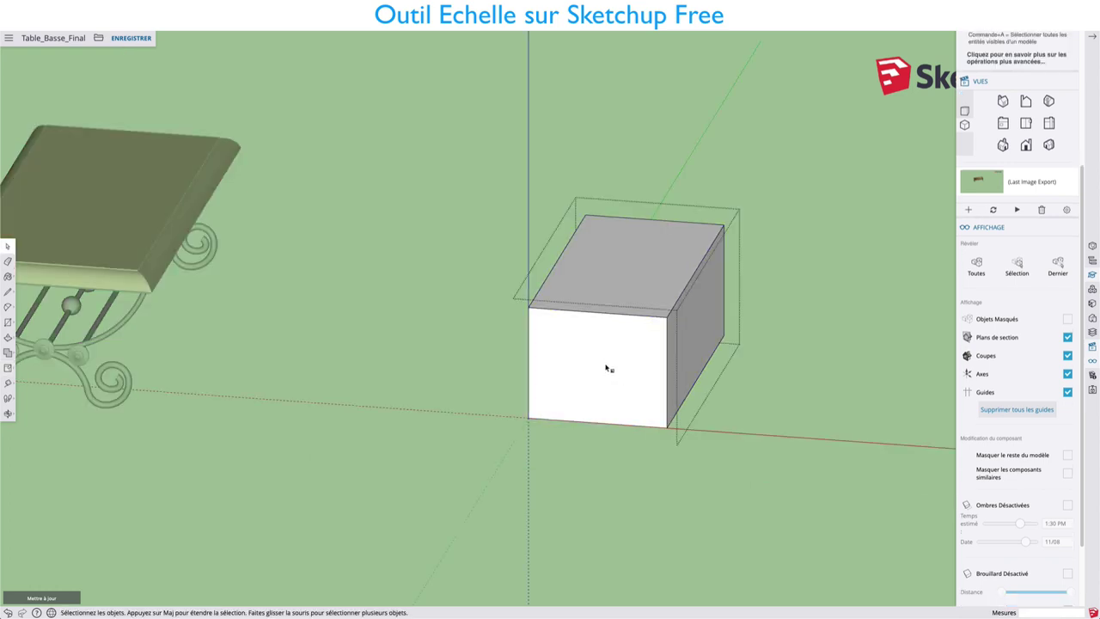
pyautogui.press('a')
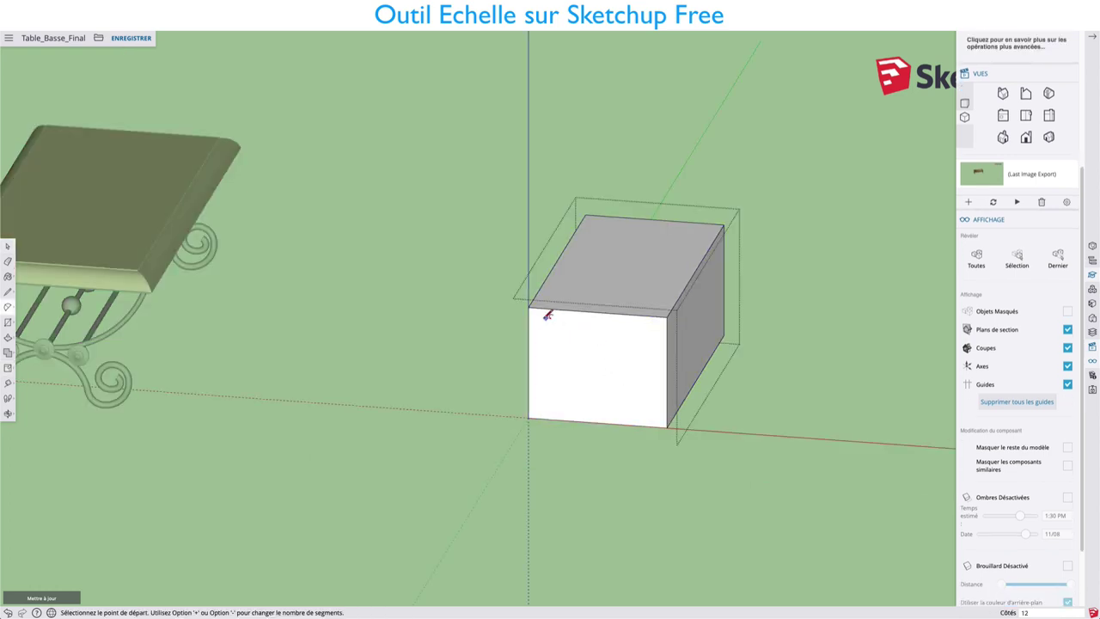
pyautogui.click(533, 303)
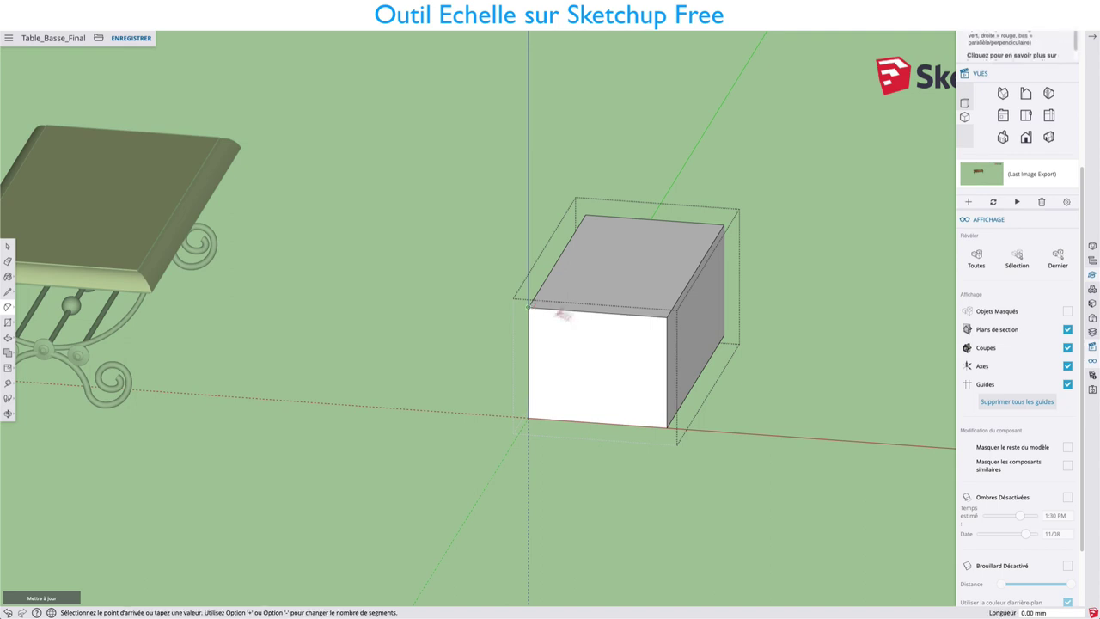
pyautogui.click(667, 427)
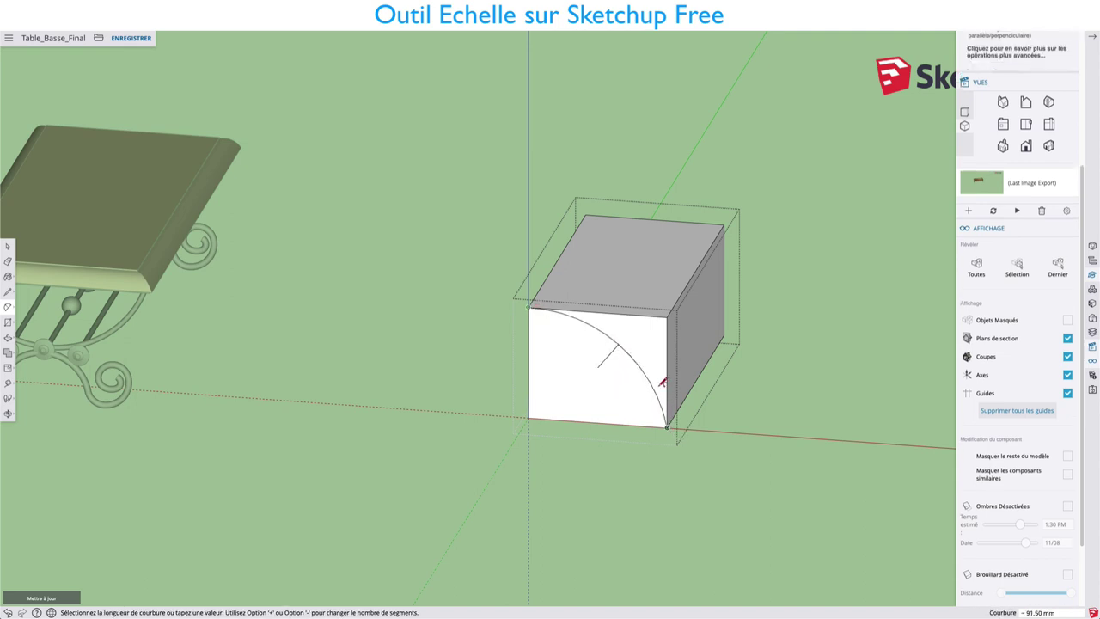
pyautogui.click(660, 382)
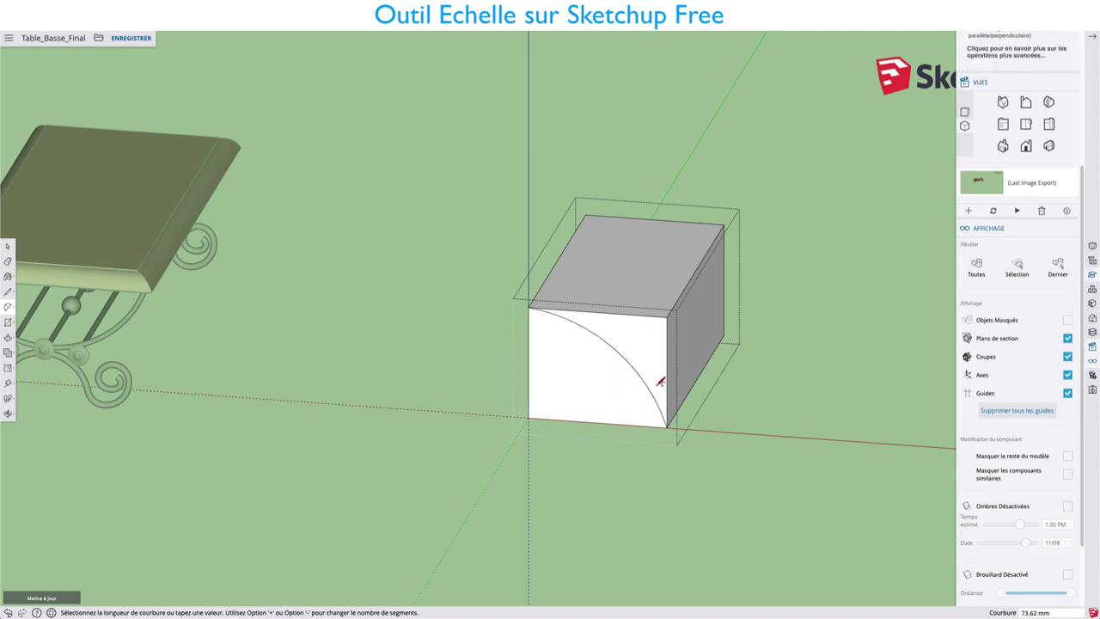
# - Push the arc-cut front face back through the box, leaving a quarter-round solid
pyautogui.press('p')
pyautogui.click(640, 344)
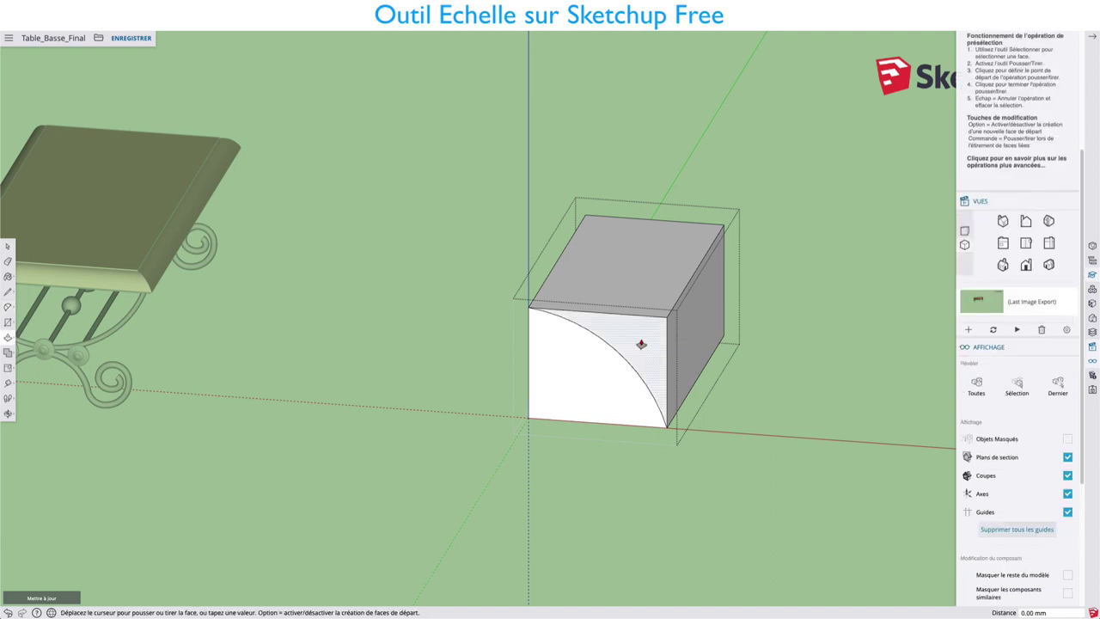
pyautogui.click(717, 241)
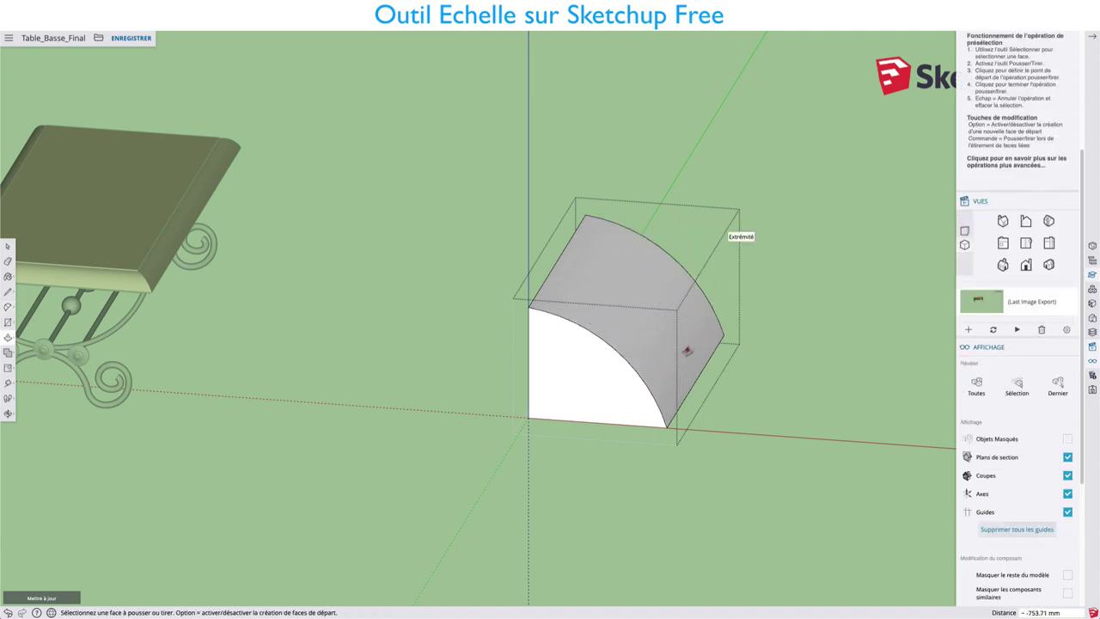
pyautogui.moveTo(626, 355)
pyautogui.mouseDown(button='middle')
pyautogui.moveTo(834, 350)
pyautogui.moveTo(704, 376)
pyautogui.mouseUp(button='middle')
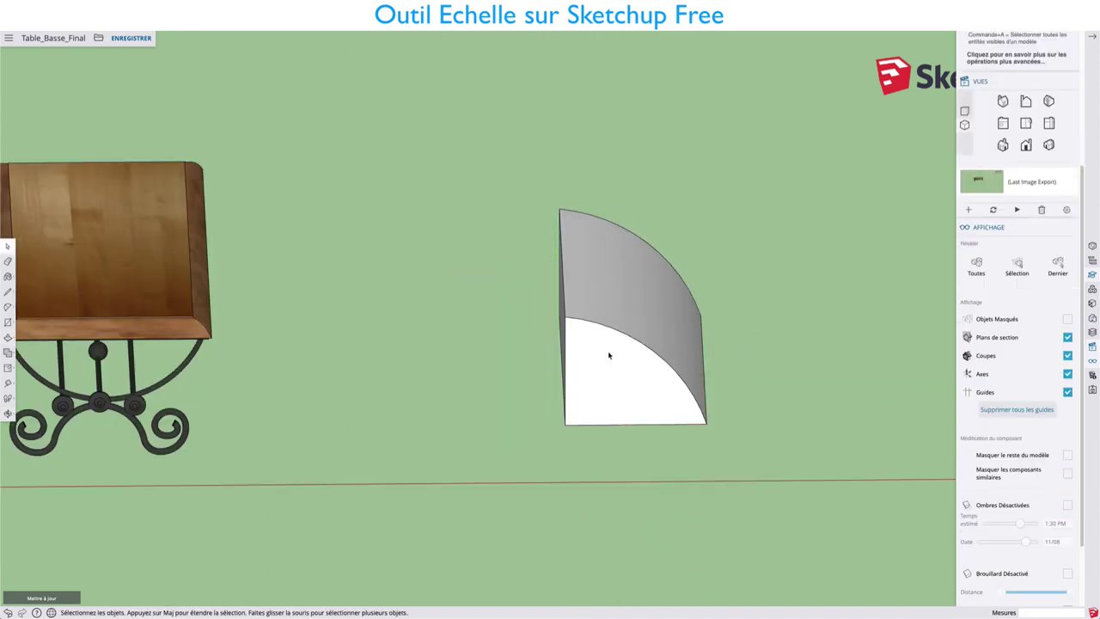
# - Copy the quarter-round piece to the left of the original
pyautogui.click(609, 355)
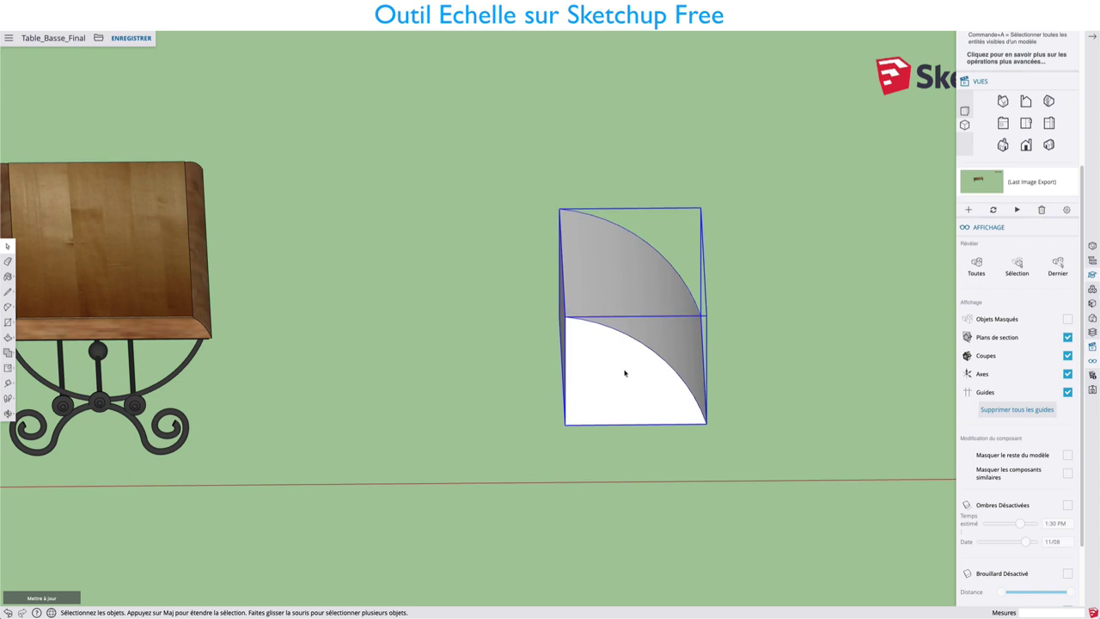
pyautogui.press('m')
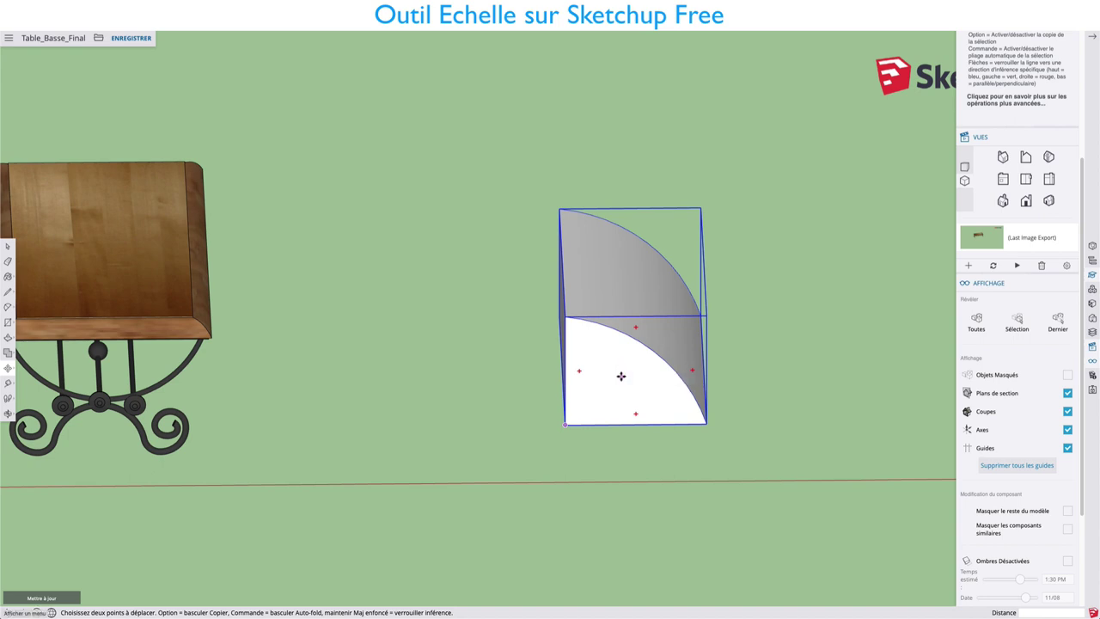
pyautogui.click(621, 367)
pyautogui.press('alt')
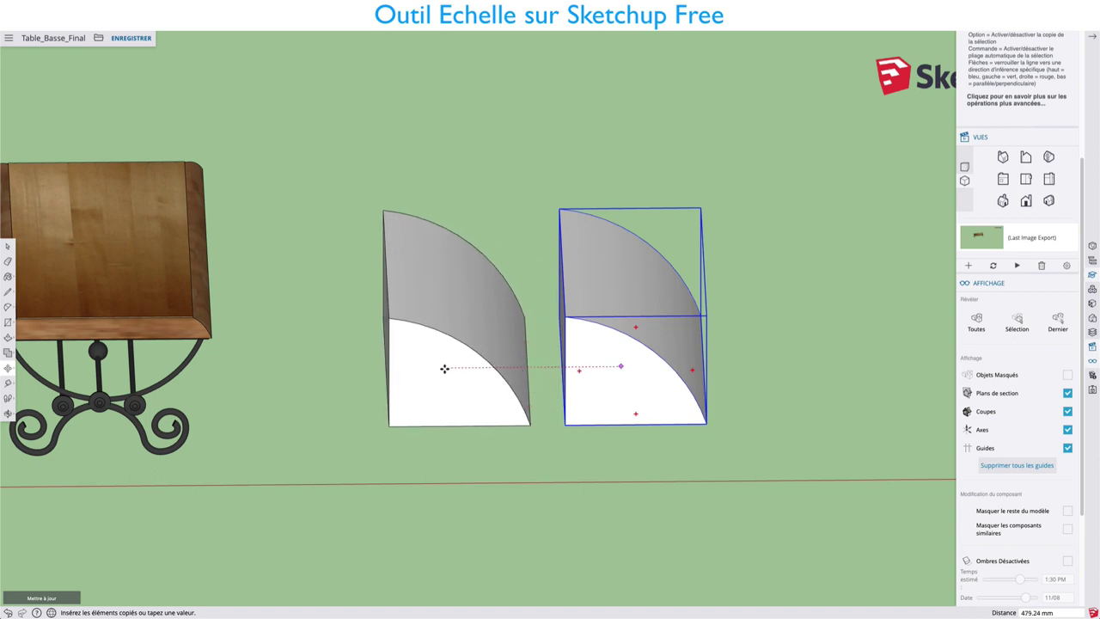
pyautogui.click(445, 369)
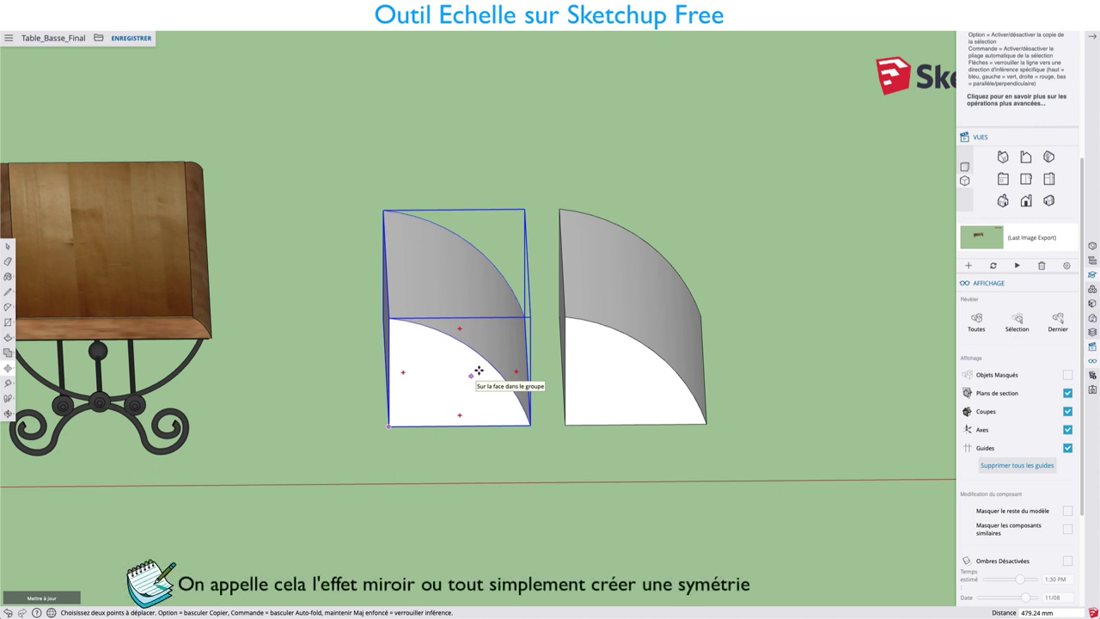
pyautogui.moveTo(479, 370); pyautogui.dragTo(418, 399, button='middle')
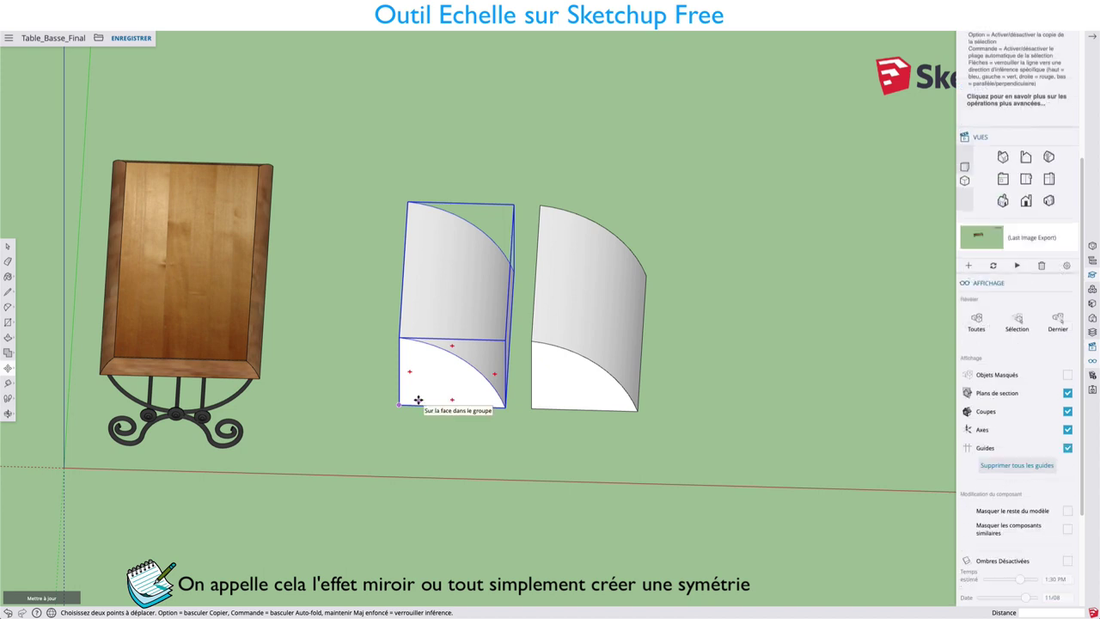
# - Rotate the copy 180° about its lower corner
pyautogui.press('q')
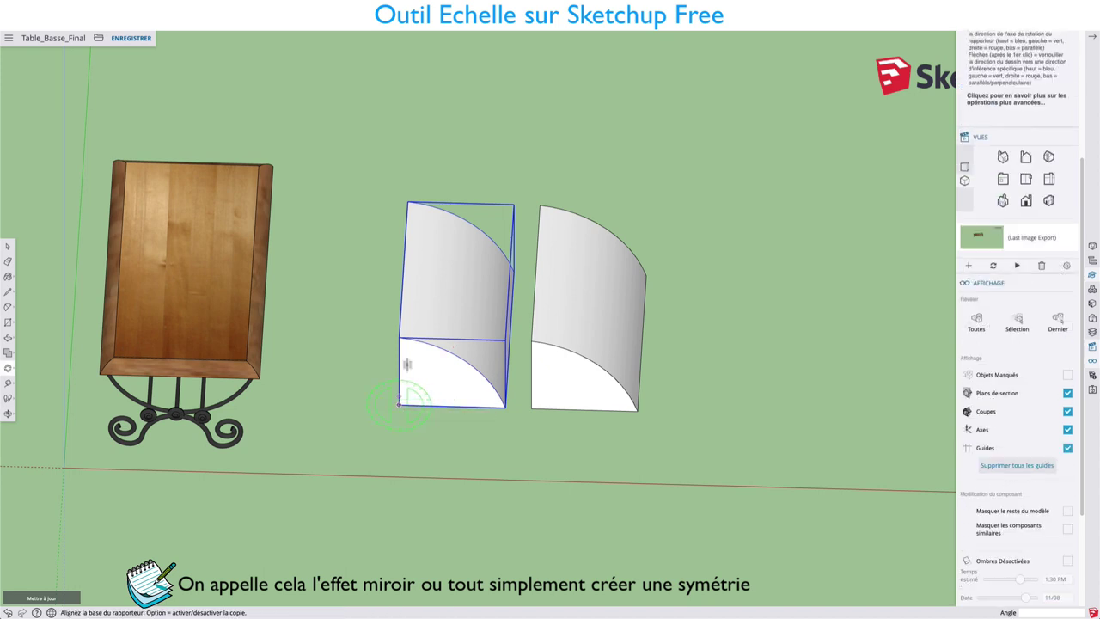
pyautogui.moveTo(407, 365); pyautogui.dragTo(369, 350, button='middle')
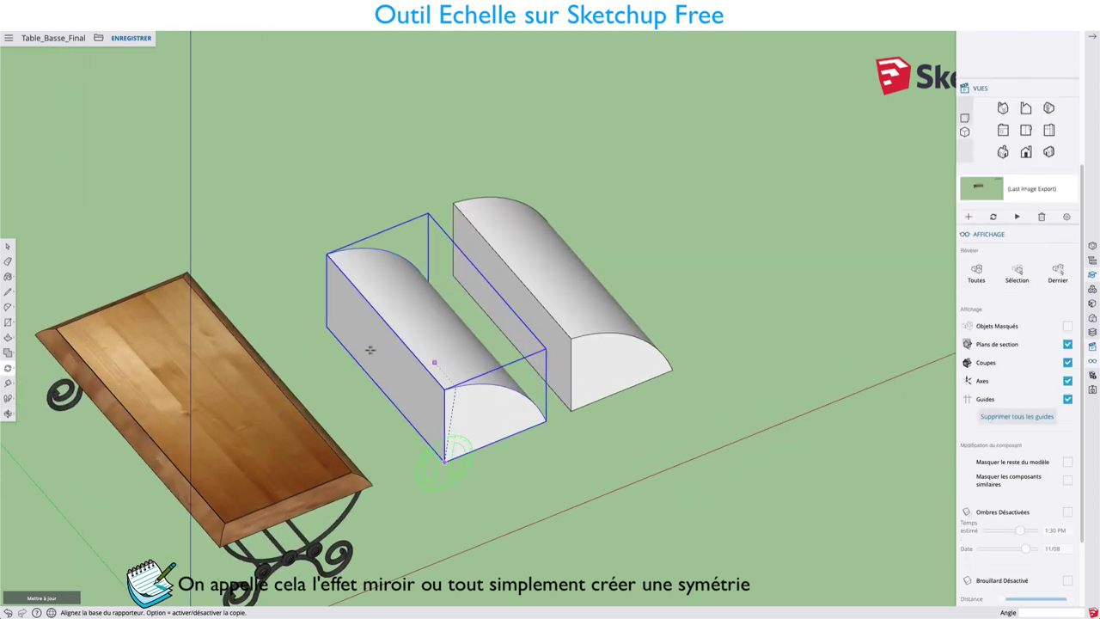
pyautogui.click(326, 326)
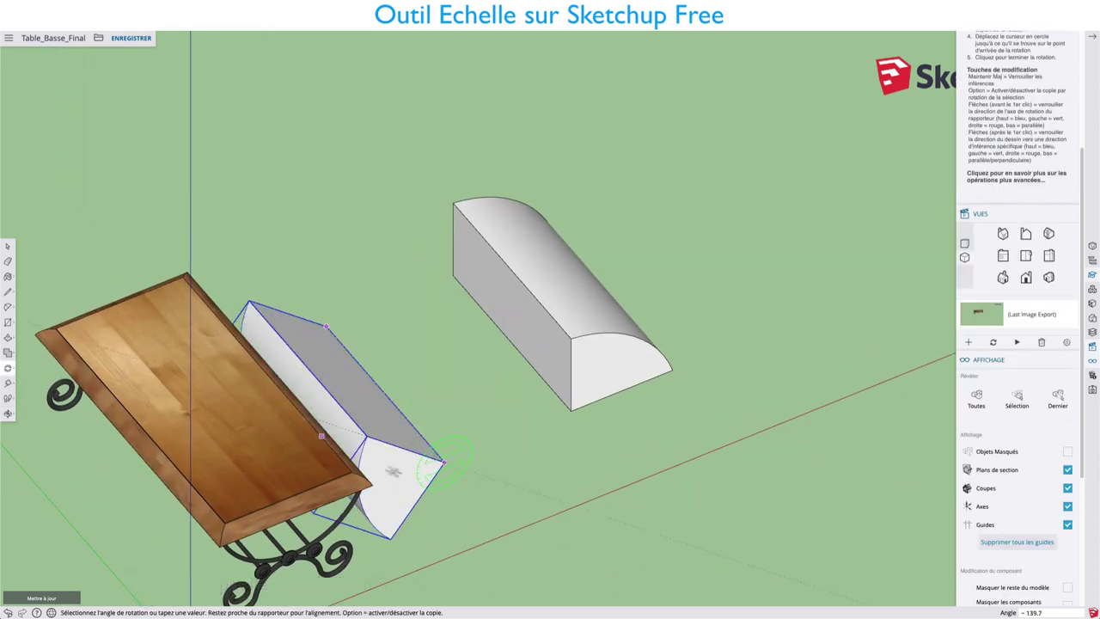
pyautogui.click(445, 461)
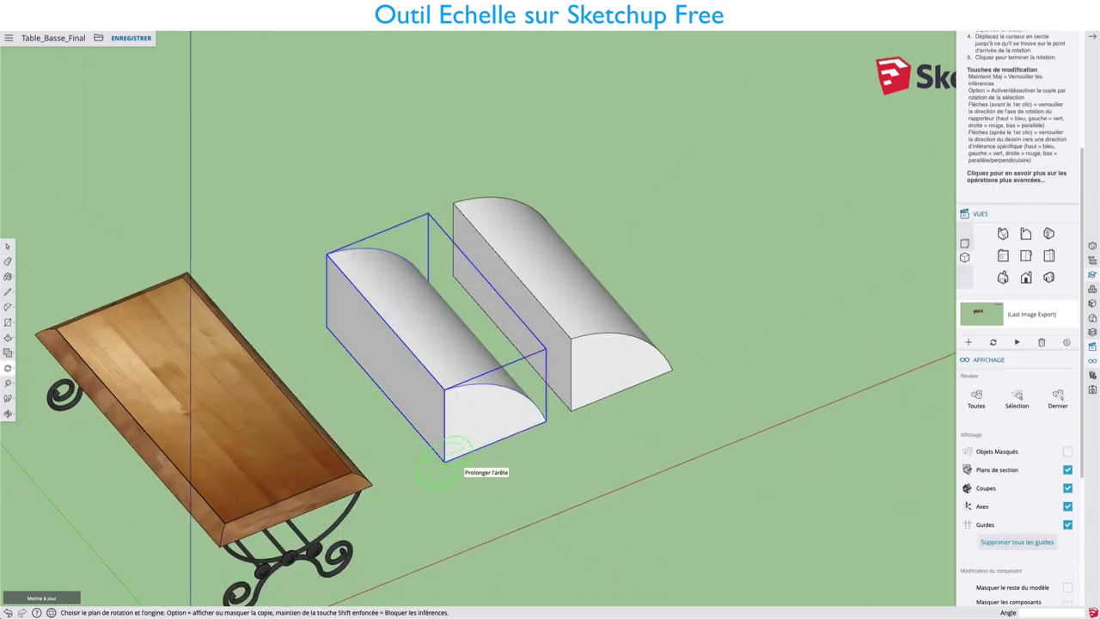
pyautogui.click(444, 461)
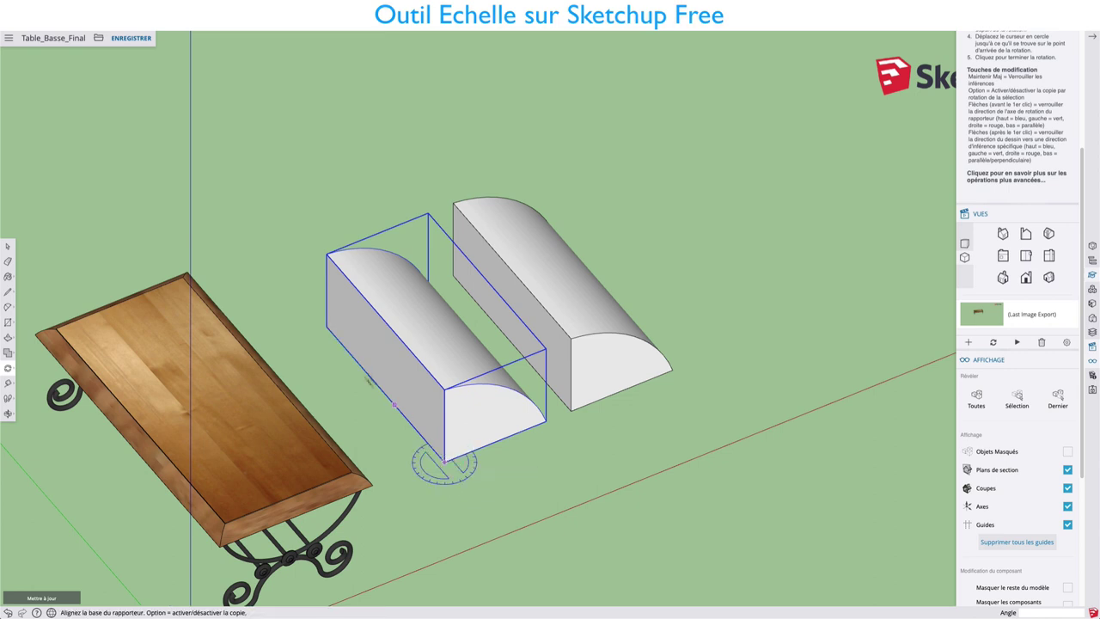
pyautogui.click(324, 327)
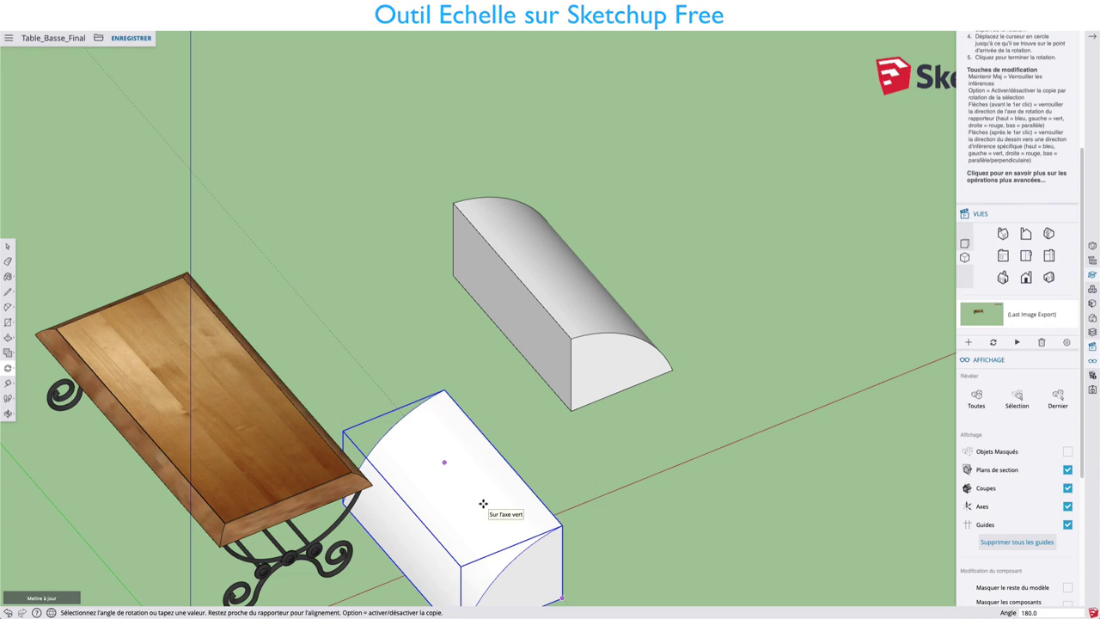
pyautogui.click(483, 504)
pyautogui.moveTo(430, 467); pyautogui.dragTo(452, 435, button='middle')
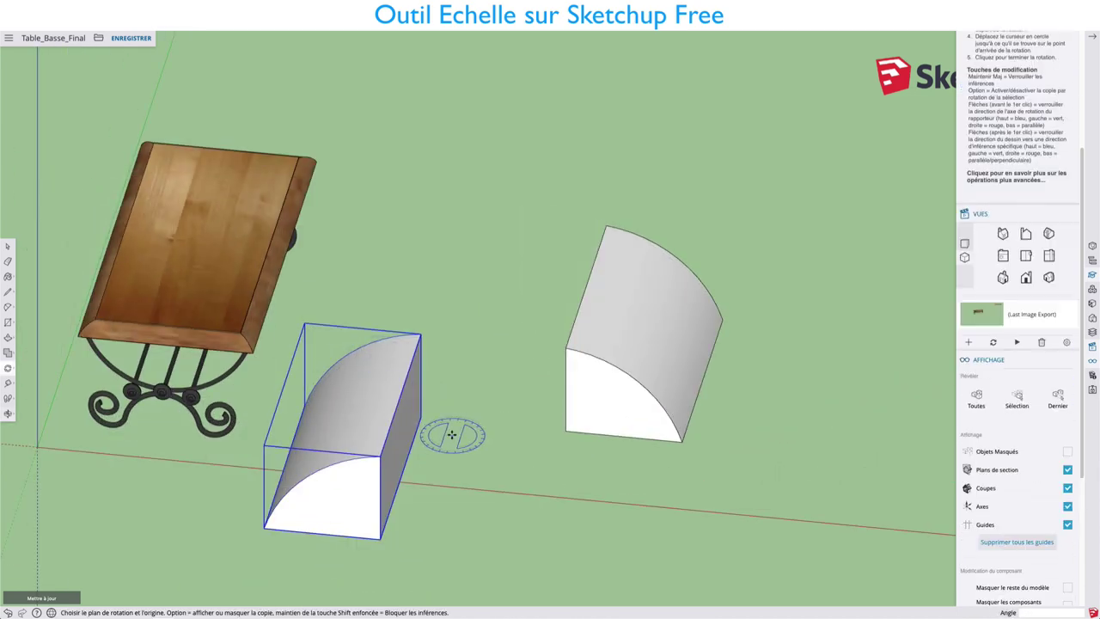
# - Move the rotated piece by its corner up against the other piece
pyautogui.press('m')
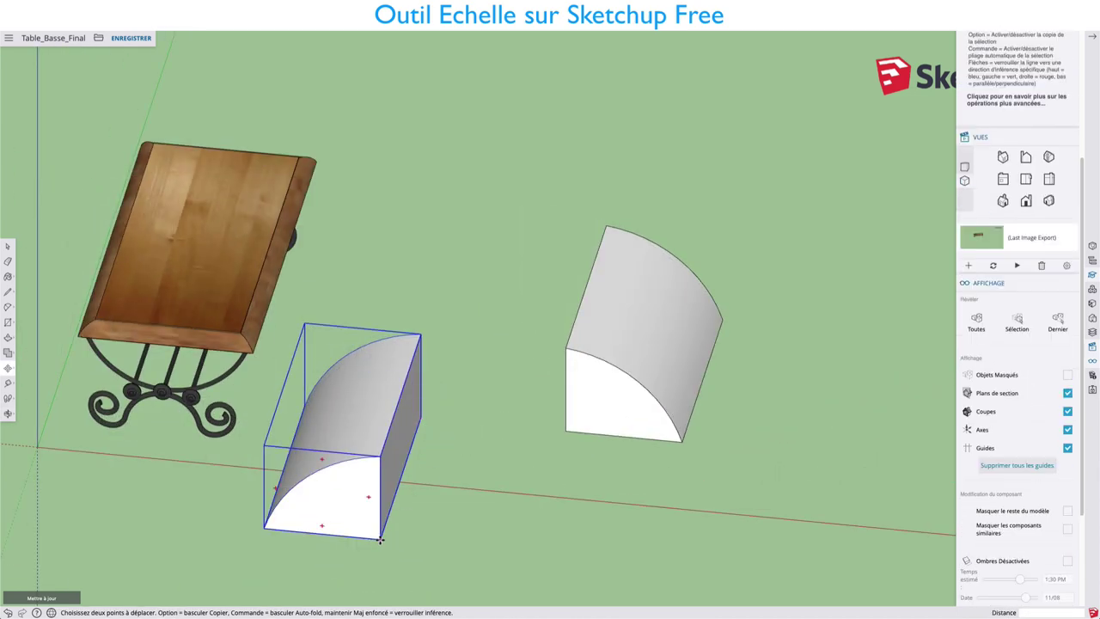
pyautogui.click(380, 540)
pyautogui.click(567, 429)
pyautogui.moveTo(570, 422)
pyautogui.mouseDown(button='middle')
pyautogui.moveTo(648, 333)
pyautogui.moveTo(599, 372)
pyautogui.mouseUp(button='middle')
pyautogui.click(589, 352)
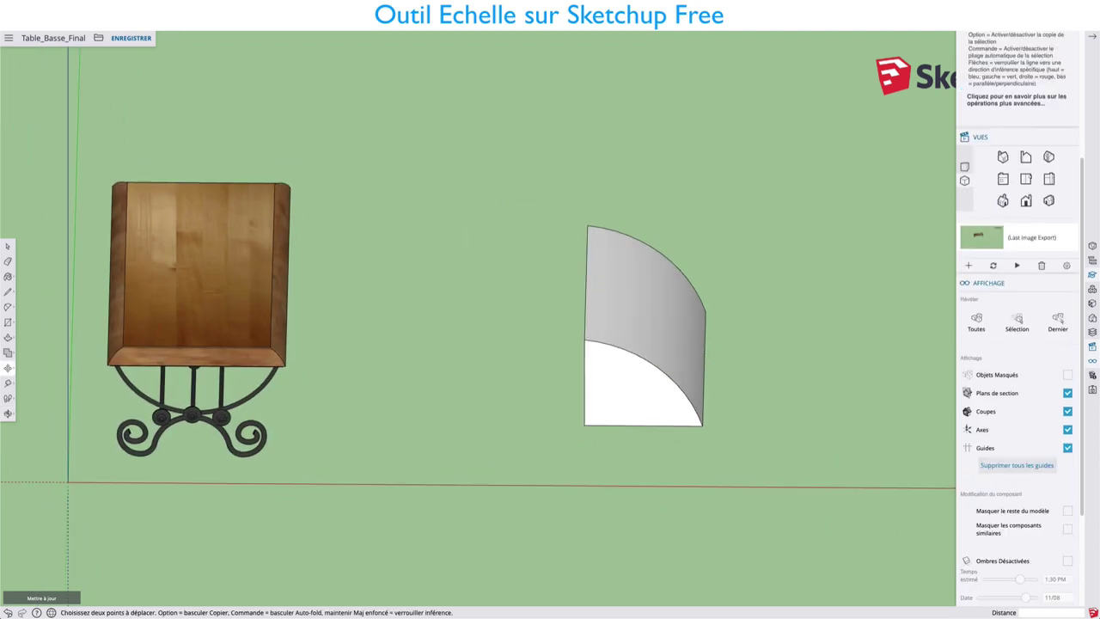
pyautogui.press('space')
# - Copy the quarter-round piece and place the duplicate further to its left
pyautogui.click(612, 389)
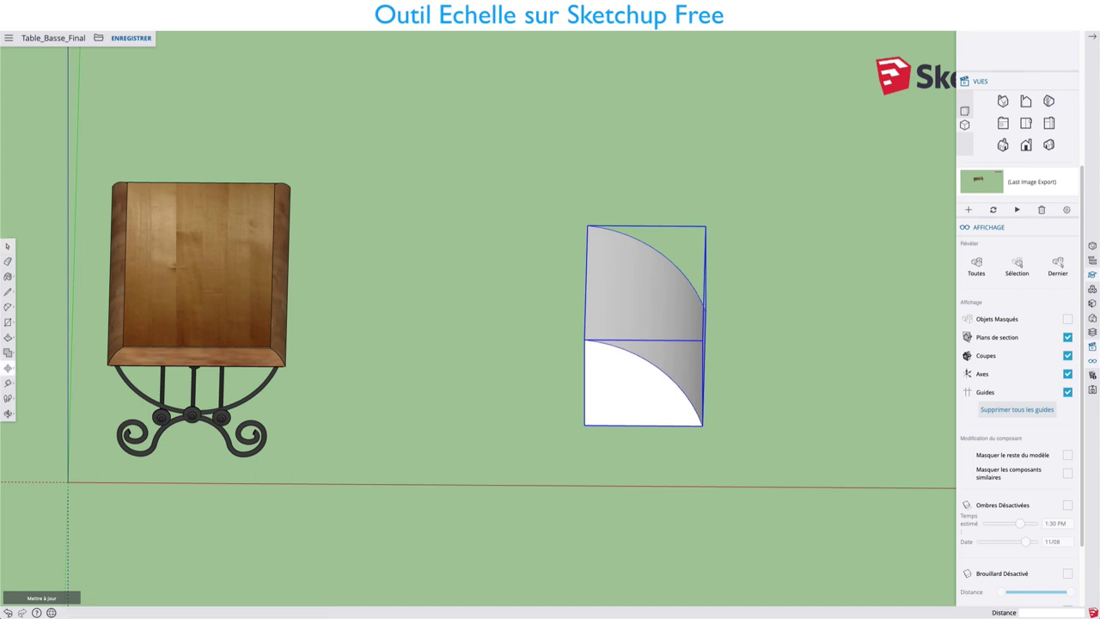
pyautogui.press('m')
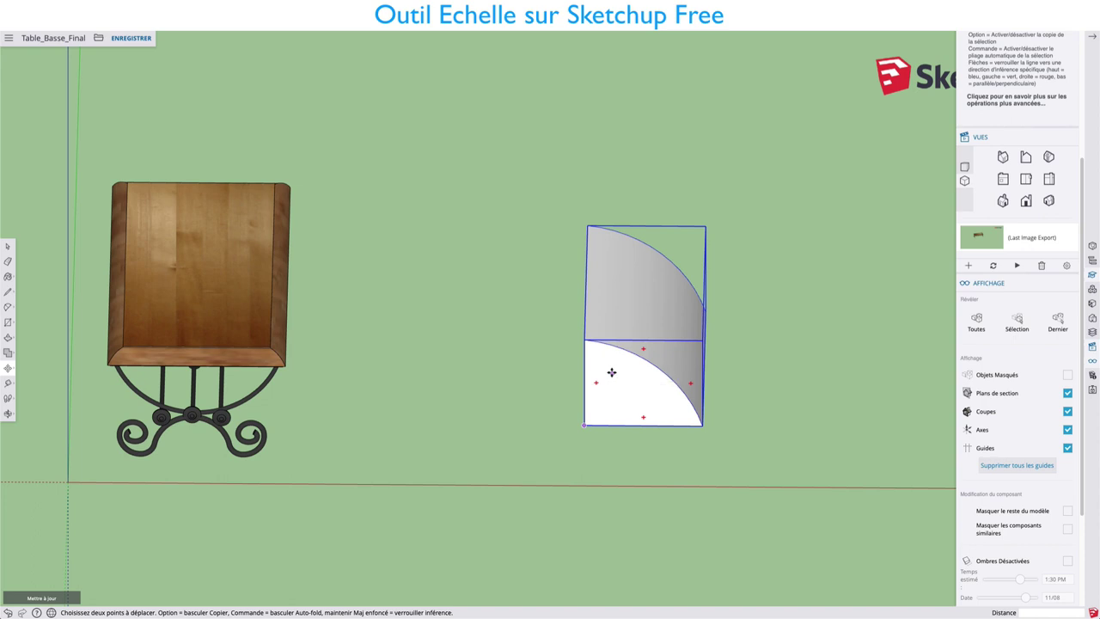
pyautogui.click(611, 372)
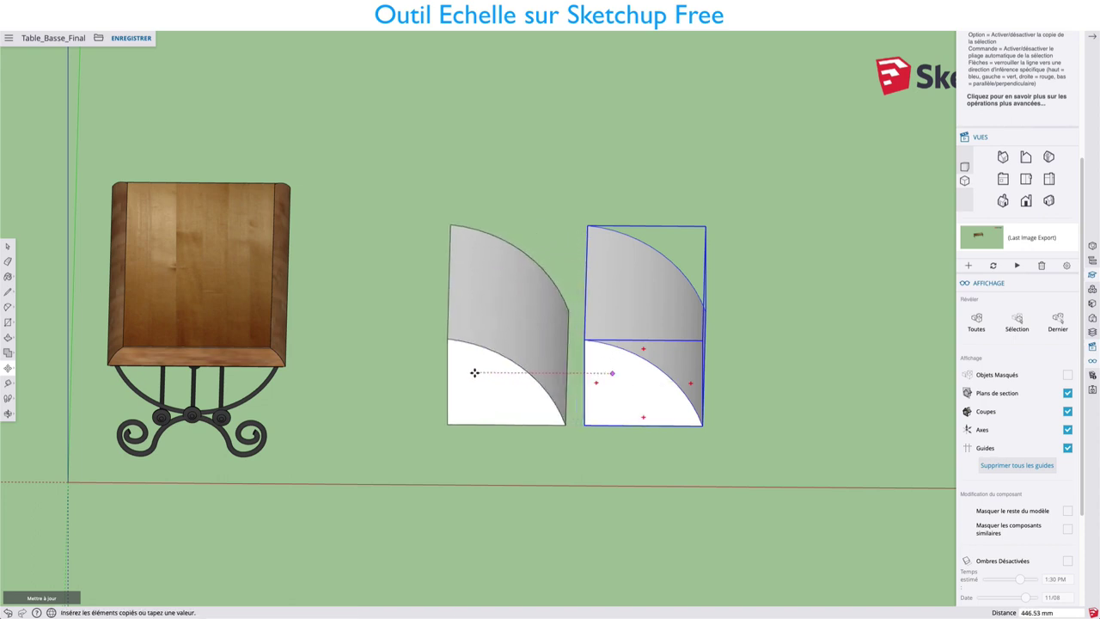
pyautogui.click(474, 372)
pyautogui.click(510, 384)
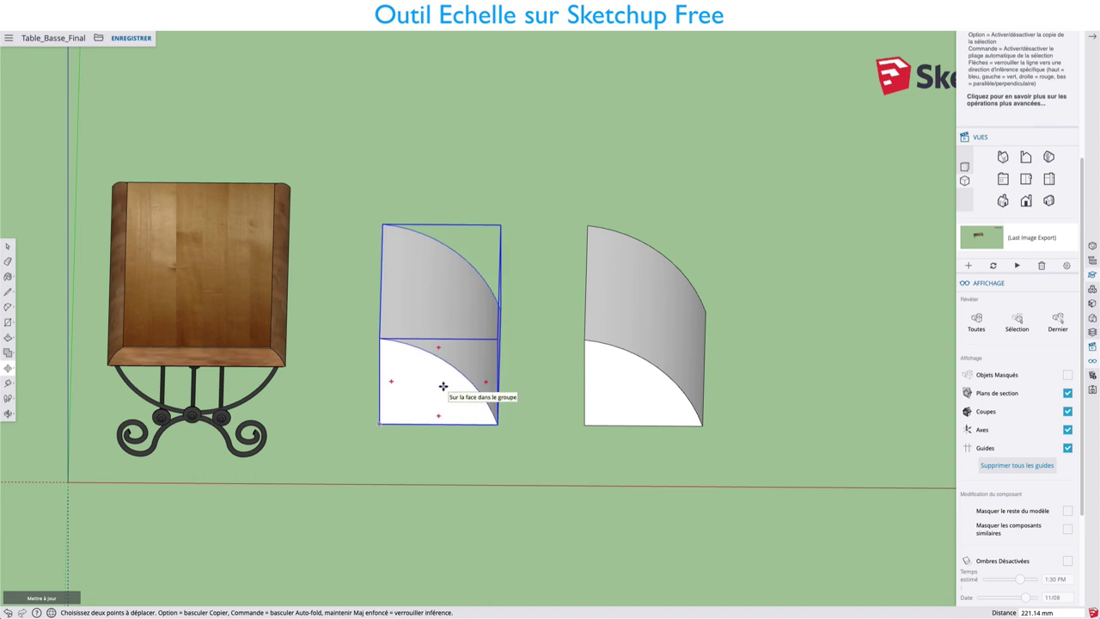
pyautogui.click(443, 386)
pyautogui.press('s')
pyautogui.moveTo(455, 357)
pyautogui.mouseDown(button='middle')
pyautogui.moveTo(489, 307)
pyautogui.moveTo(450, 321)
pyautogui.moveTo(473, 312)
pyautogui.moveTo(463, 320)
pyautogui.mouseUp(button='middle')
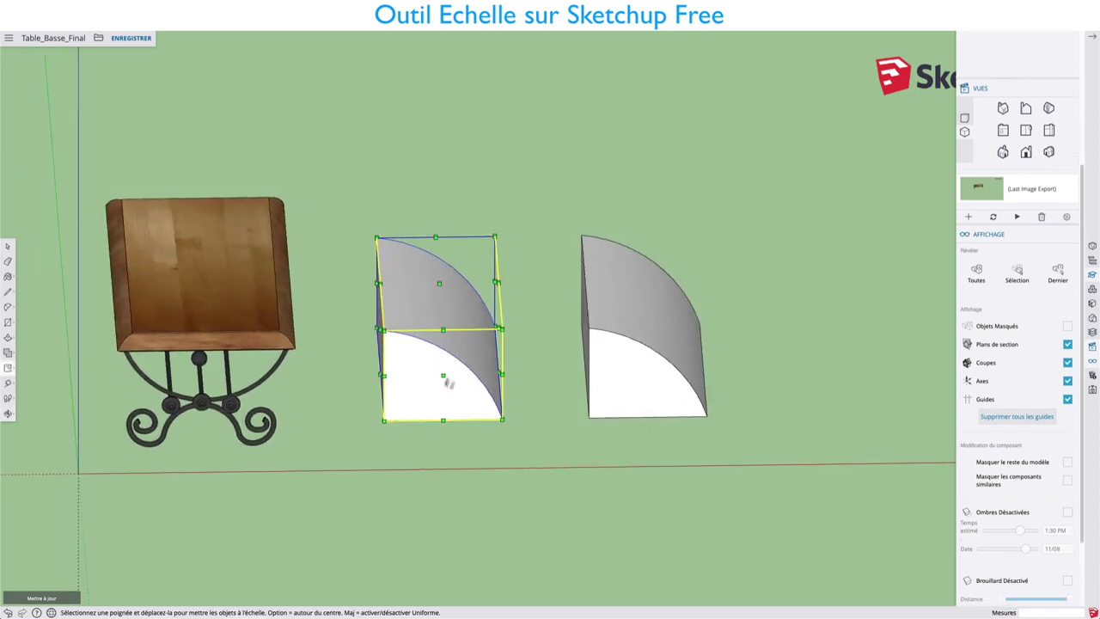
# - Mirror the left quarter-round piece along the red axis at scale -1.00
pyautogui.press('m')
pyautogui.click(448, 388)
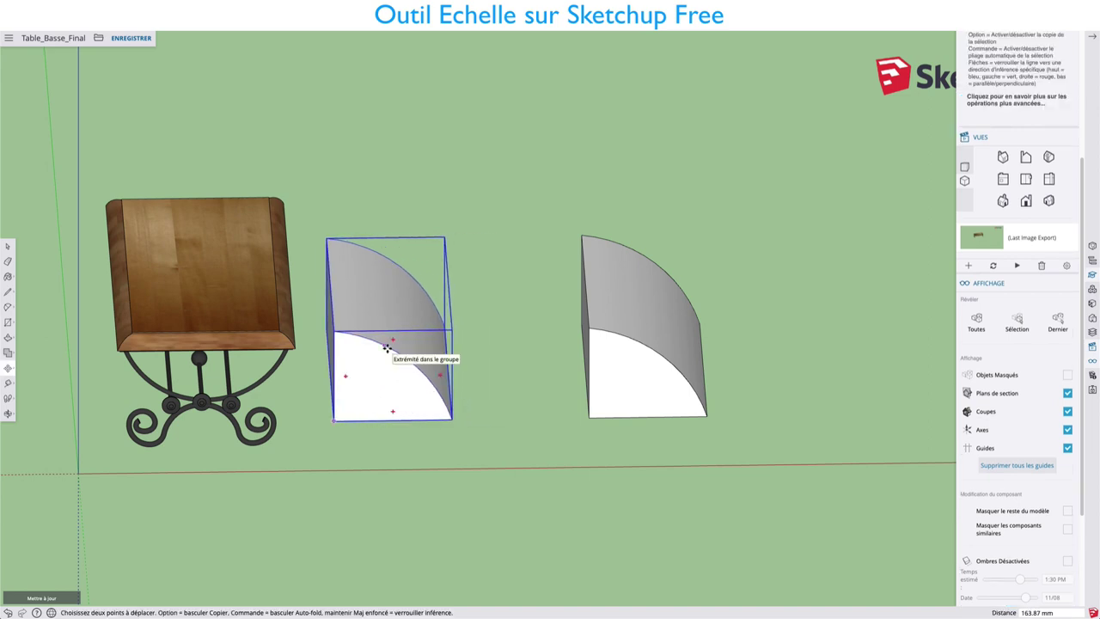
pyautogui.press('s')
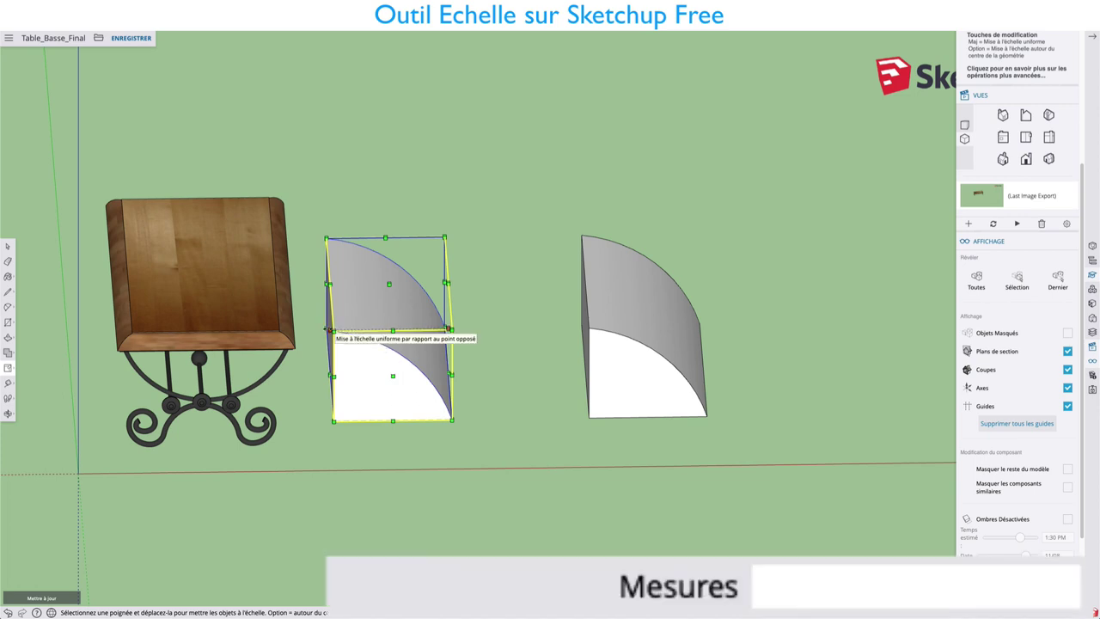
pyautogui.moveTo(397, 324); pyautogui.dragTo(370, 365, button='middle')
pyautogui.moveTo(331, 340); pyautogui.dragTo(557, 335)
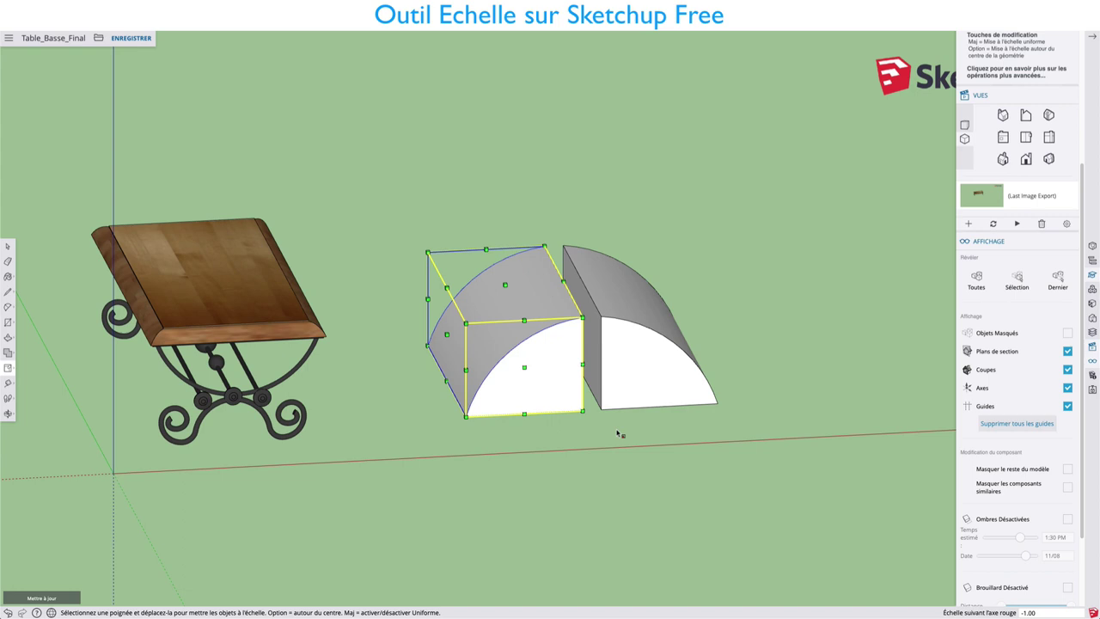
# - Butt the mirrored piece against the other half to form a half-cylinder
pyautogui.press('m')
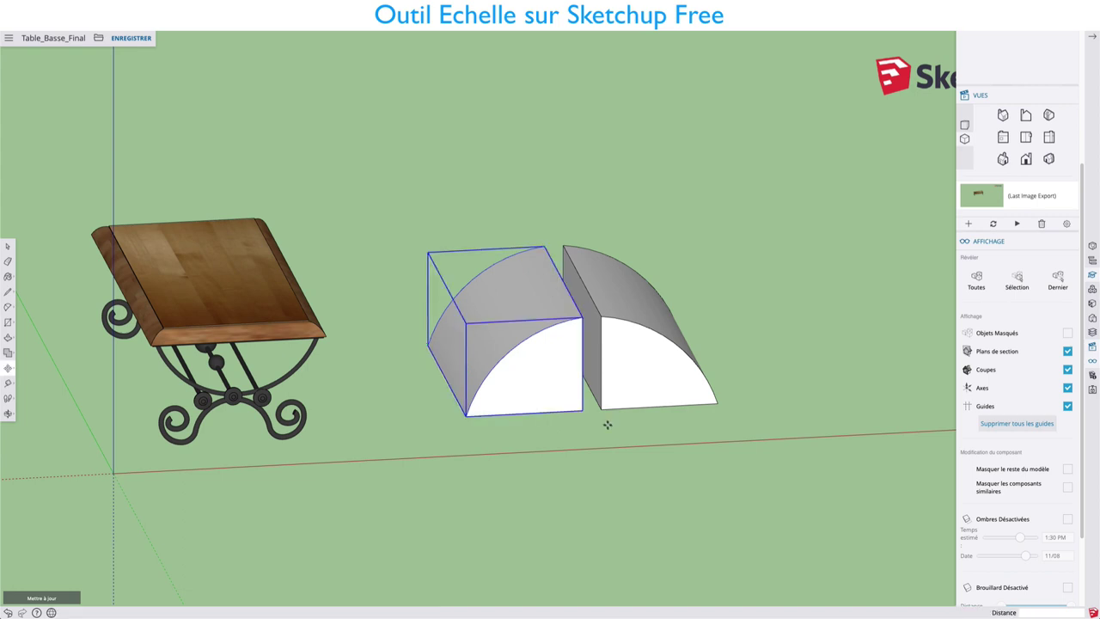
pyautogui.click(583, 412)
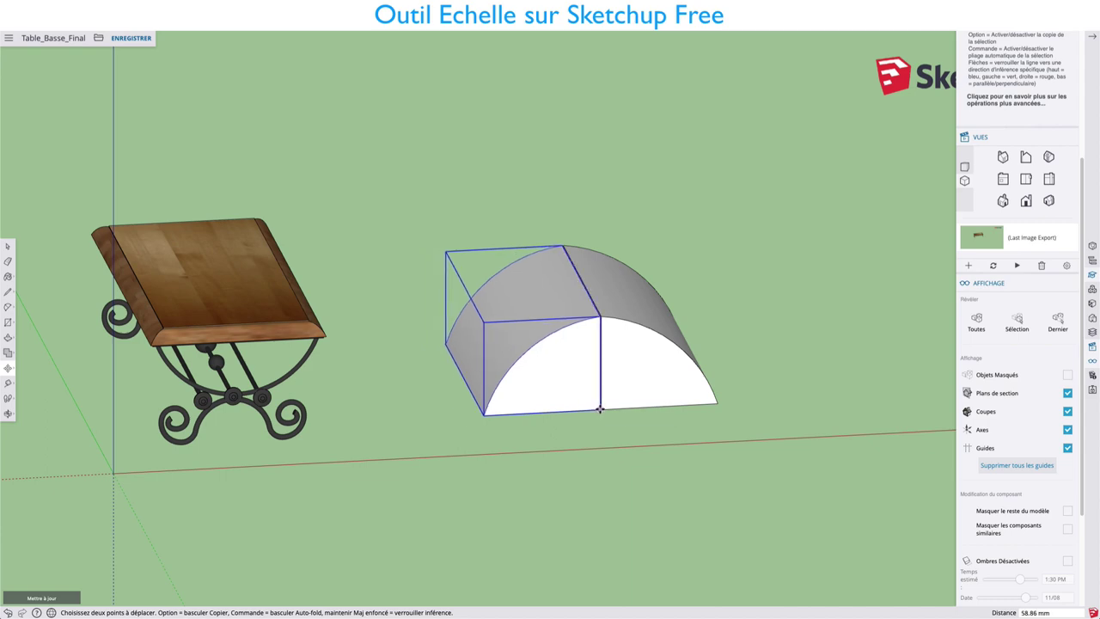
pyautogui.click(600, 409)
pyautogui.moveTo(602, 400)
pyautogui.mouseDown(button='middle')
pyautogui.moveTo(605, 368)
pyautogui.moveTo(432, 442)
pyautogui.mouseUp(button='middle')
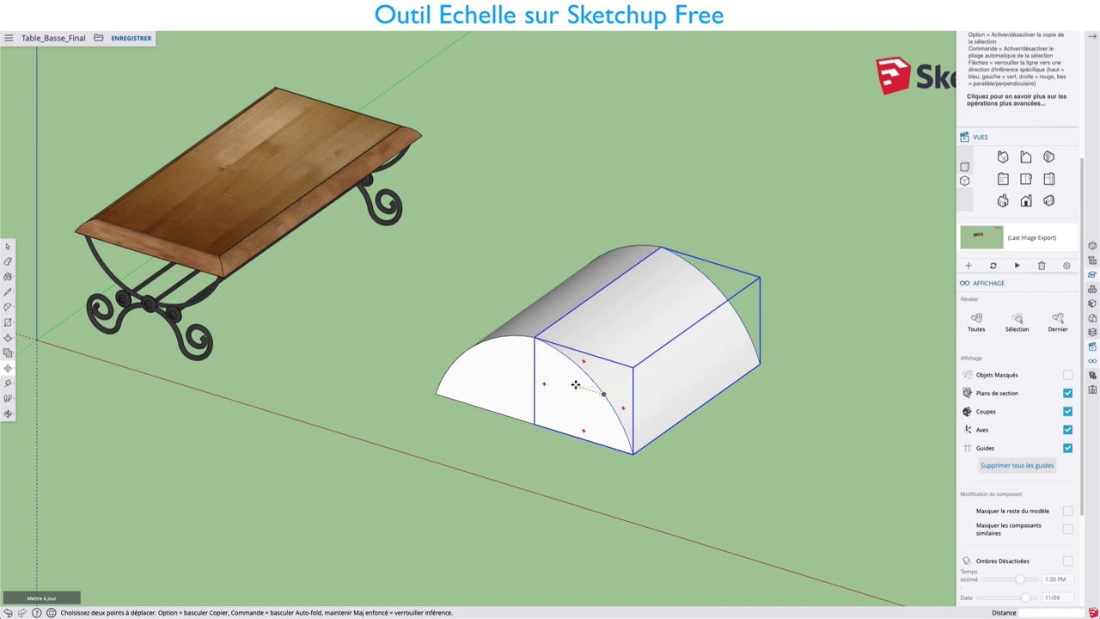
pyautogui.moveTo(574, 381)
pyautogui.mouseDown(button='middle')
pyautogui.moveTo(693, 398)
pyautogui.moveTo(662, 393)
pyautogui.mouseUp(button='middle')
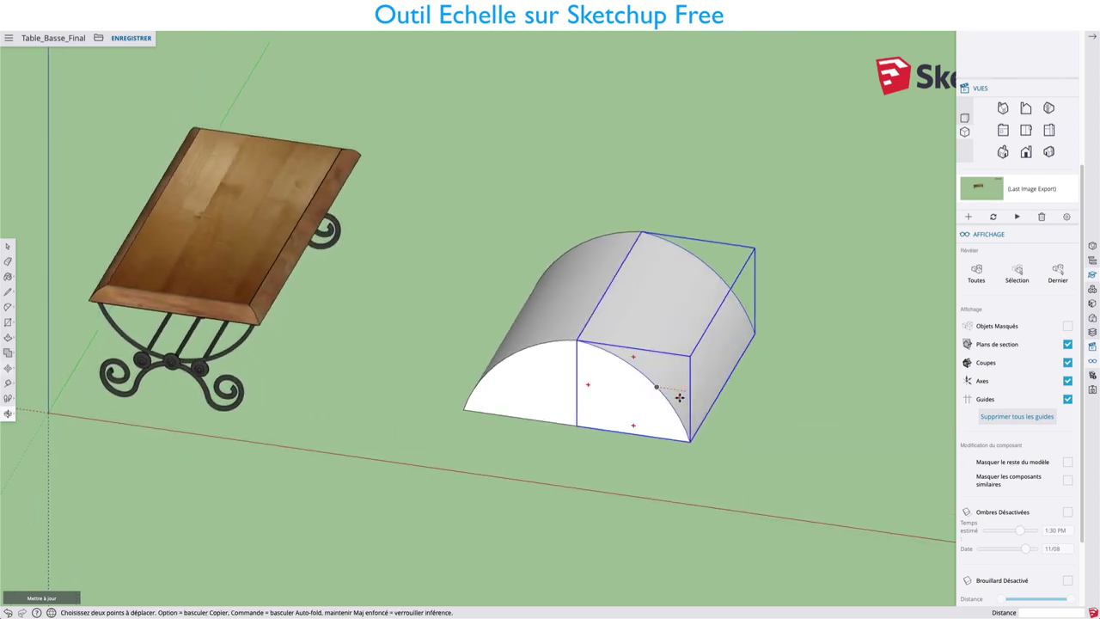
# - Delete the selected right half, then the selected quarter-round piece
pyautogui.press('Delete')
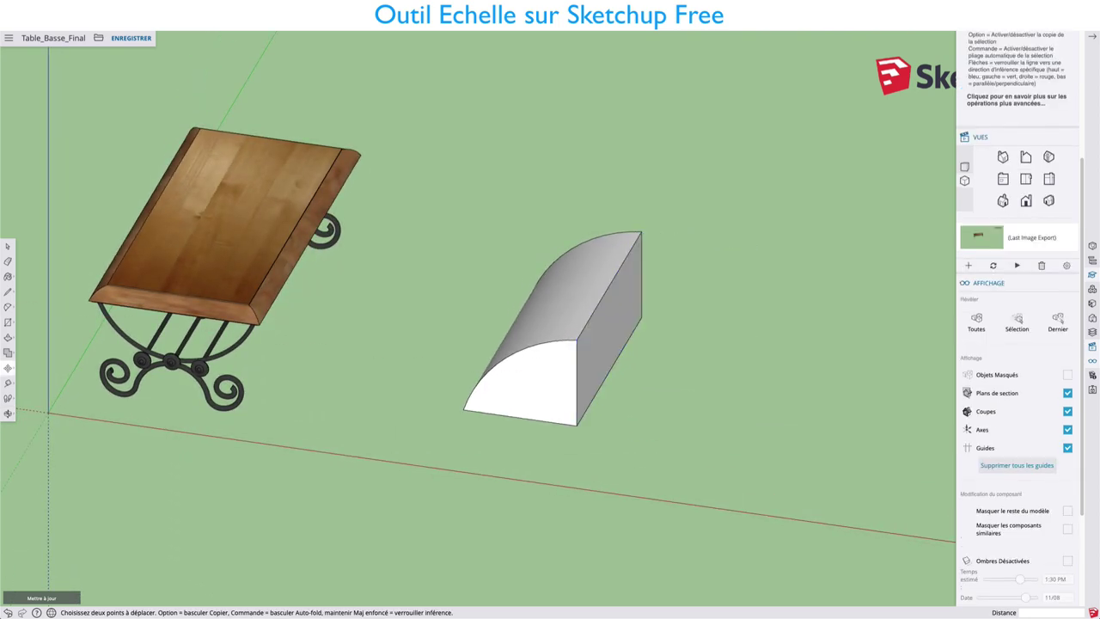
pyautogui.press('space')
pyautogui.click(559, 389)
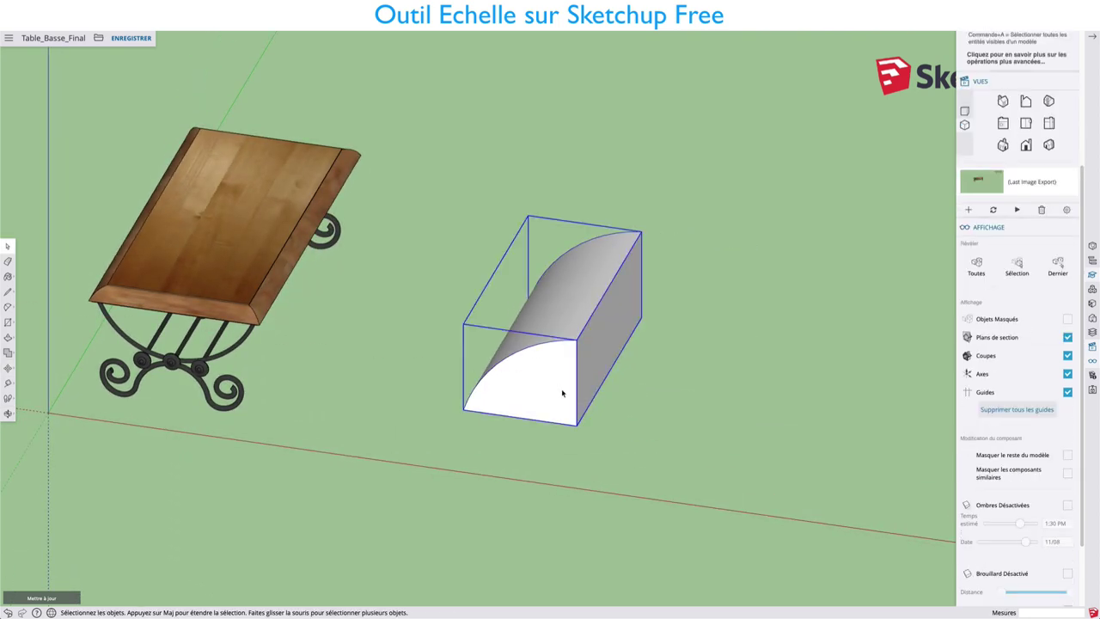
pyautogui.press('Delete')
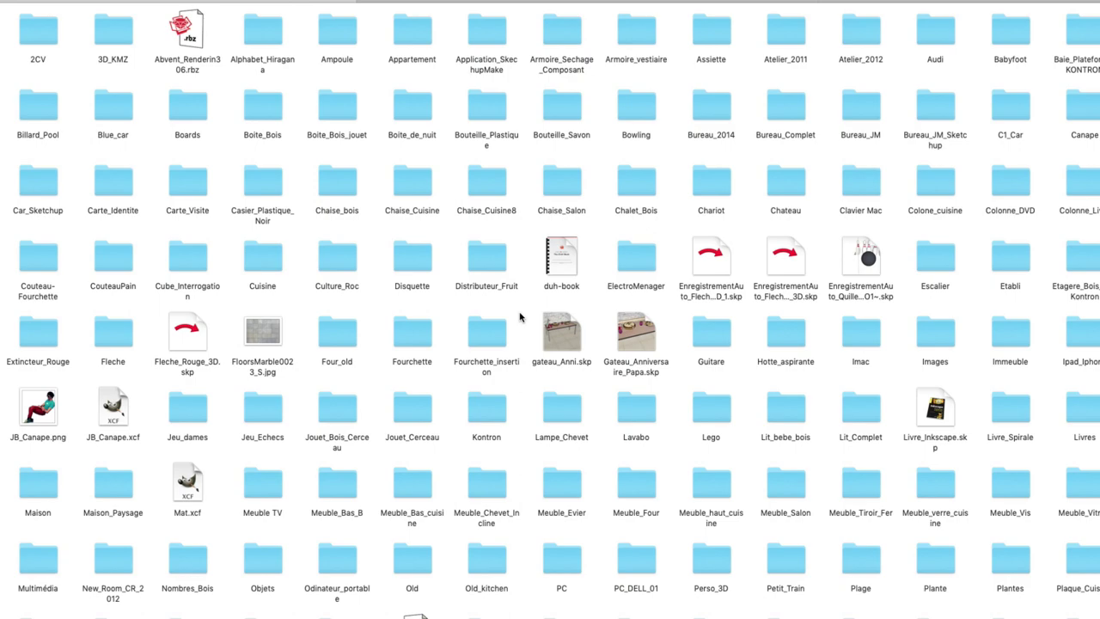
# - Scroll down through the project folder listing in the Finder window
pyautogui.scroll(-3, 532, 313)
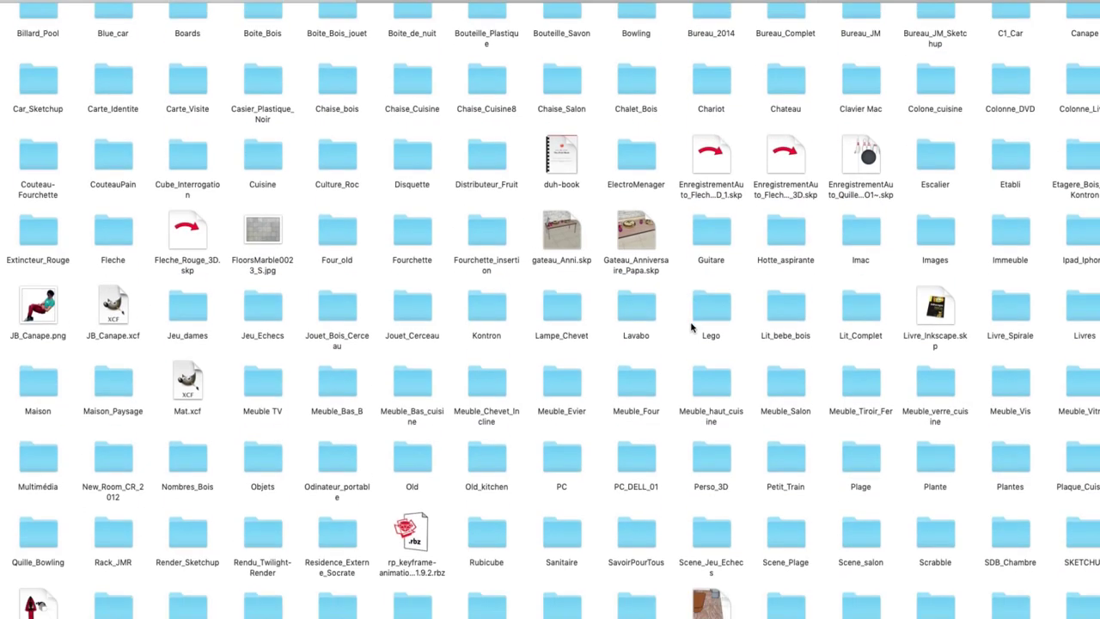
pyautogui.scroll(-2, 670, 322)
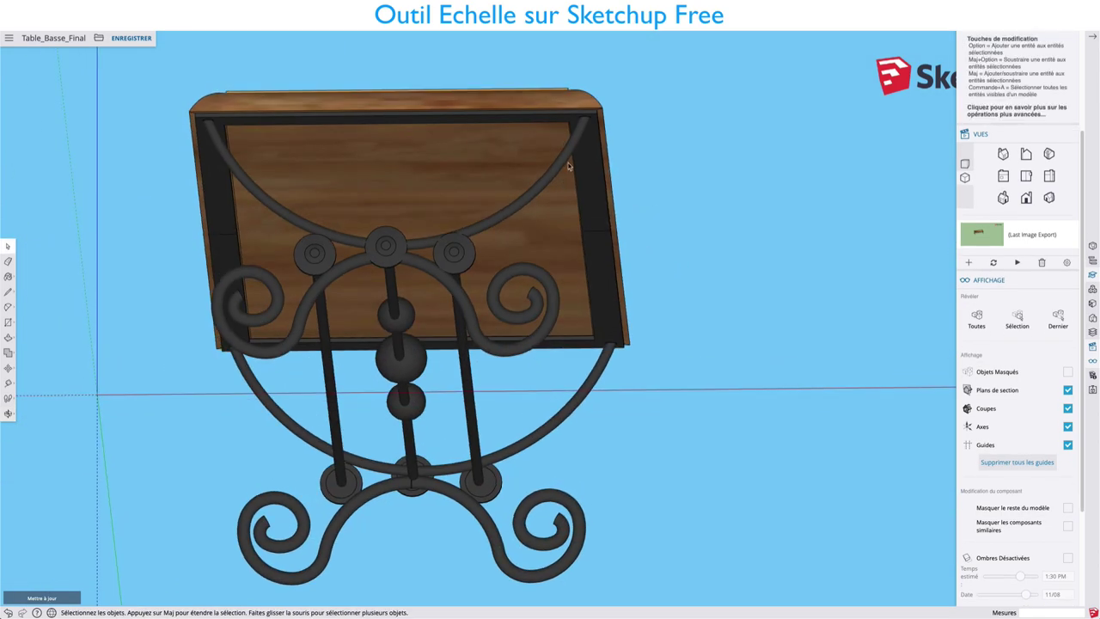
# - From a top-down view, draw a flat circular disc on the ground beside the table
pyautogui.moveTo(600, 220)
pyautogui.mouseDown(button='middle')
pyautogui.moveTo(559, 350)
pyautogui.moveTo(601, 361)
pyautogui.mouseUp(button='middle')
pyautogui.press('c')
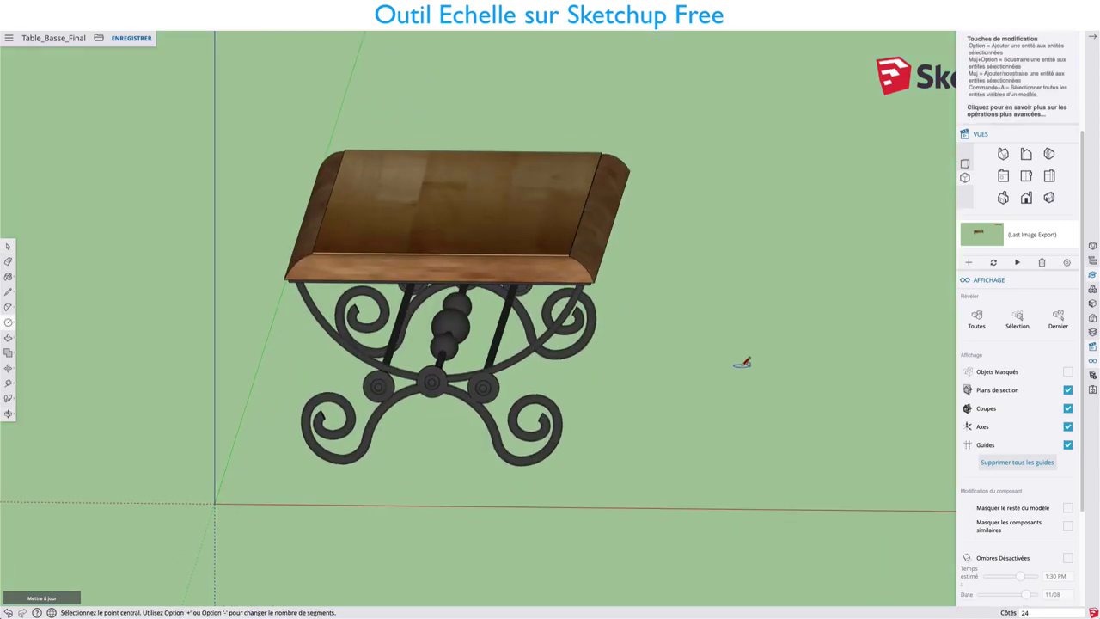
pyautogui.click(741, 365)
pyautogui.click(783, 365)
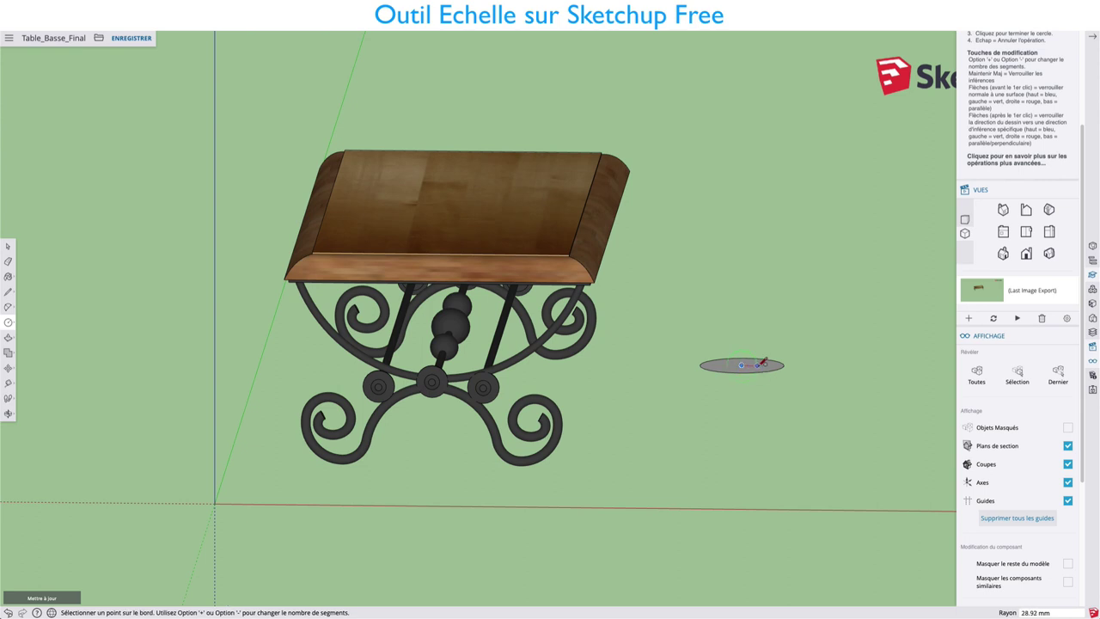
pyautogui.scroll(3, 770, 363)
pyautogui.scroll(2, 770, 363)
pyautogui.press('space')
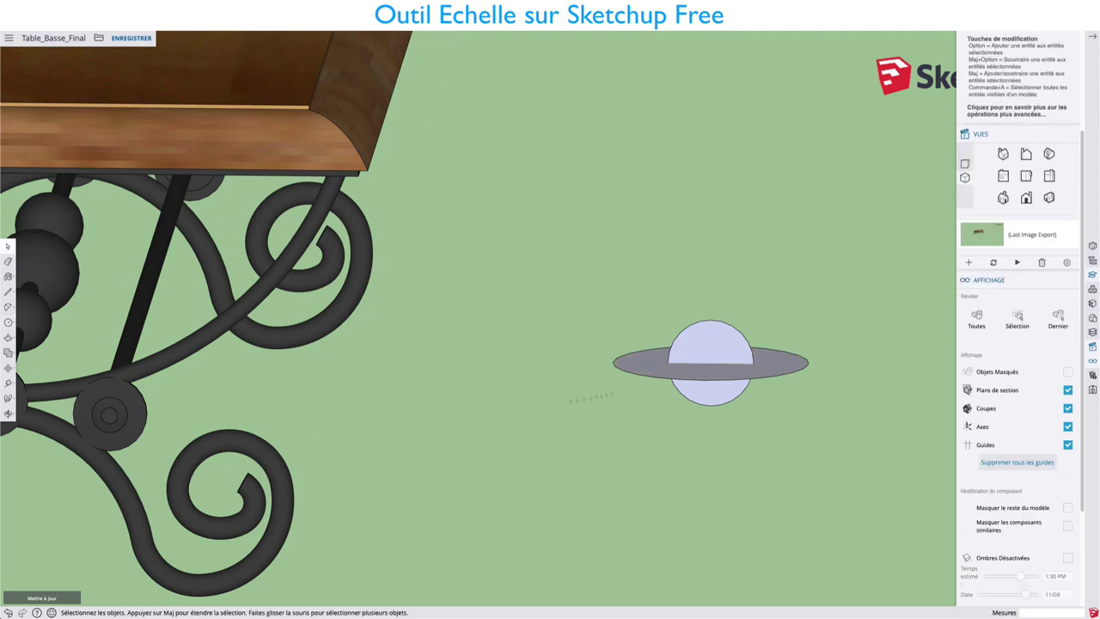
# - Use Follow Me to sweep the upright circle around the disc into a sphere
pyautogui.click(8, 337)
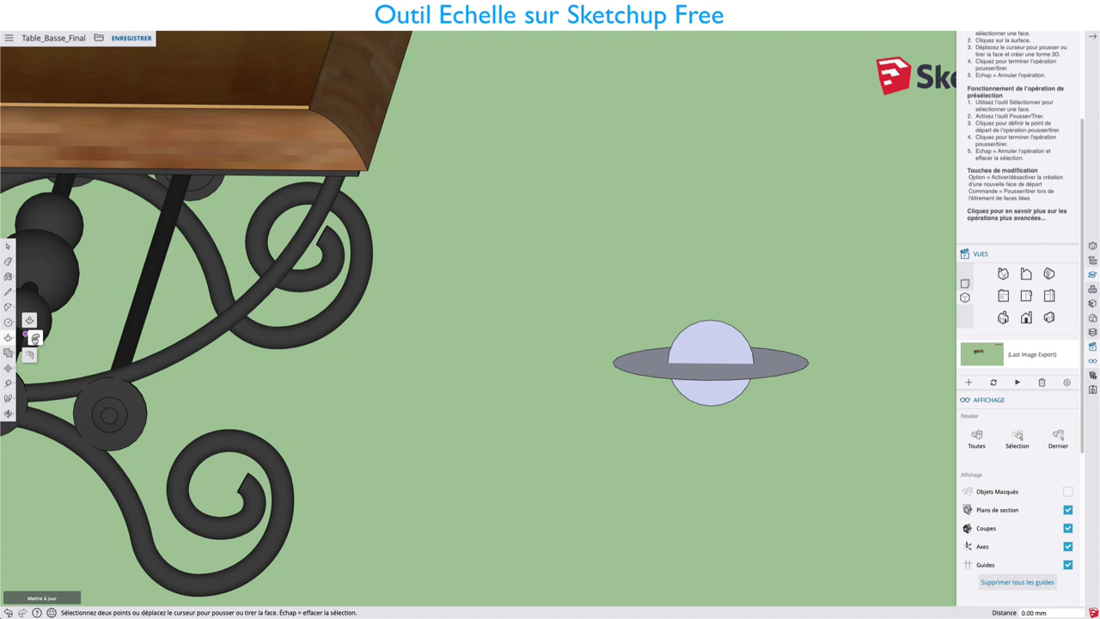
pyautogui.click(35, 339)
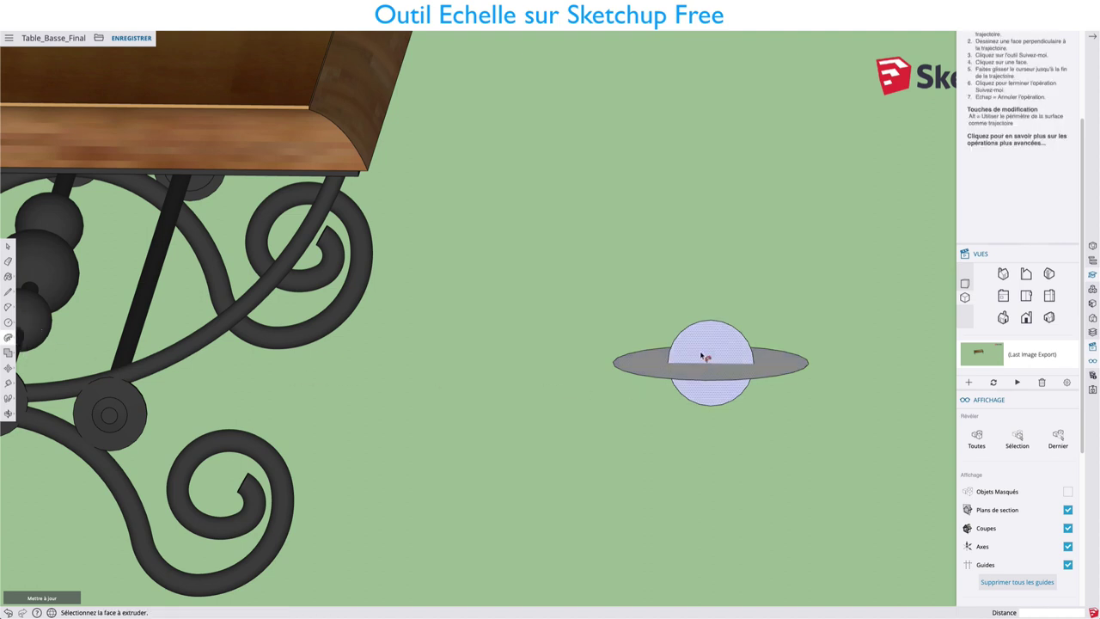
pyautogui.click(700, 358)
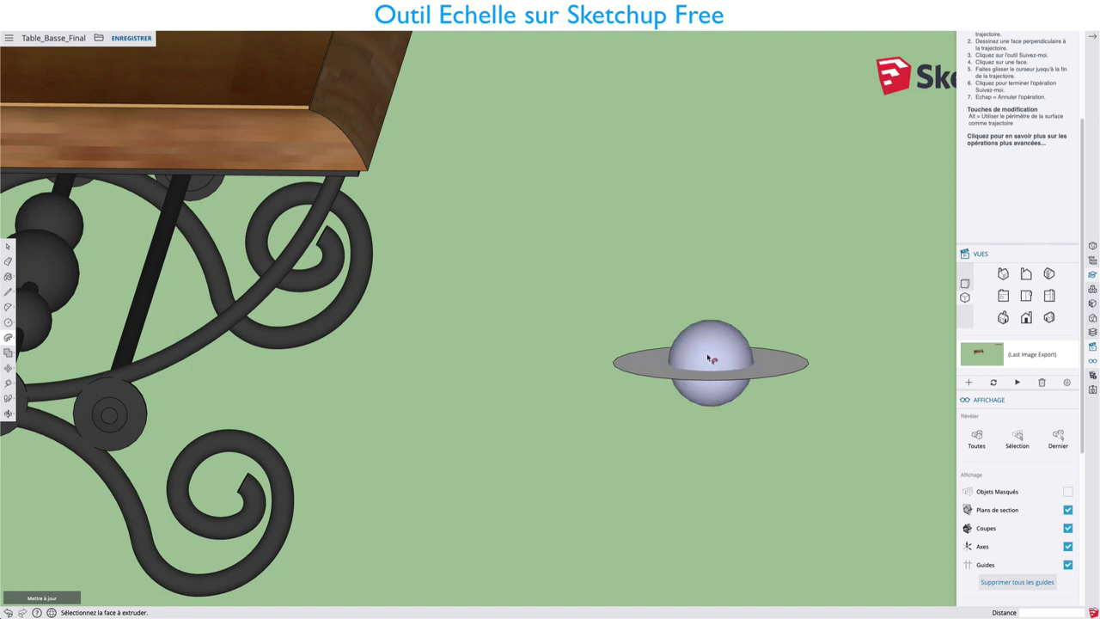
pyautogui.press('space')
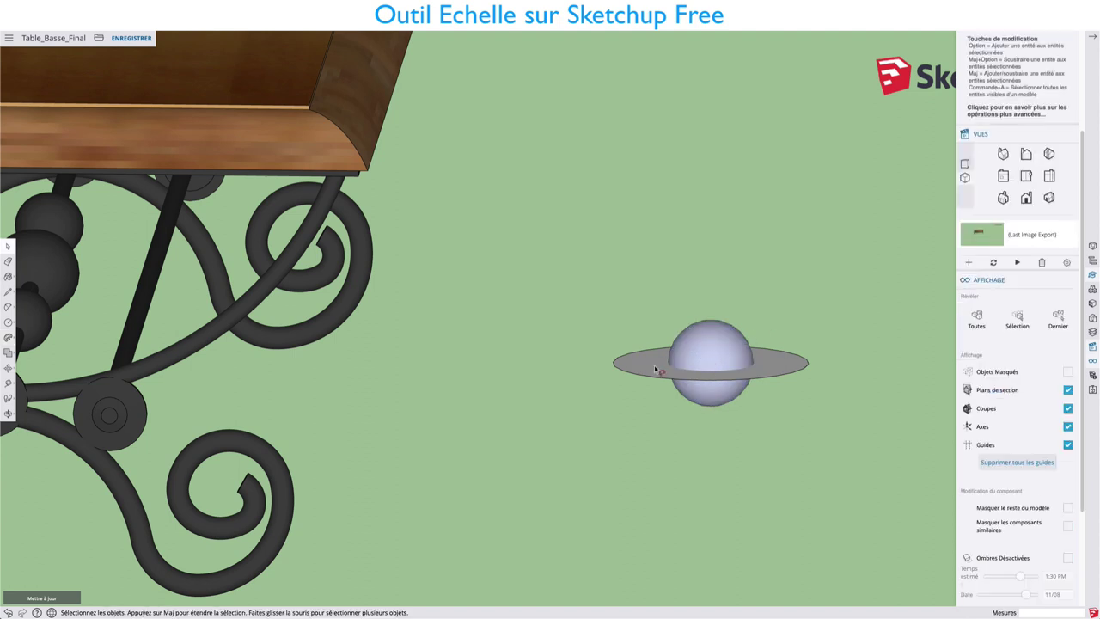
# - Delete the flat disc around the sphere, leaving only the sphere
pyautogui.doubleClick(655, 368)
pyautogui.press('Delete')
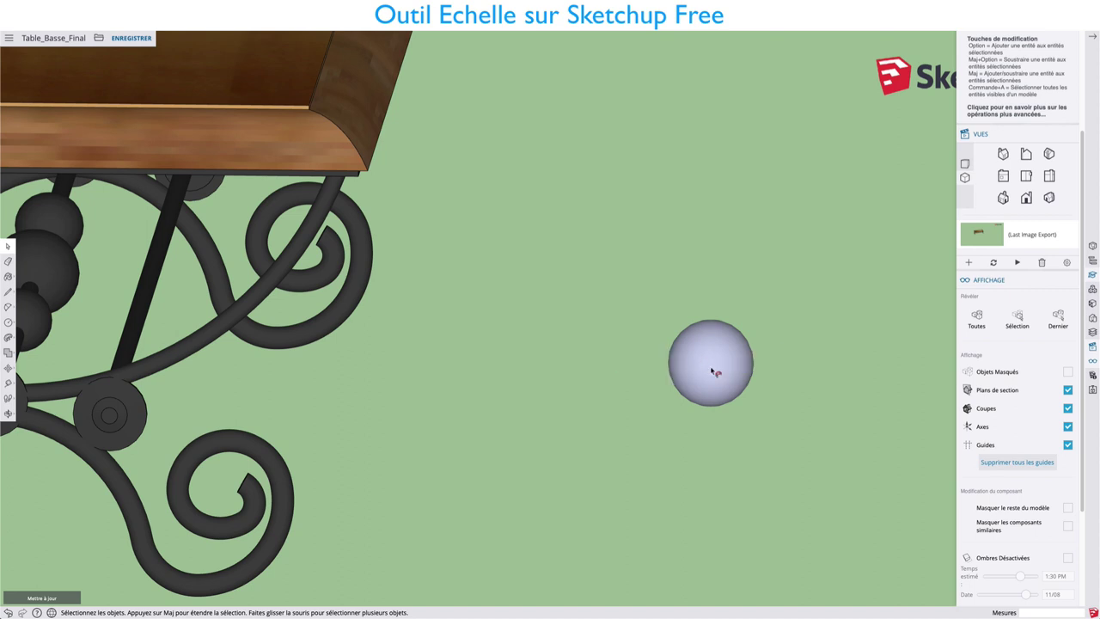
pyautogui.click(715, 371)
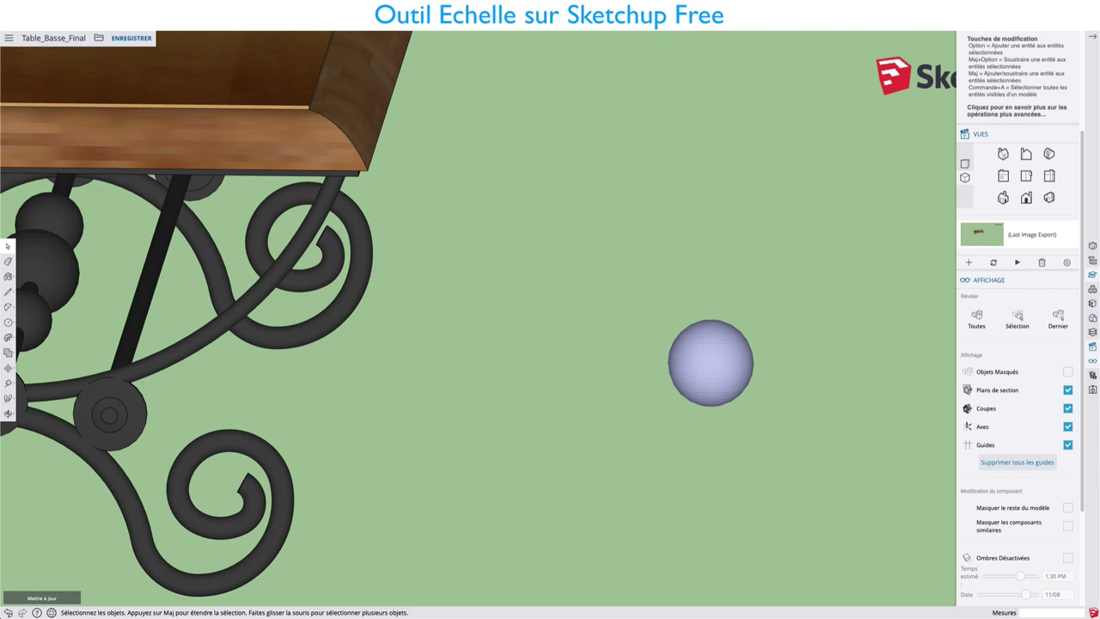
pyautogui.click(727, 439)
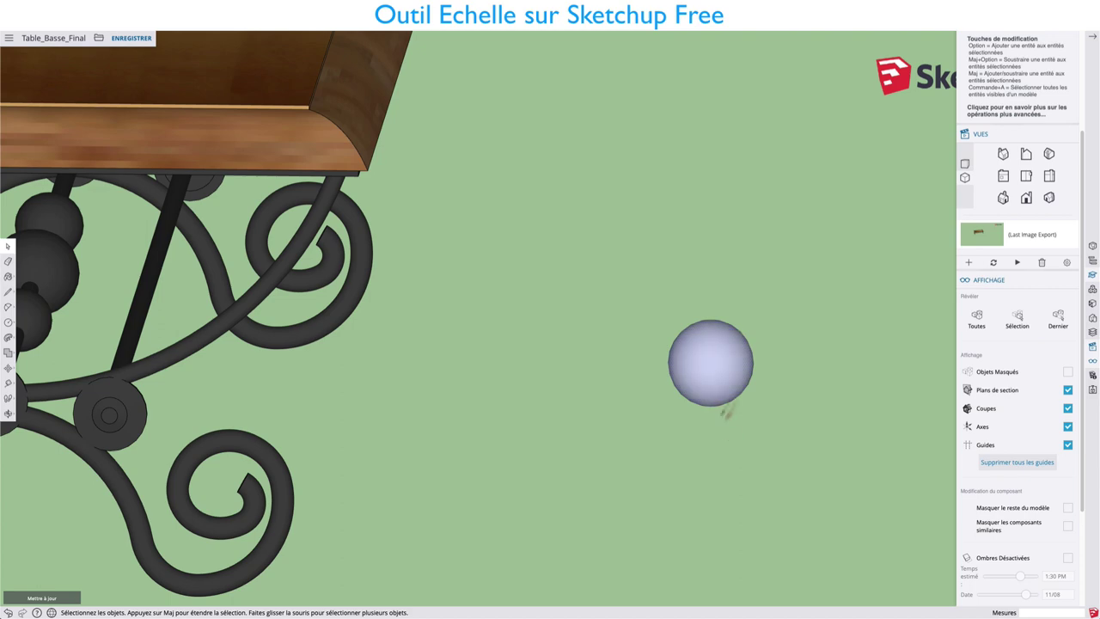
# - Select the whole sphere mesh and make it a group
pyautogui.scroll(1, 695, 348)
pyautogui.scroll(2, 695, 348)
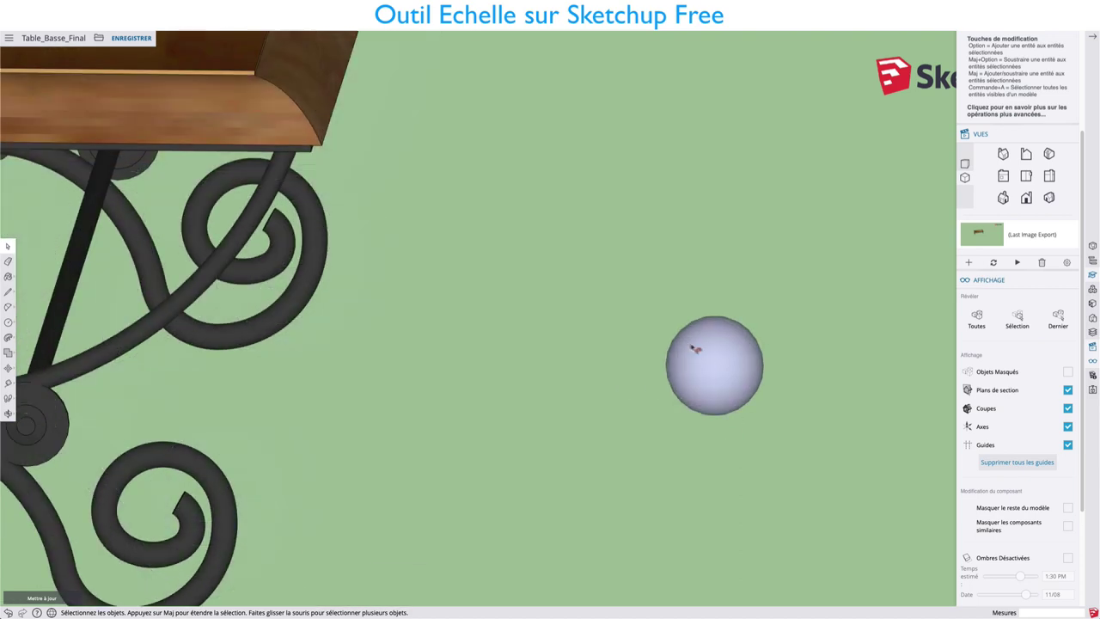
pyautogui.scroll(2, 700, 359)
pyautogui.scroll(-2, 707, 368)
pyautogui.press('l')
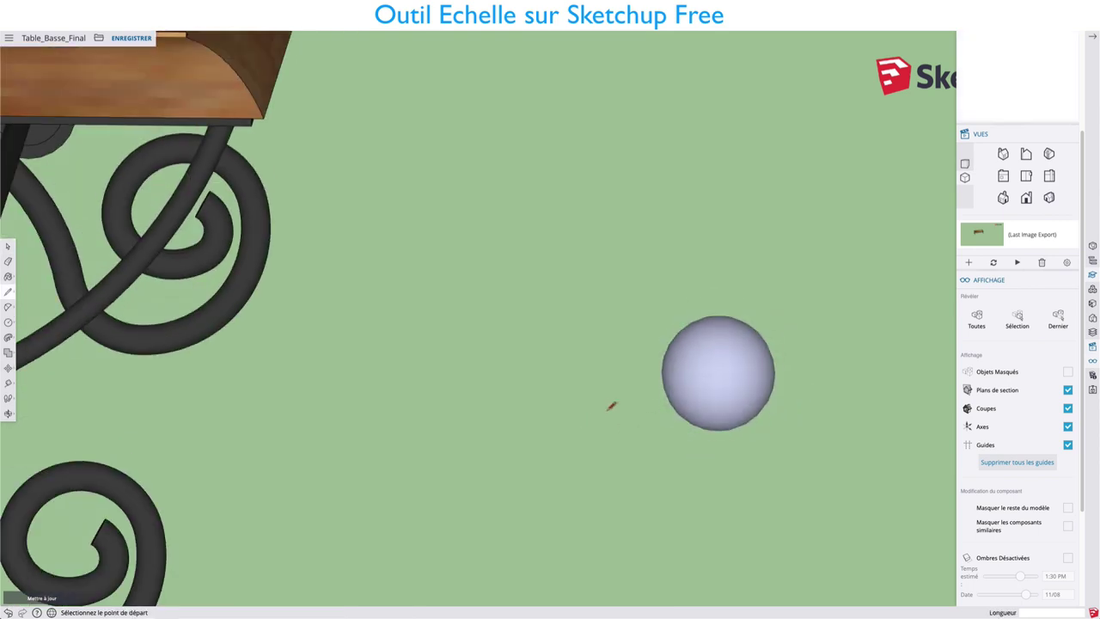
pyautogui.press('space')
pyautogui.tripleClick(711, 372)
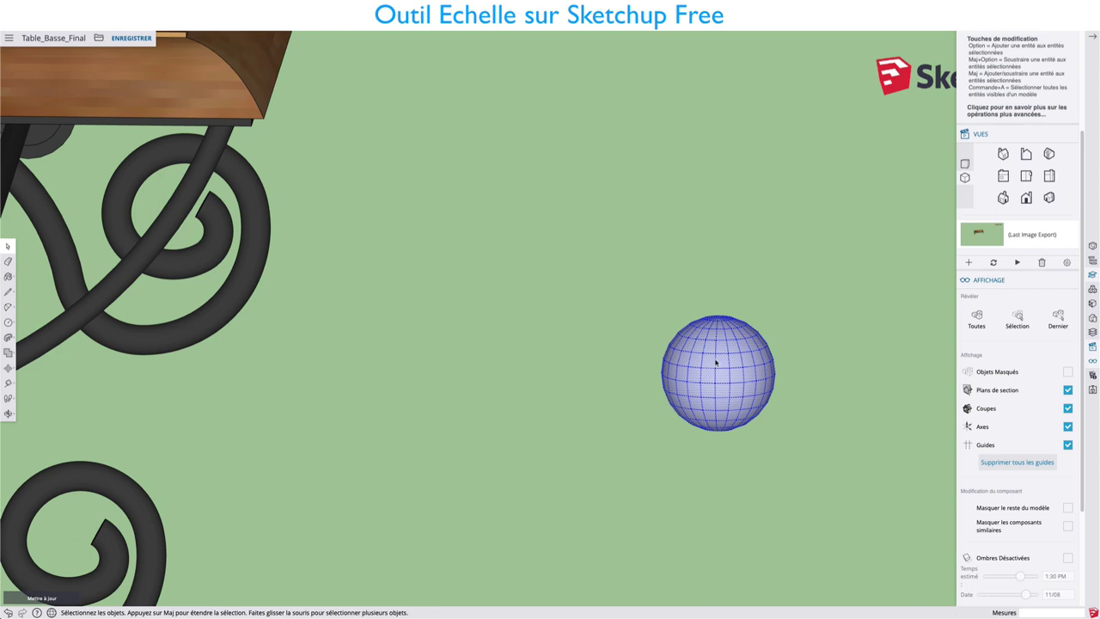
pyautogui.rightClick(716, 362)
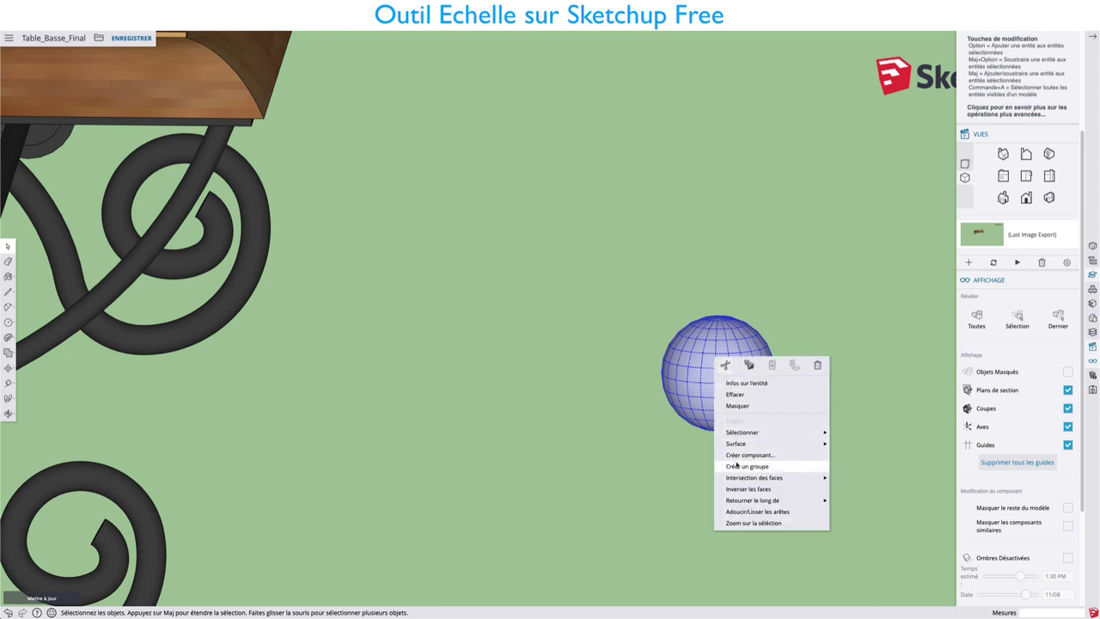
pyautogui.click(736, 465)
# - Reselect the sphere group and stretch it about 1.15 times along the red axis
pyautogui.doubleClick(726, 357)
pyautogui.tripleClick(726, 361)
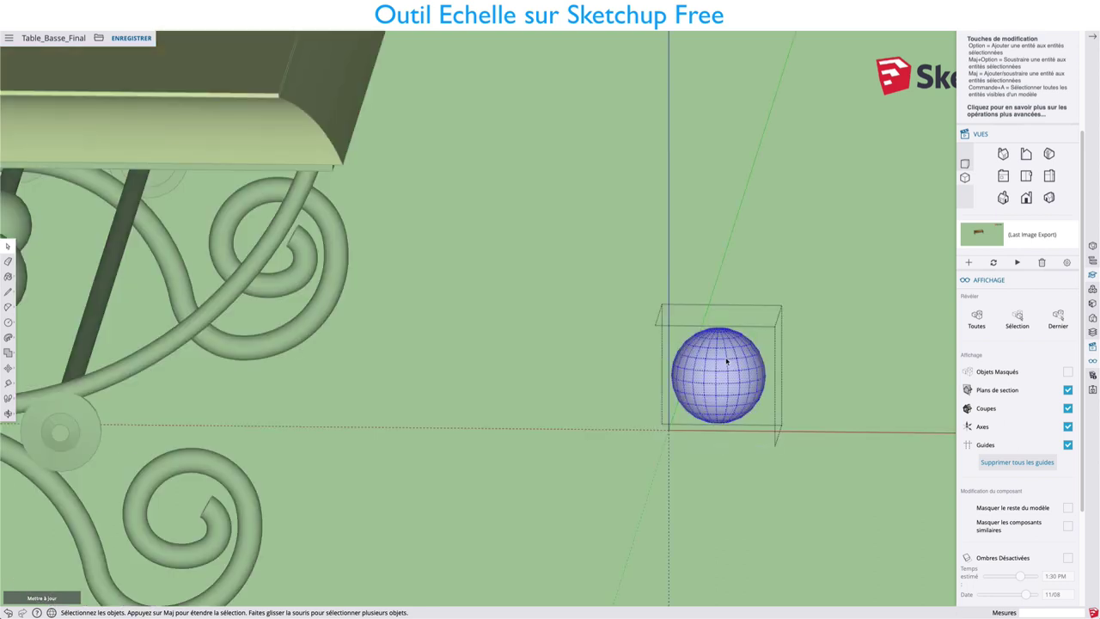
pyautogui.rightClick(709, 366)
pyautogui.moveTo(747, 483)
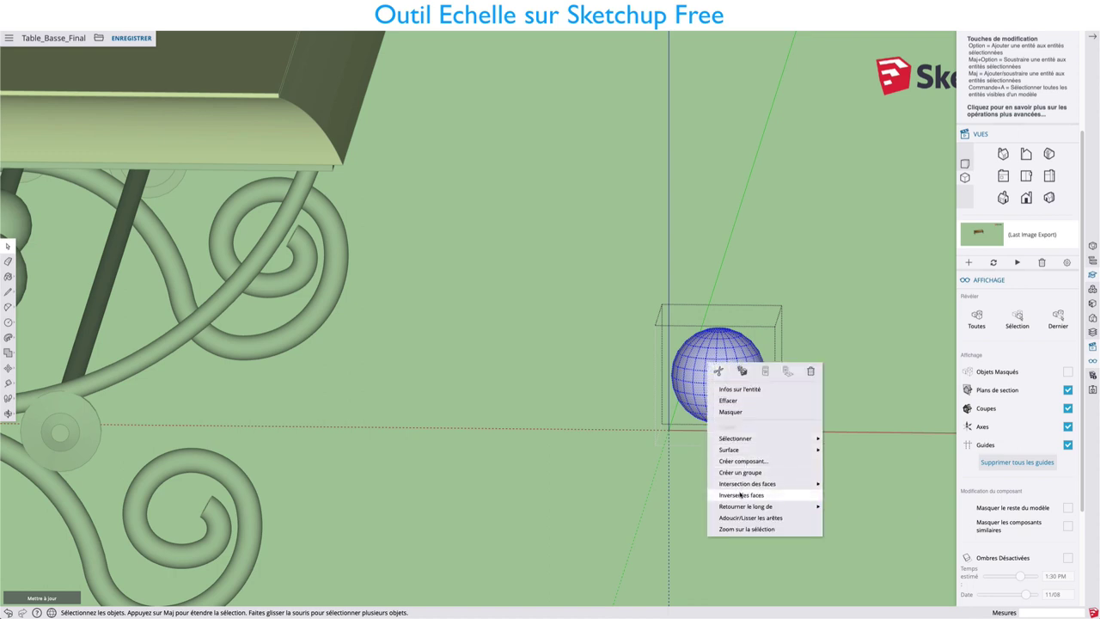
pyautogui.press('Escape')
pyautogui.scroll(3, 733, 377)
pyautogui.click(717, 228)
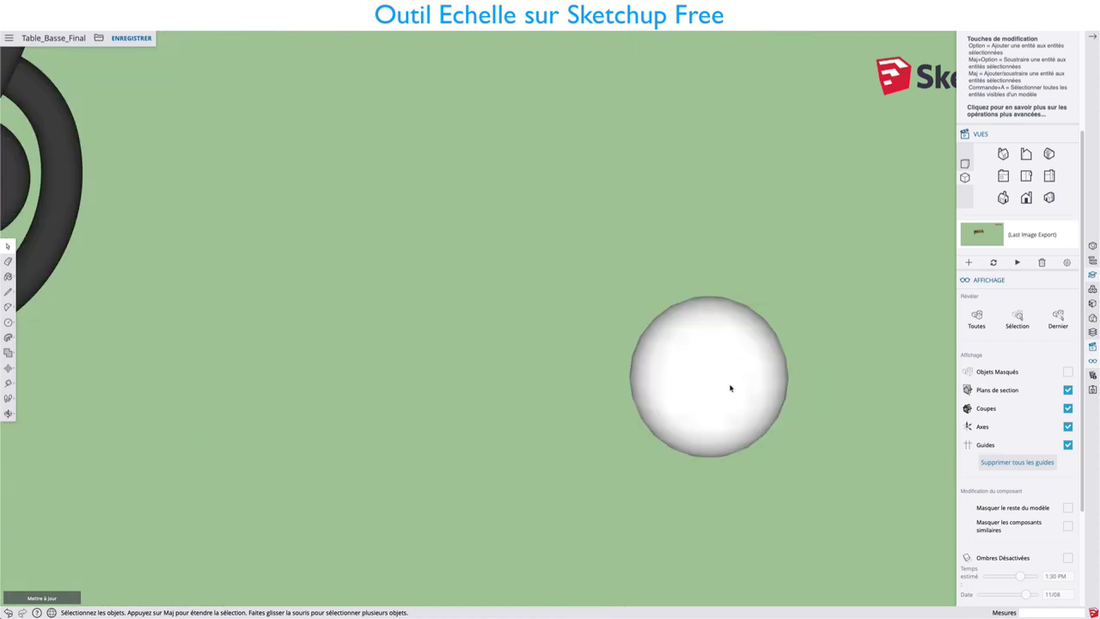
pyautogui.click(730, 386)
pyautogui.scroll(-2, 730, 378)
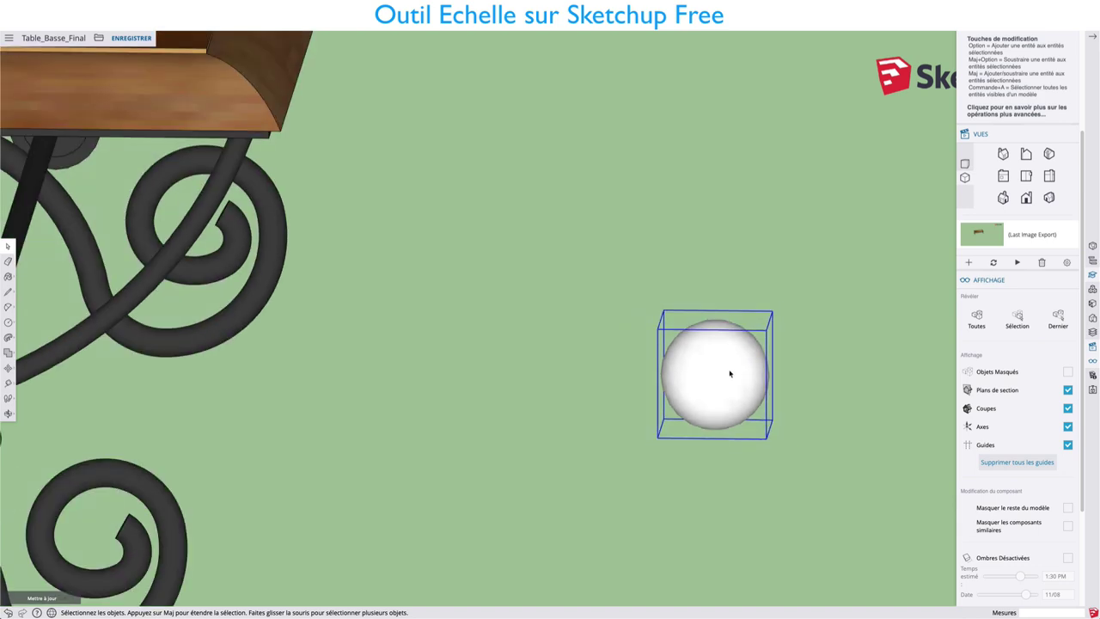
pyautogui.press('s')
pyautogui.click(770, 375)
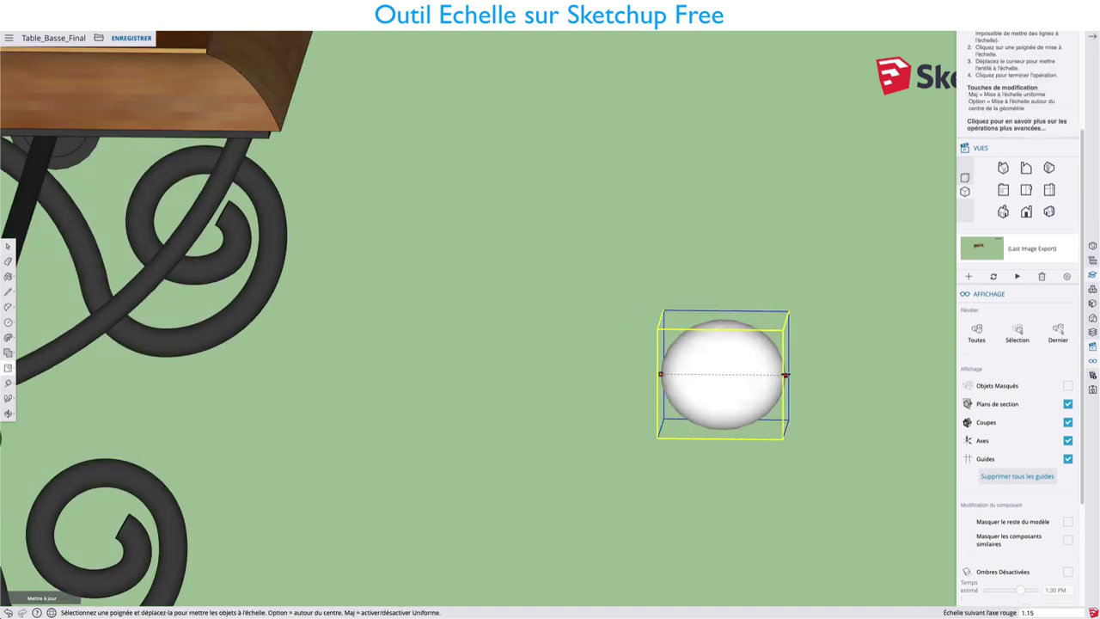
pyautogui.click(784, 374)
# - Orbit around the model and settle on a flat side elevation of the table
pyautogui.moveTo(570, 373)
pyautogui.mouseDown(button='middle')
pyautogui.moveTo(304, 356)
pyautogui.moveTo(737, 275)
pyautogui.mouseUp(button='middle')
pyautogui.scroll(-2, 344, 378)
pyautogui.scroll(-3, 309, 372)
pyautogui.scroll(5, 398, 320)
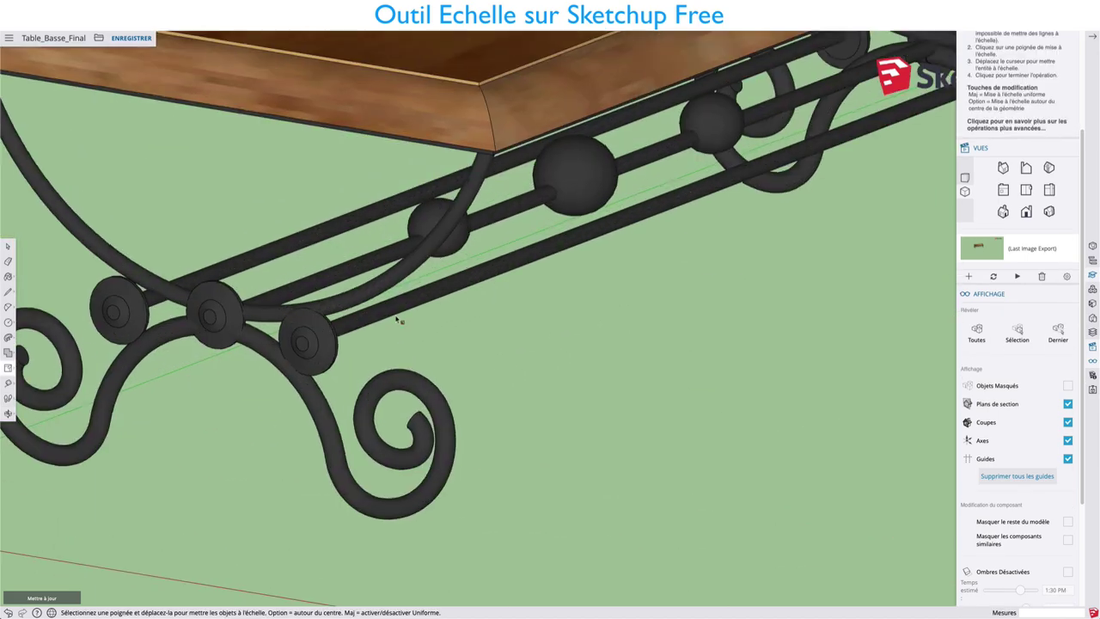
pyautogui.scroll(-1, 403, 322)
pyautogui.scroll(-2, 501, 309)
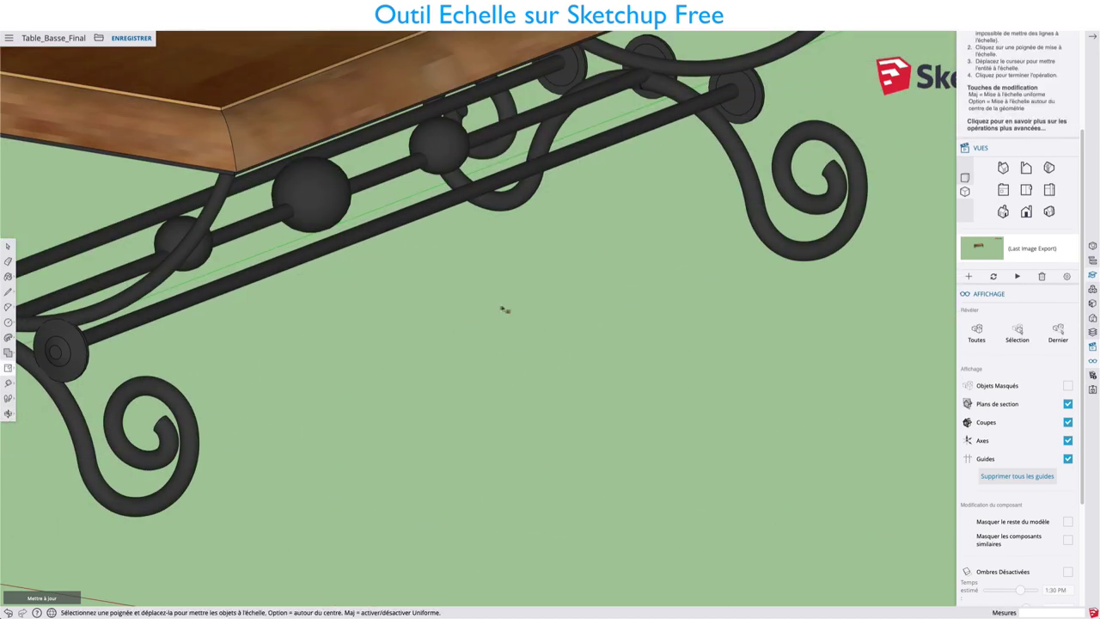
pyautogui.scroll(-2, 501, 312)
pyautogui.scroll(-2, 499, 318)
pyautogui.moveTo(498, 317); pyautogui.dragTo(550, 319, button='middle')
pyautogui.moveTo(618, 247)
pyautogui.mouseDown(button='middle')
pyautogui.moveTo(678, 243)
pyautogui.moveTo(587, 319)
pyautogui.mouseUp(button='middle')
pyautogui.press('s')
pyautogui.keyDown('shift'); pyautogui.moveTo(651, 330); pyautogui.dragTo(662, 342, button='middle'); pyautogui.keyUp('shift')
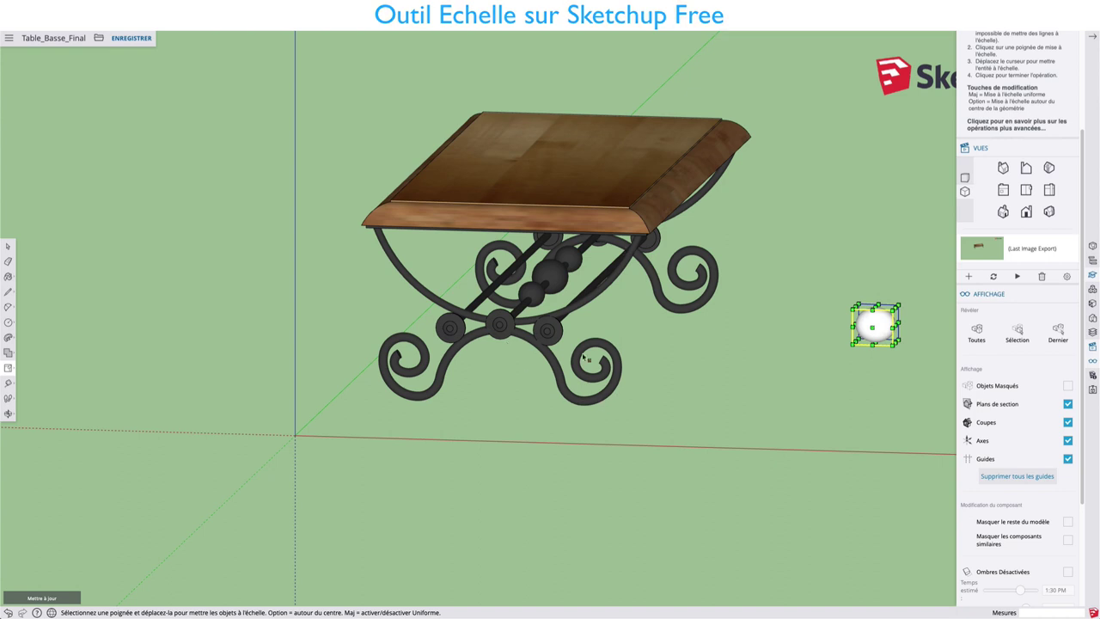
pyautogui.scroll(-1, 651, 393)
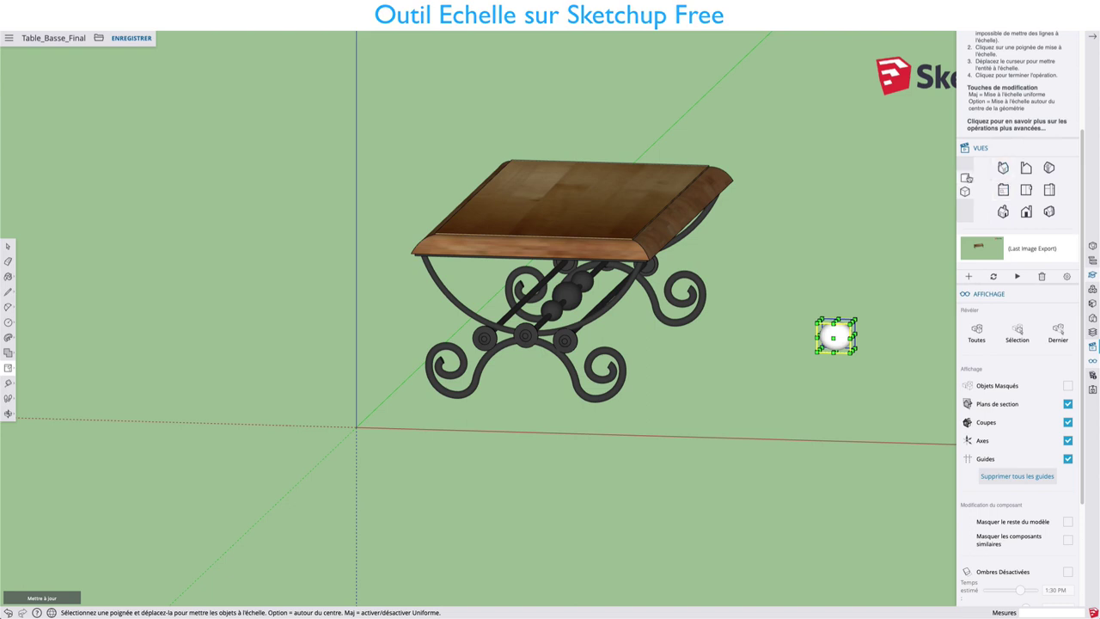
pyautogui.click(966, 178)
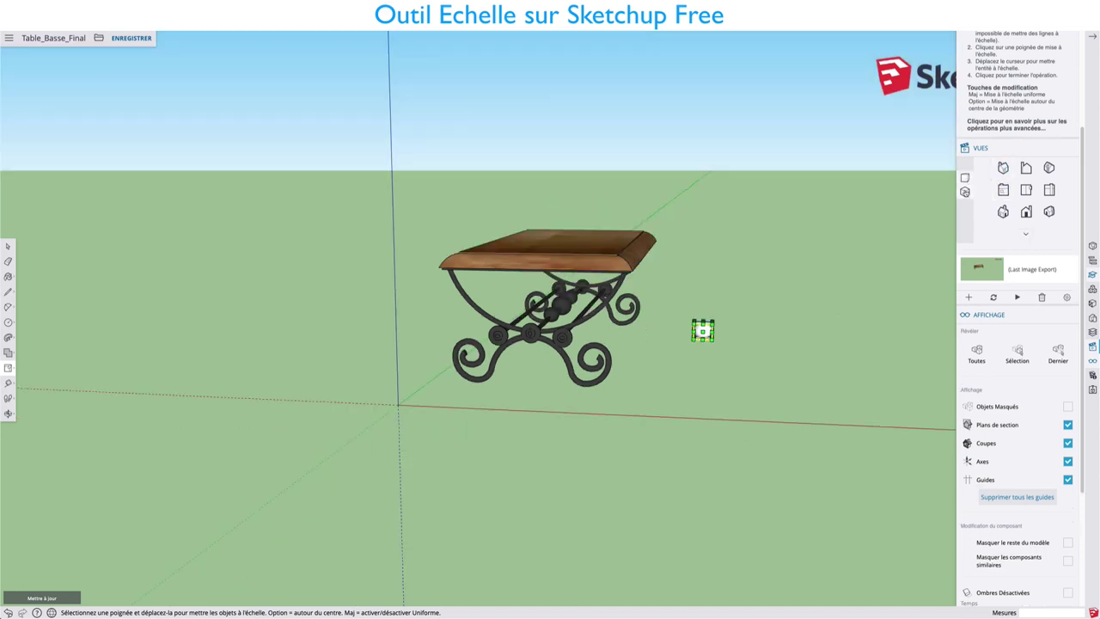
pyautogui.click(964, 191)
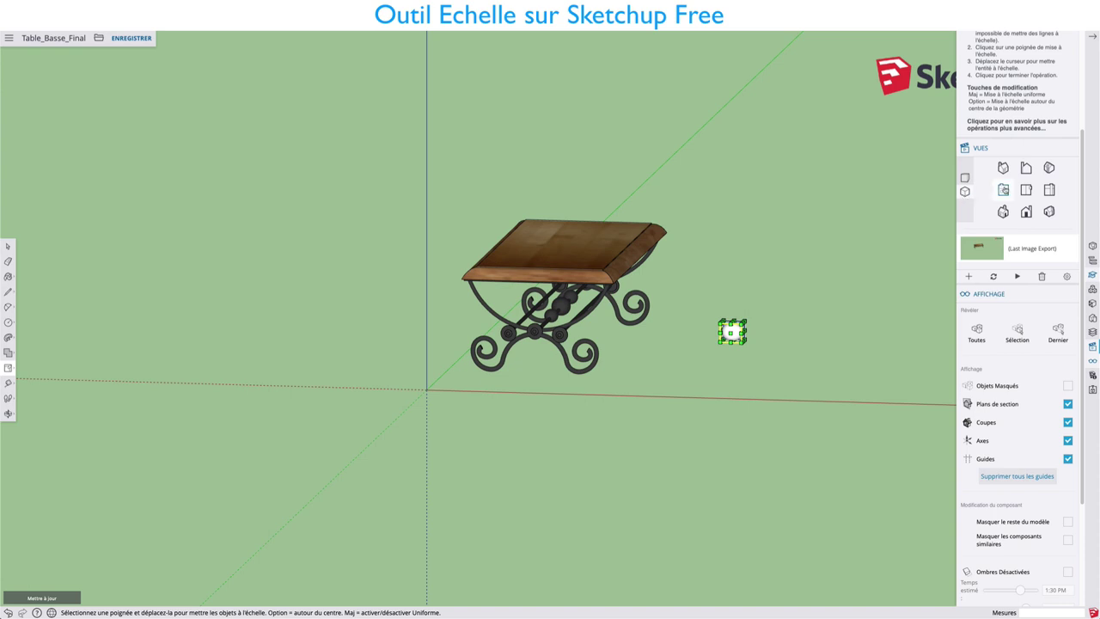
pyautogui.click(1003, 189)
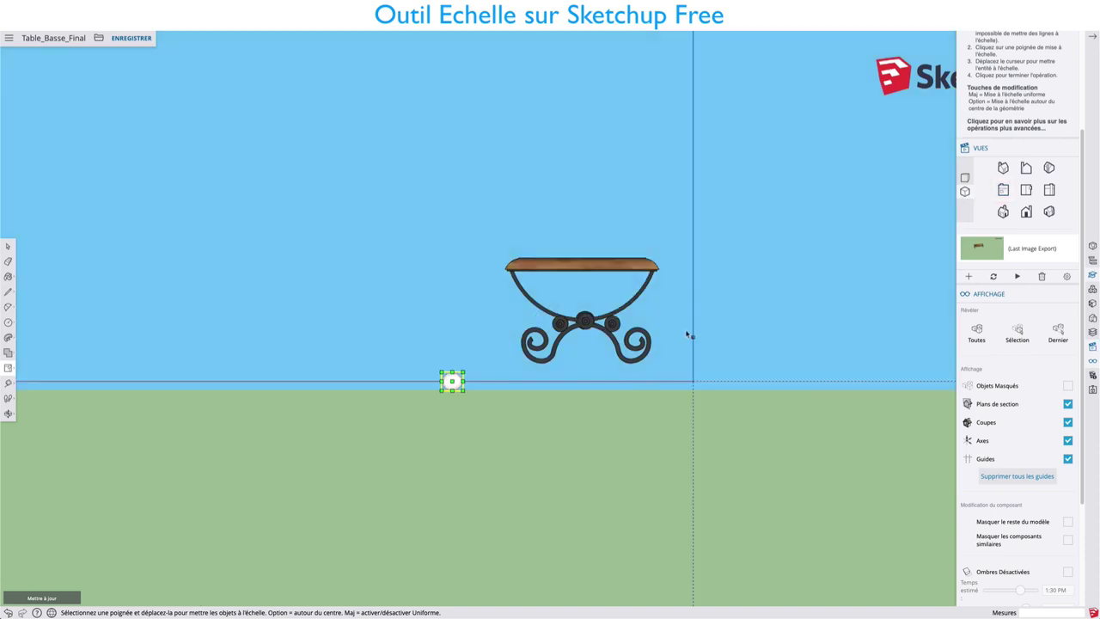
# - Draw a rectangle to the right of the table, discarding a stray line first
pyautogui.scroll(2, 739, 348)
pyautogui.scroll(2, 718, 350)
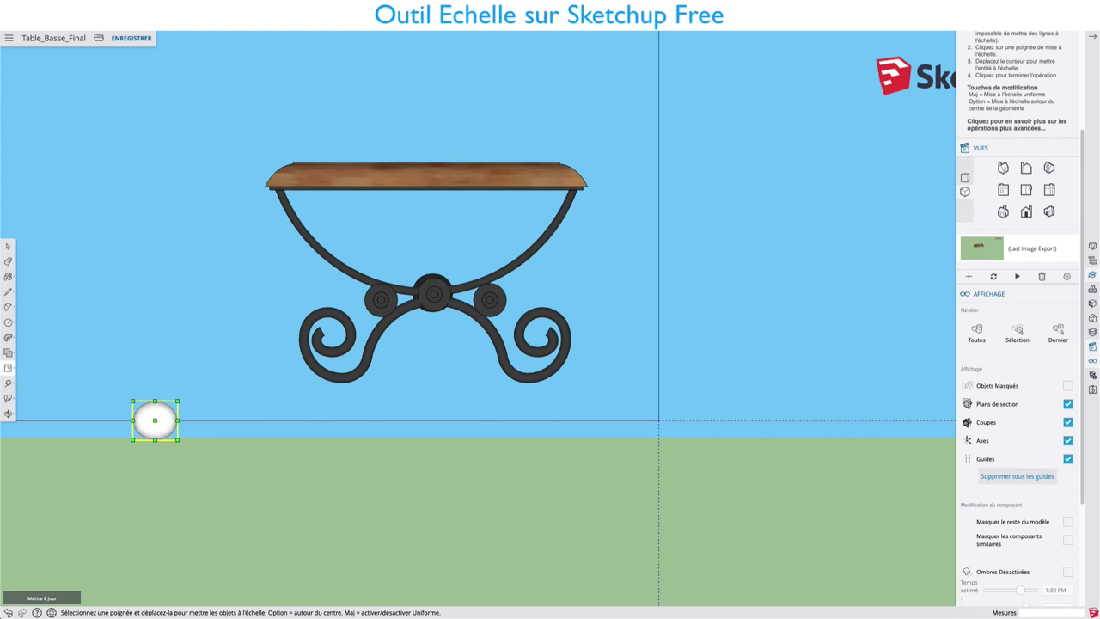
pyautogui.press('l')
pyautogui.click(686, 316)
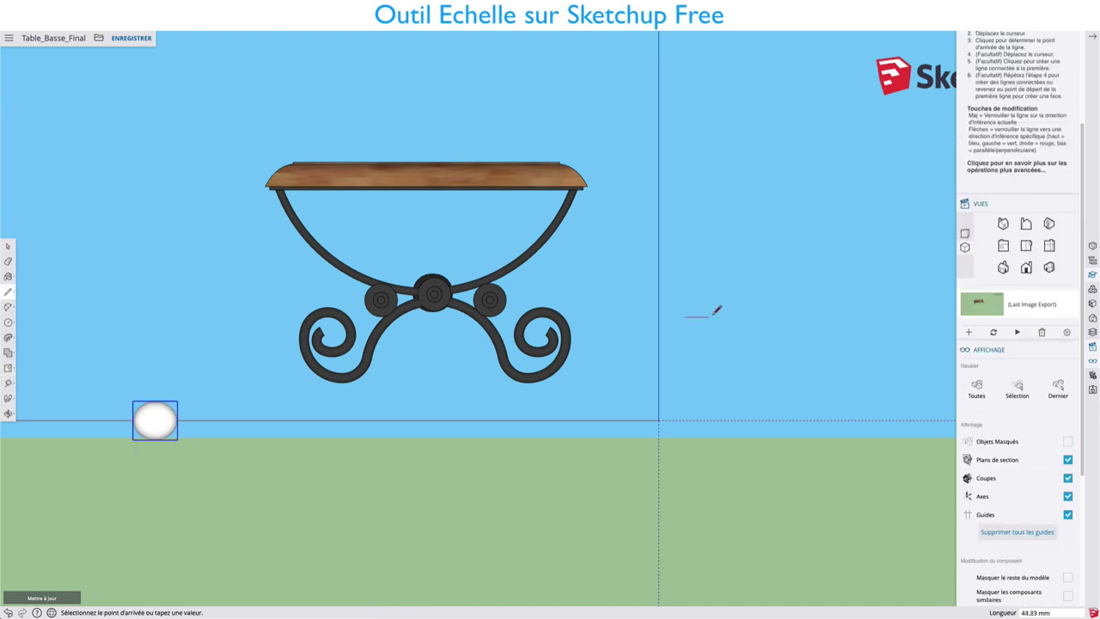
pyautogui.click(793, 317)
pyautogui.press('Escape')
pyautogui.hotkey('ctrl', 'z')
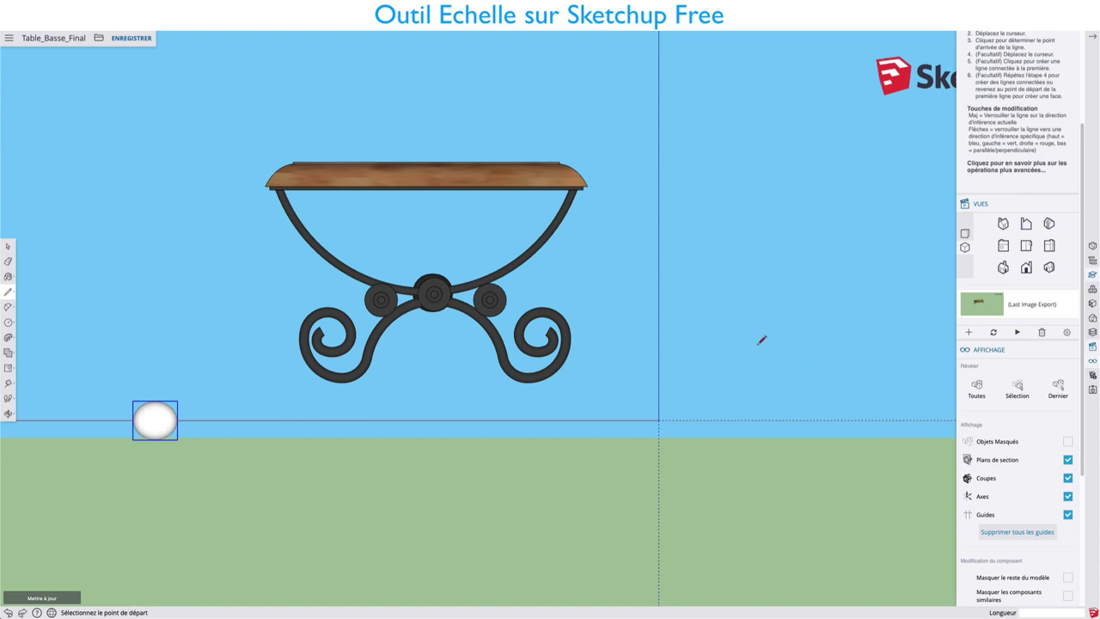
pyautogui.press('r')
pyautogui.click(691, 308)
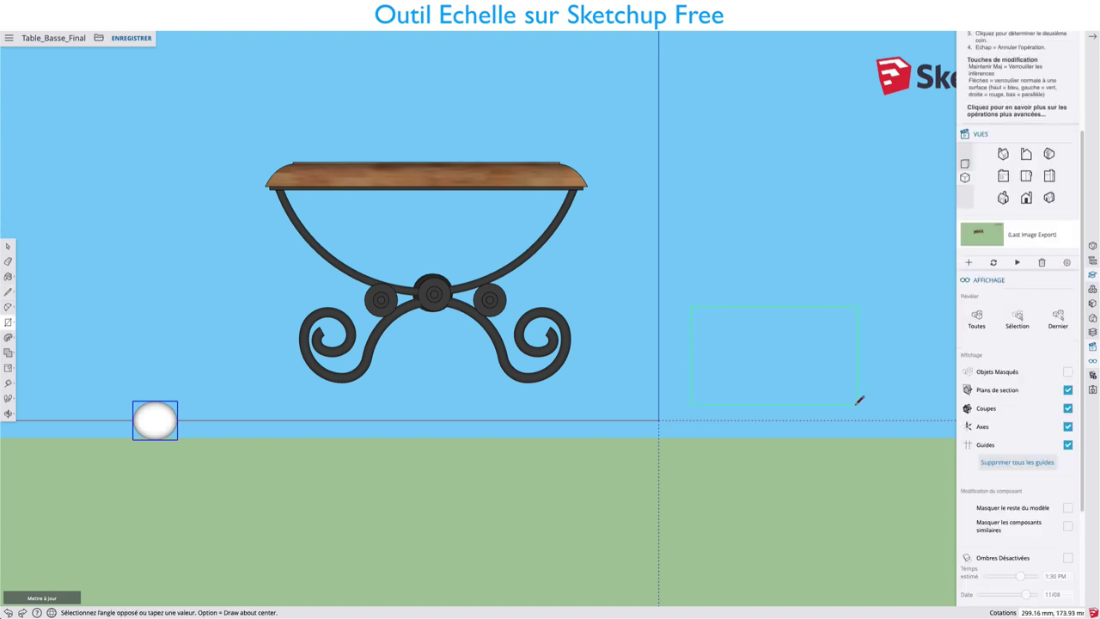
pyautogui.click(814, 405)
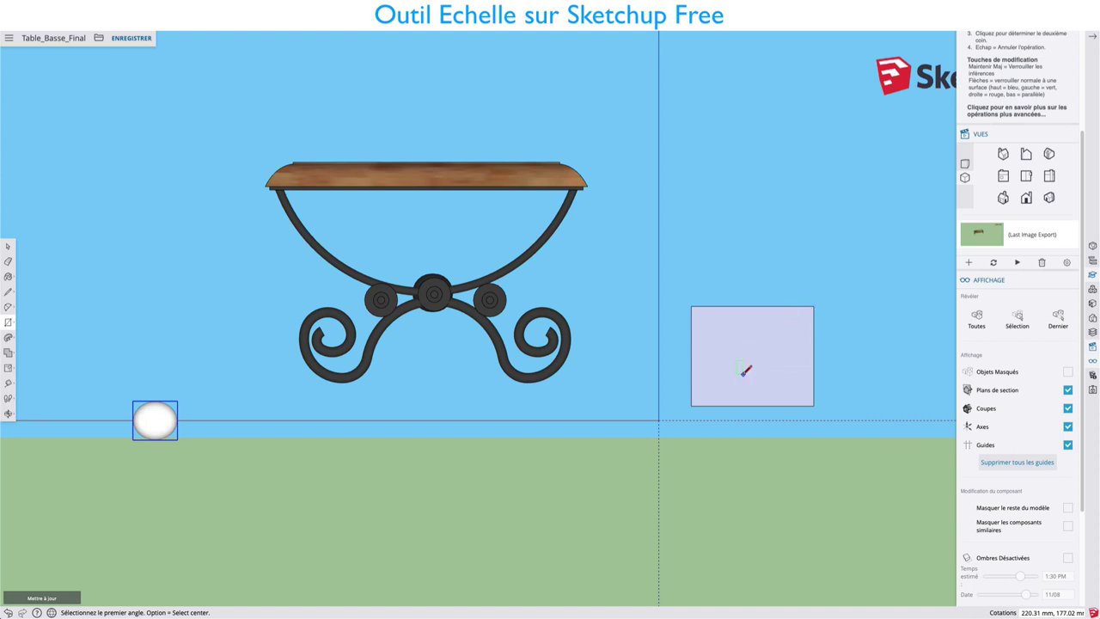
# - Draw two tangent arcs across the rectangle forming an S-curve
pyautogui.press('a')
pyautogui.click(781, 306)
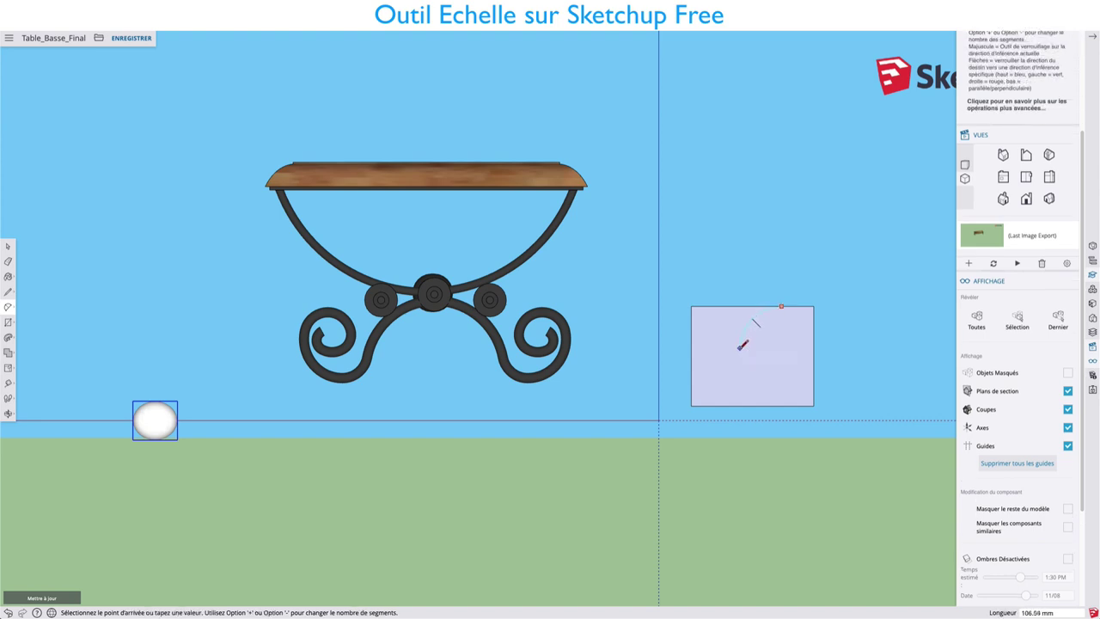
pyautogui.click(740, 351)
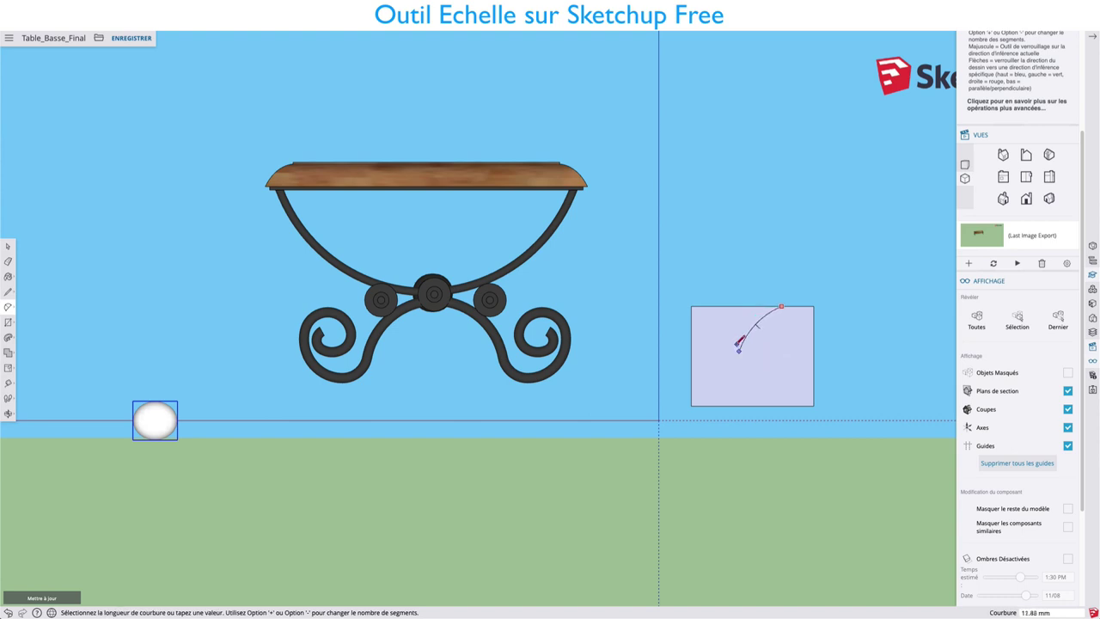
pyautogui.click(742, 348)
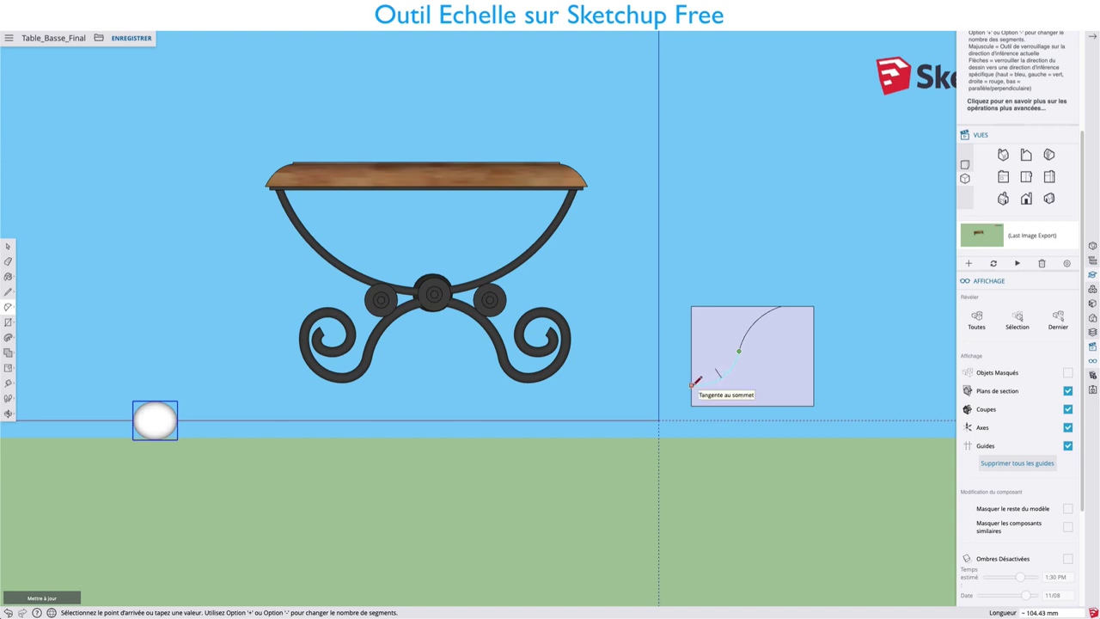
pyautogui.click(693, 384)
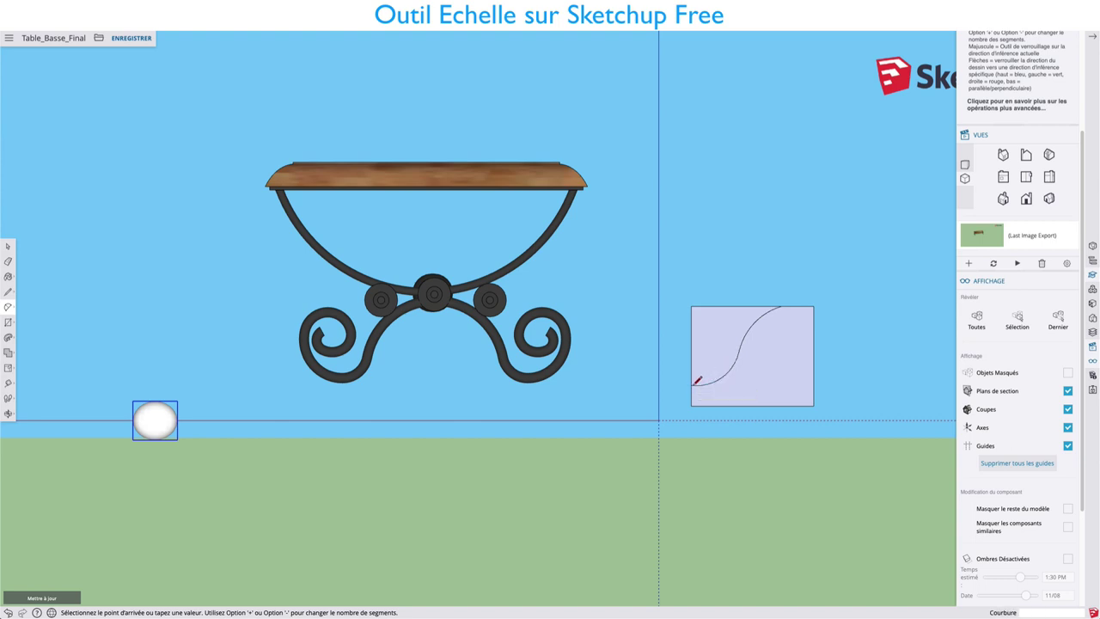
pyautogui.press('space')
pyautogui.click(692, 354)
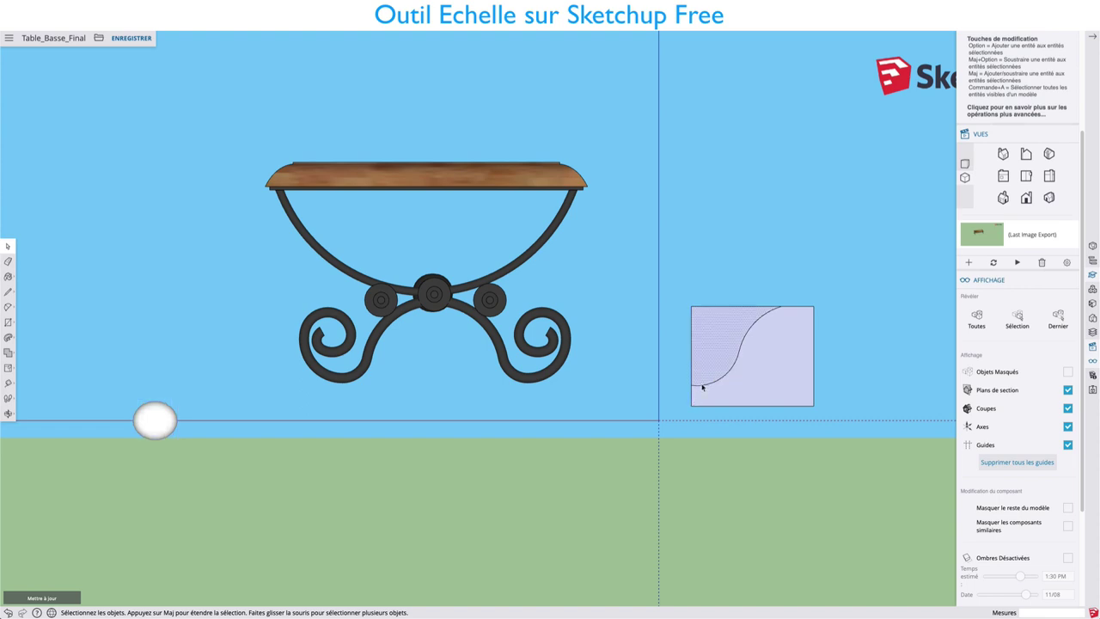
# - Move the rectangle's left edge further left to widen it
pyautogui.click(705, 387)
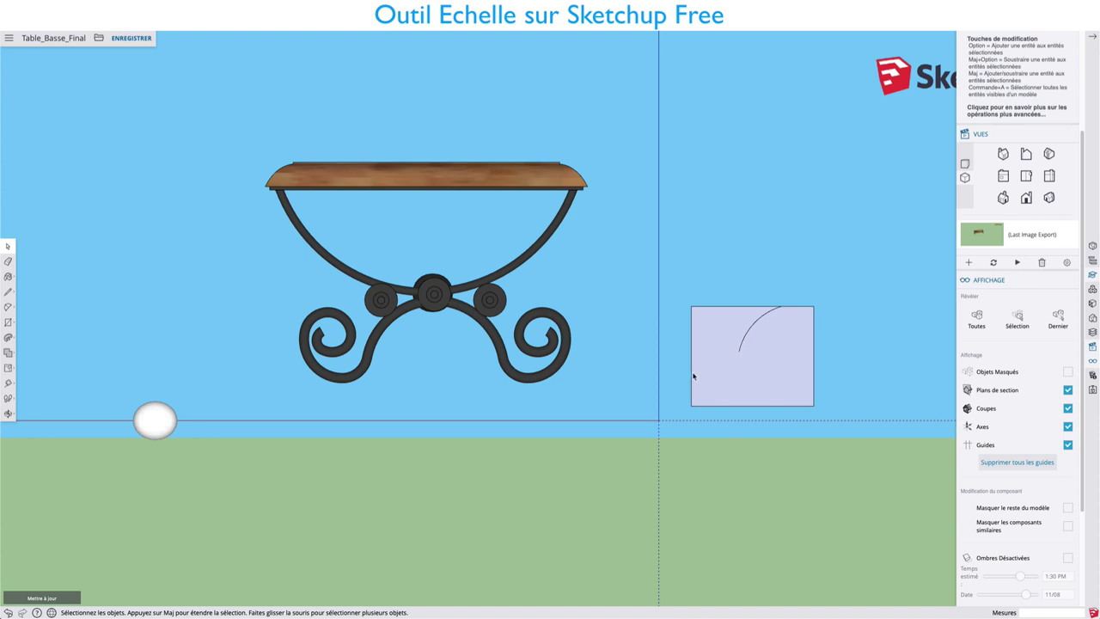
pyautogui.press('m')
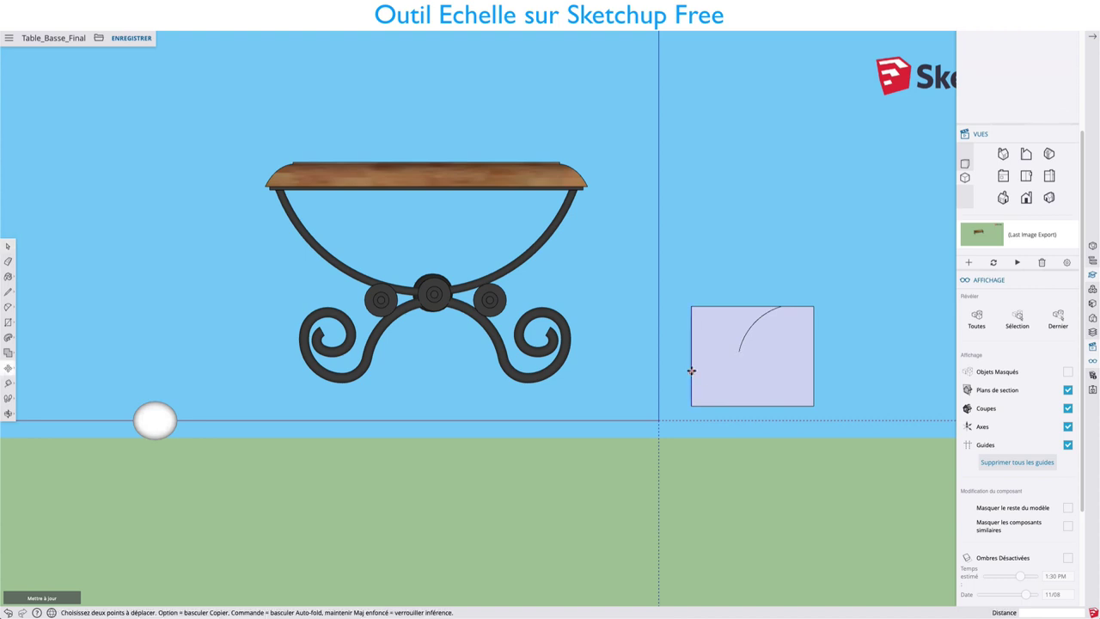
pyautogui.click(692, 370)
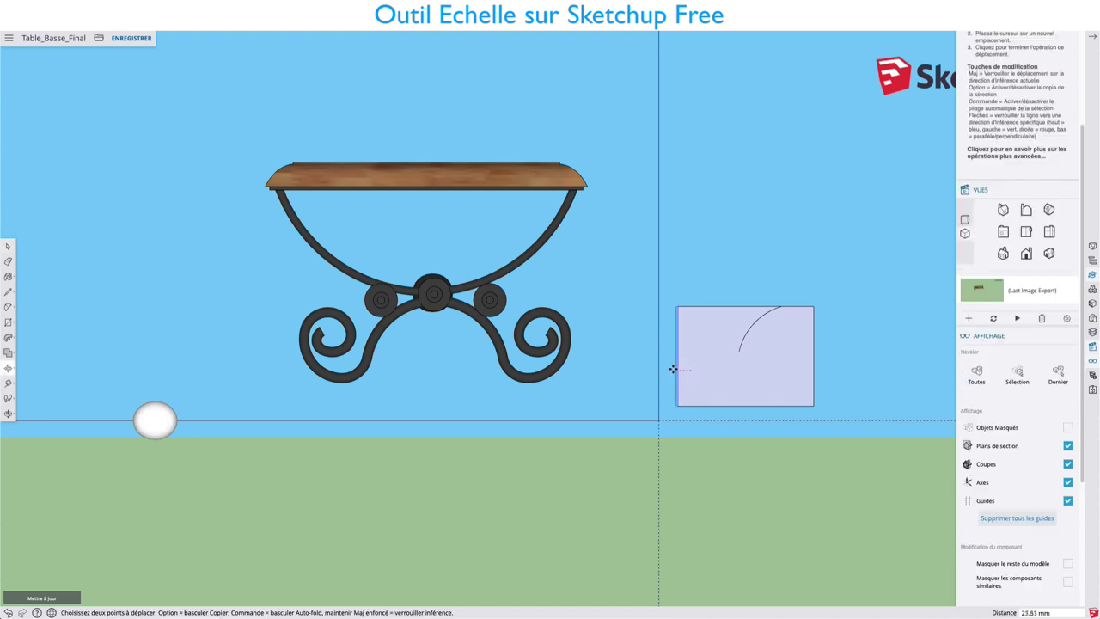
pyautogui.click(619, 373)
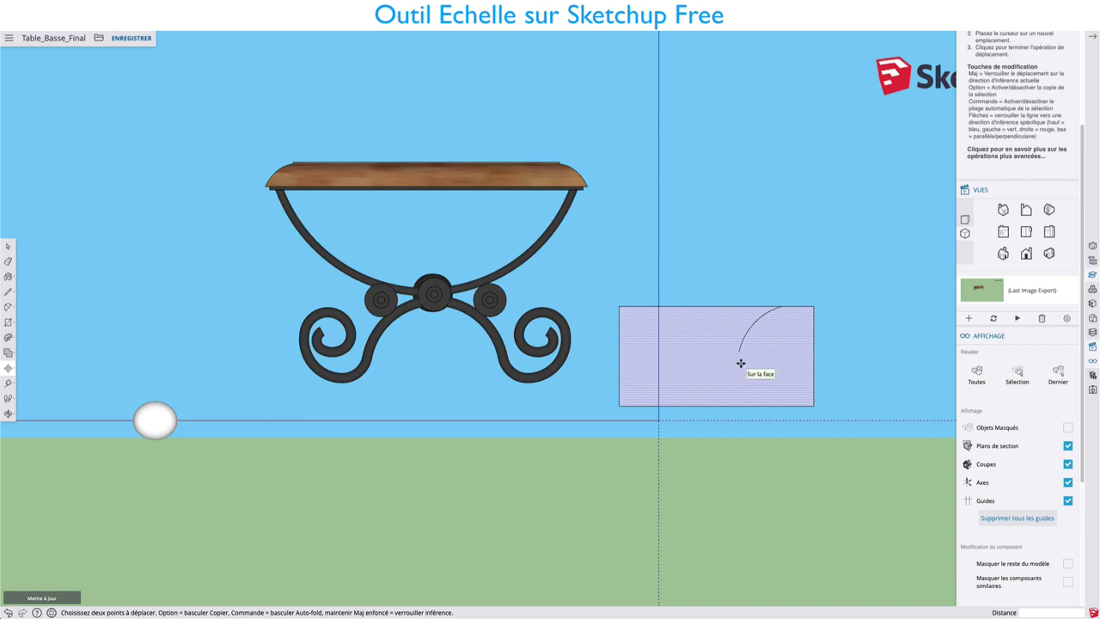
# - Extend the S-curve with two more chained tangent arcs
pyautogui.press('a')
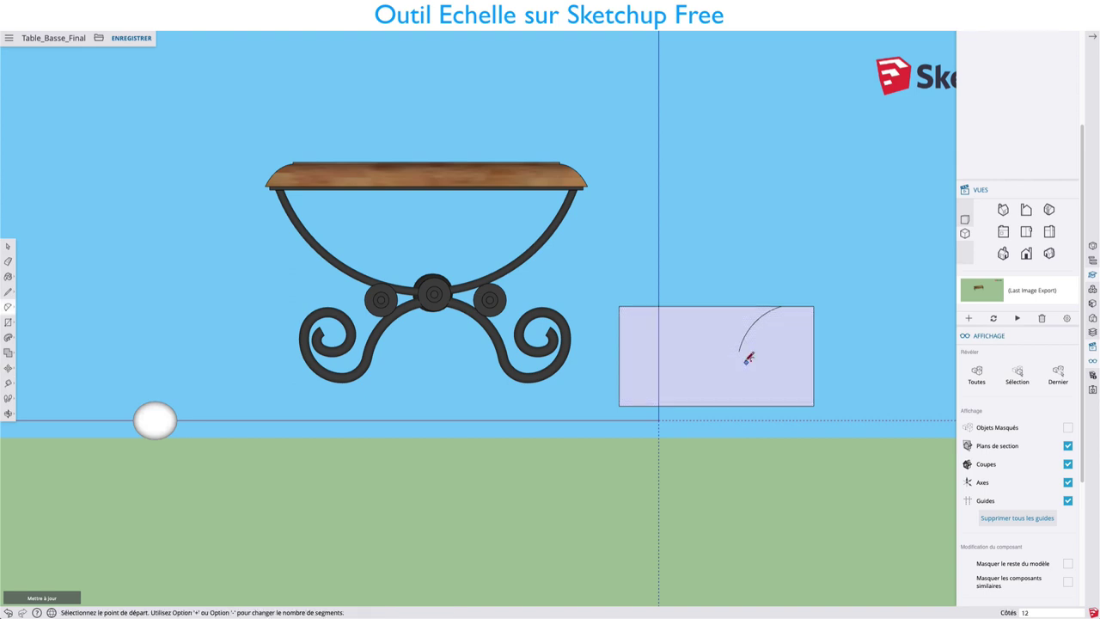
pyautogui.click(739, 350)
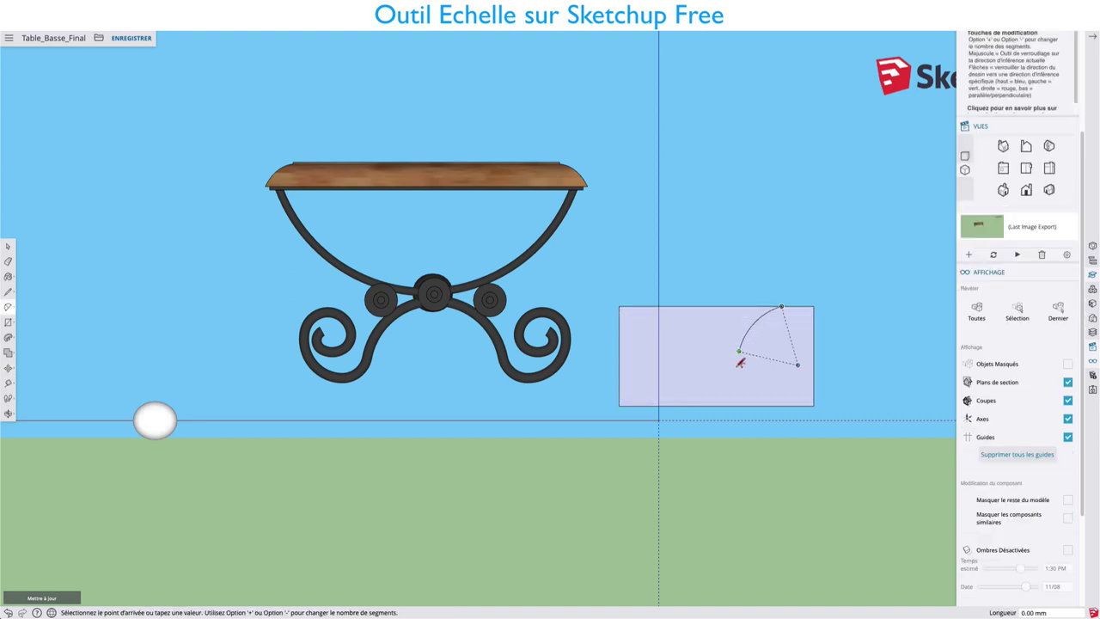
pyautogui.click(694, 387)
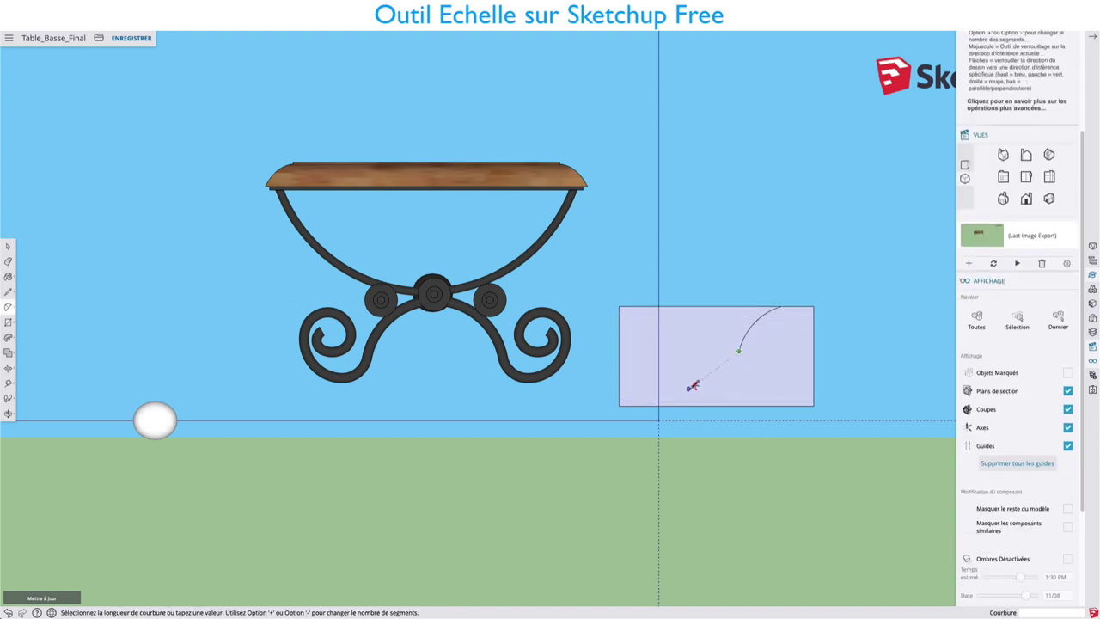
pyautogui.click(707, 387)
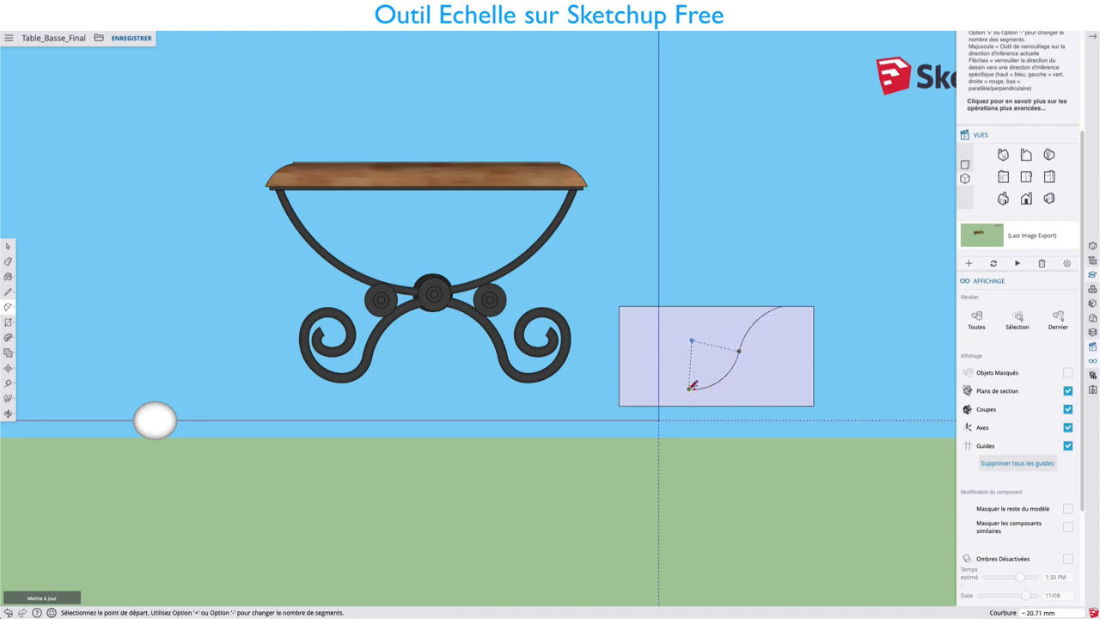
pyautogui.click(690, 388)
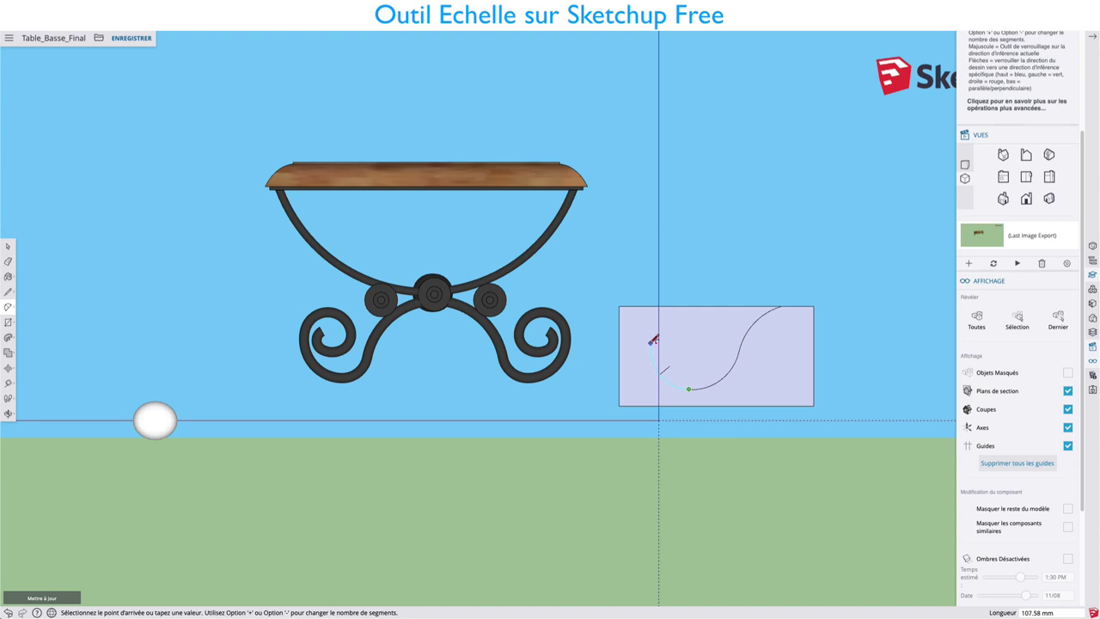
pyautogui.click(651, 343)
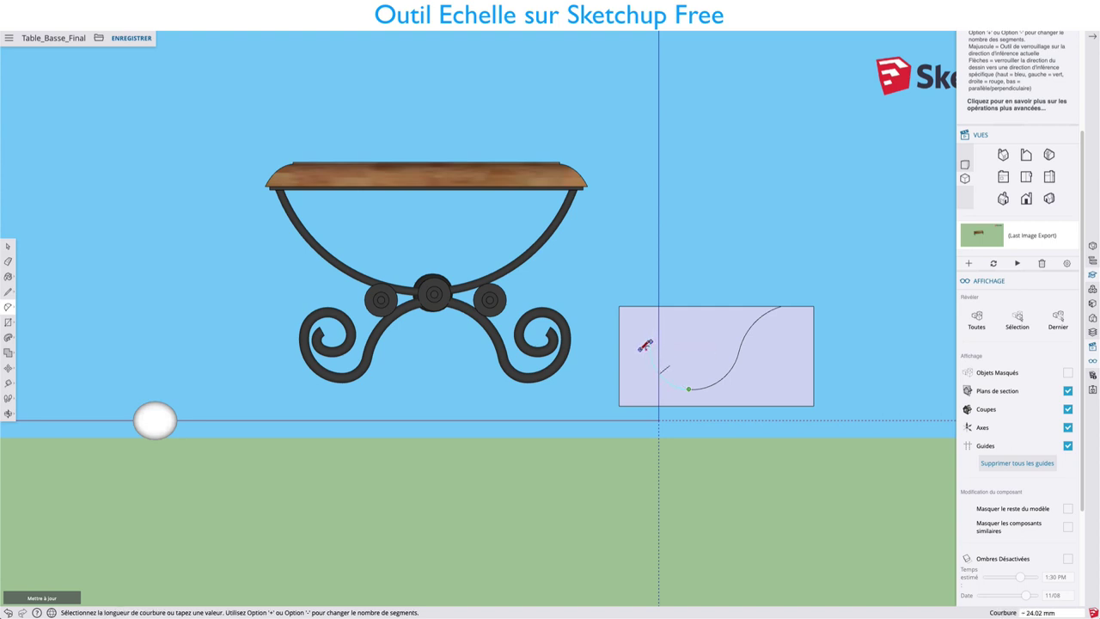
pyautogui.click(651, 338)
# - Add inner arcs closing the spiral's curl, then delete the rectangle's top and right edges
pyautogui.click(650, 342)
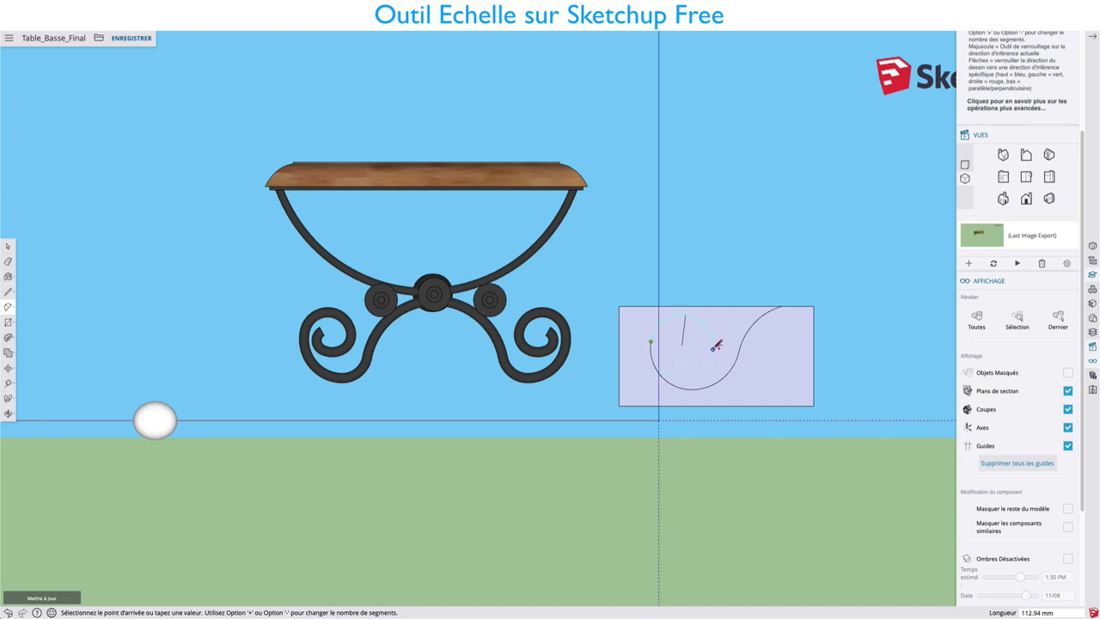
pyautogui.click(715, 348)
pyautogui.click(714, 349)
pyautogui.click(712, 350)
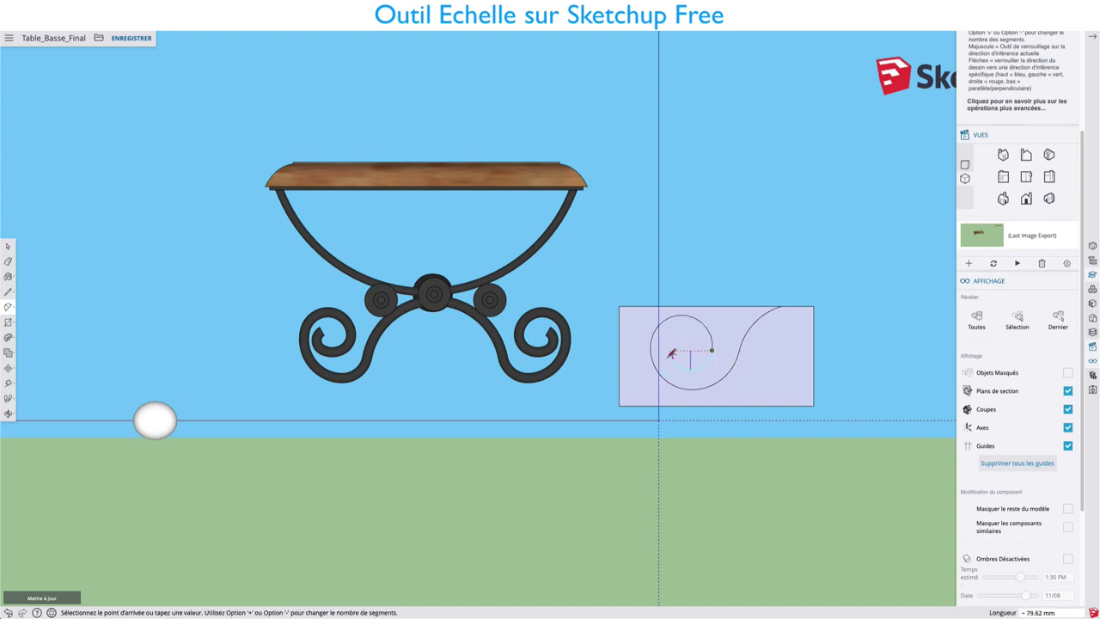
pyautogui.click(667, 349)
pyautogui.click(700, 371)
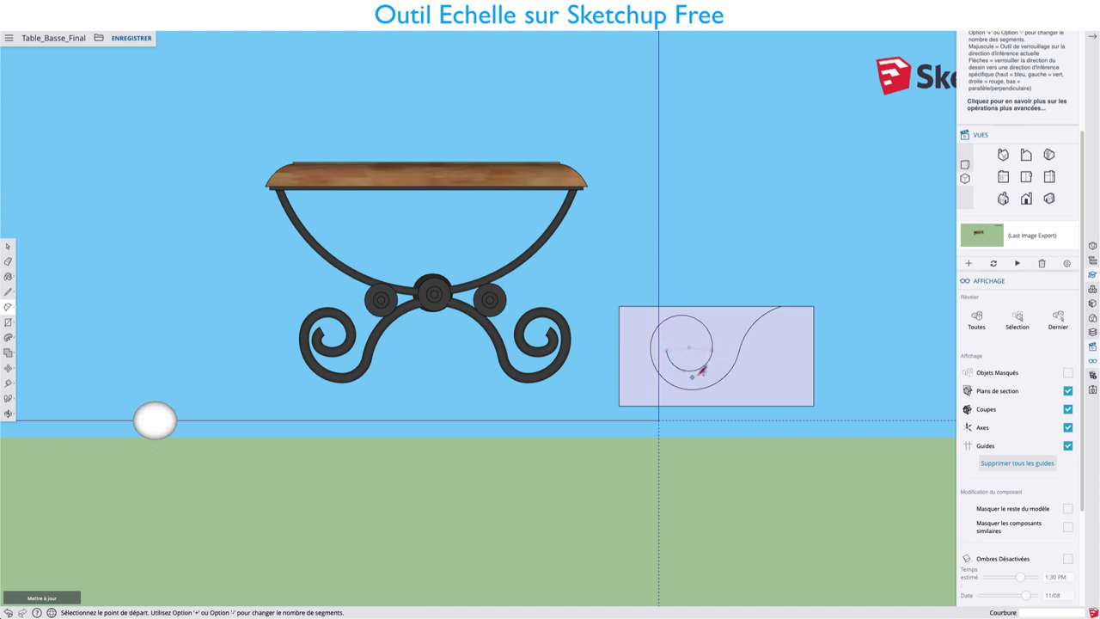
pyautogui.press('space')
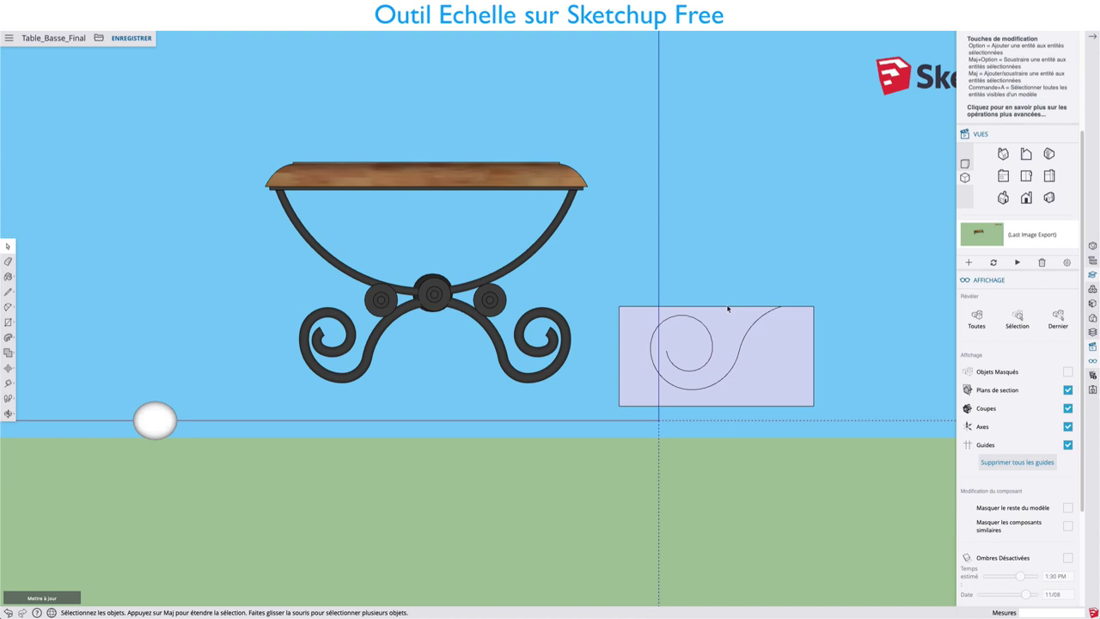
pyautogui.press('Delete')
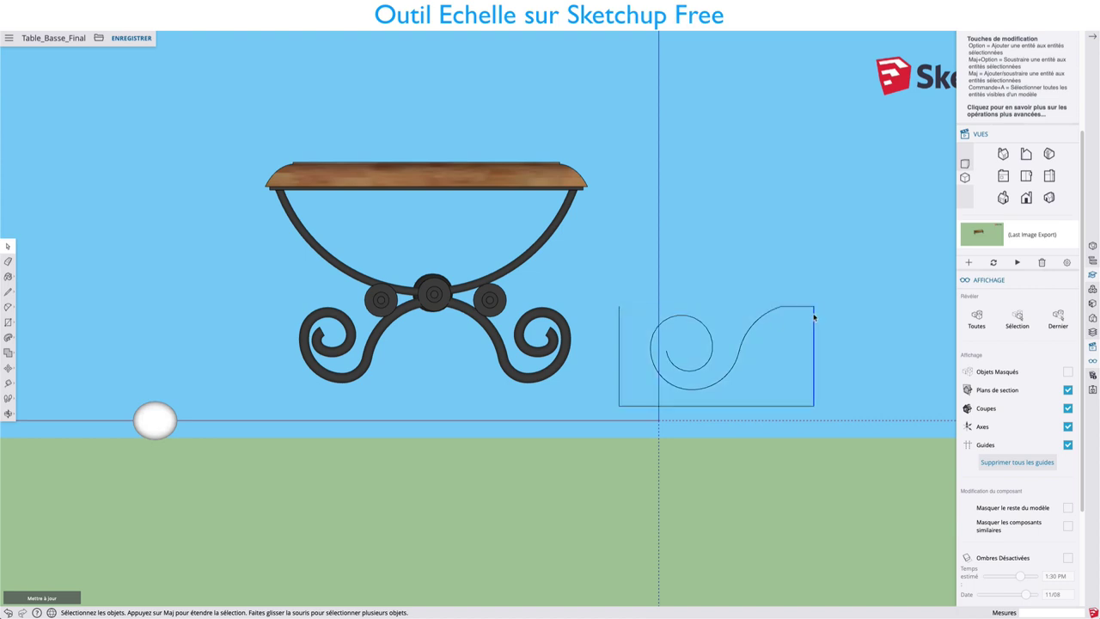
pyautogui.press('Delete')
# - Delete the bottom edge and draw a red-axis circle at the curve's straight end
pyautogui.click(753, 406)
pyautogui.press('Delete')
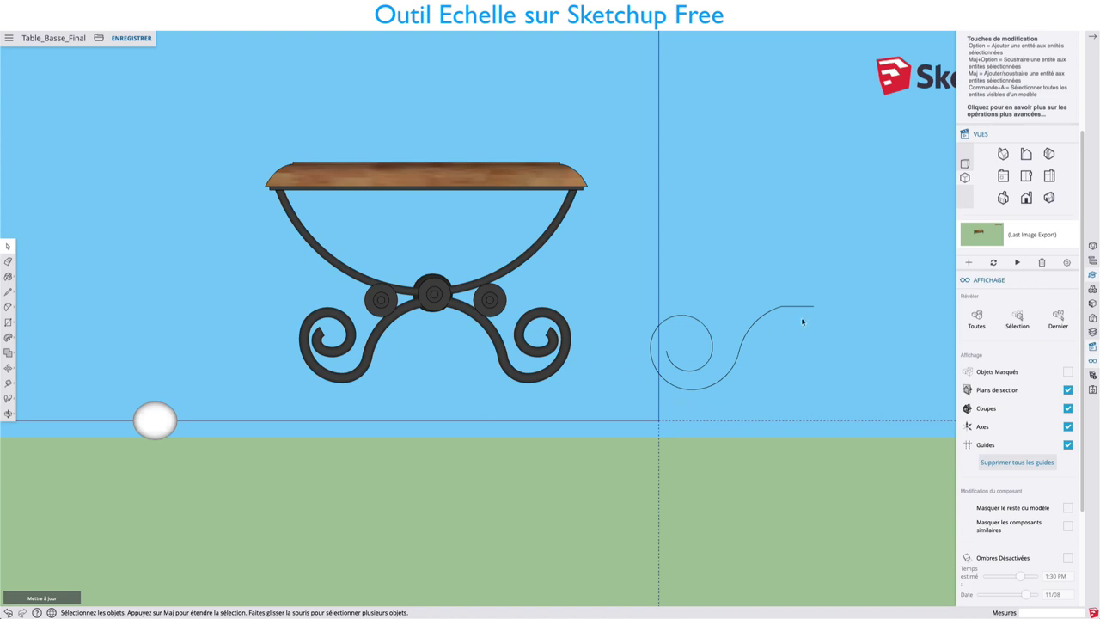
pyautogui.moveTo(799, 320)
pyautogui.mouseDown(button='middle')
pyautogui.moveTo(756, 338)
pyautogui.moveTo(798, 300)
pyautogui.moveTo(748, 341)
pyautogui.moveTo(612, 352)
pyautogui.moveTo(599, 344)
pyautogui.mouseUp(button='middle')
pyautogui.scroll(3, 594, 344)
pyautogui.scroll(3, 576, 322)
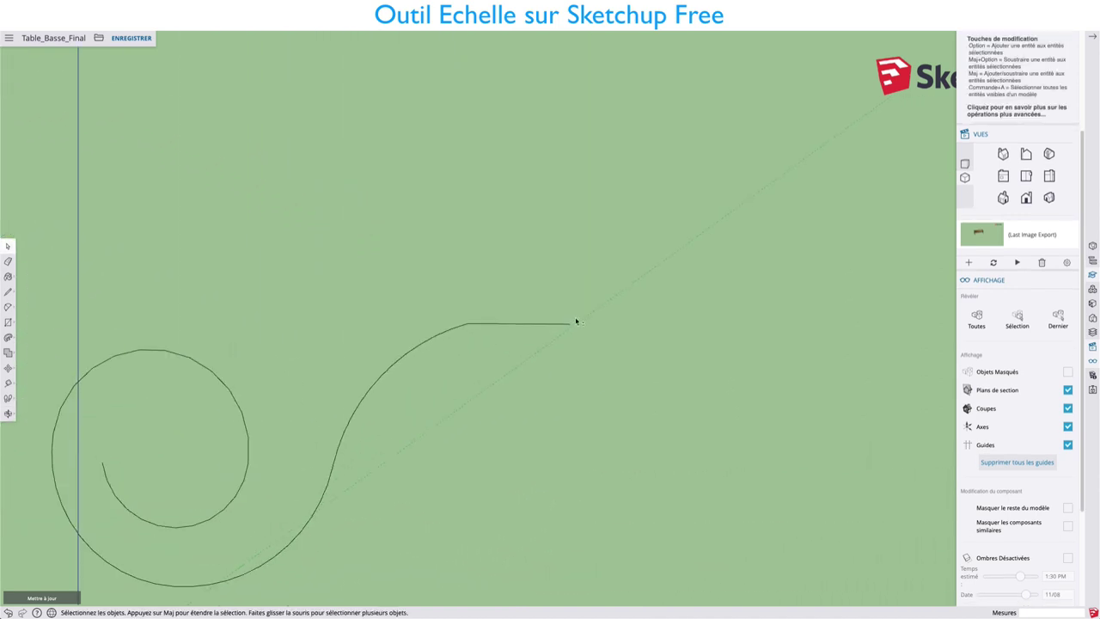
pyautogui.press('c')
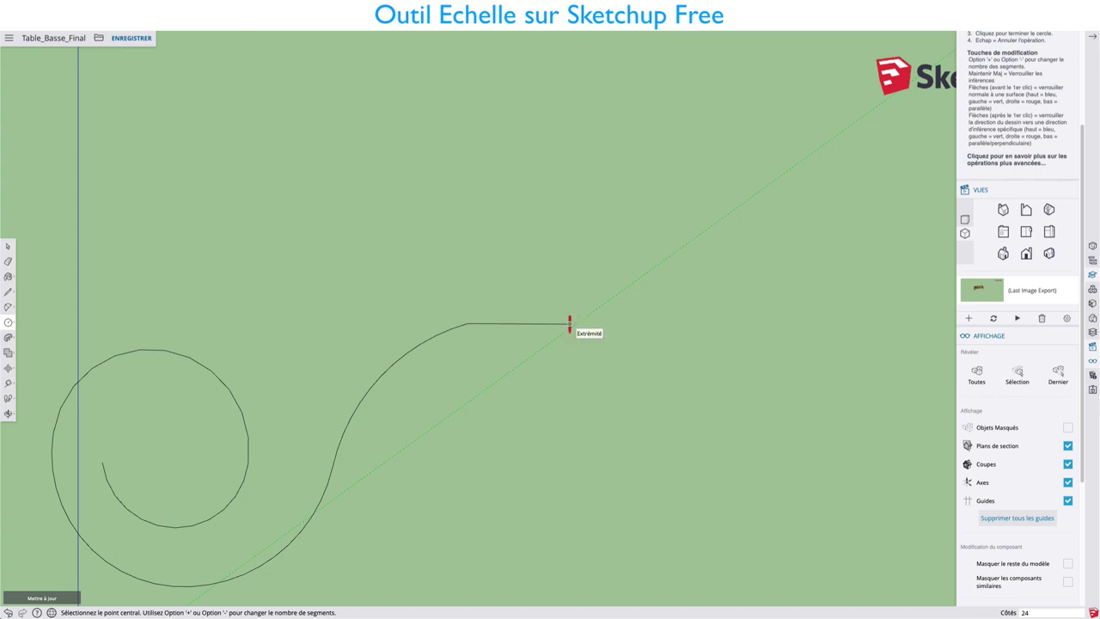
pyautogui.press('Right')
pyautogui.click(568, 324)
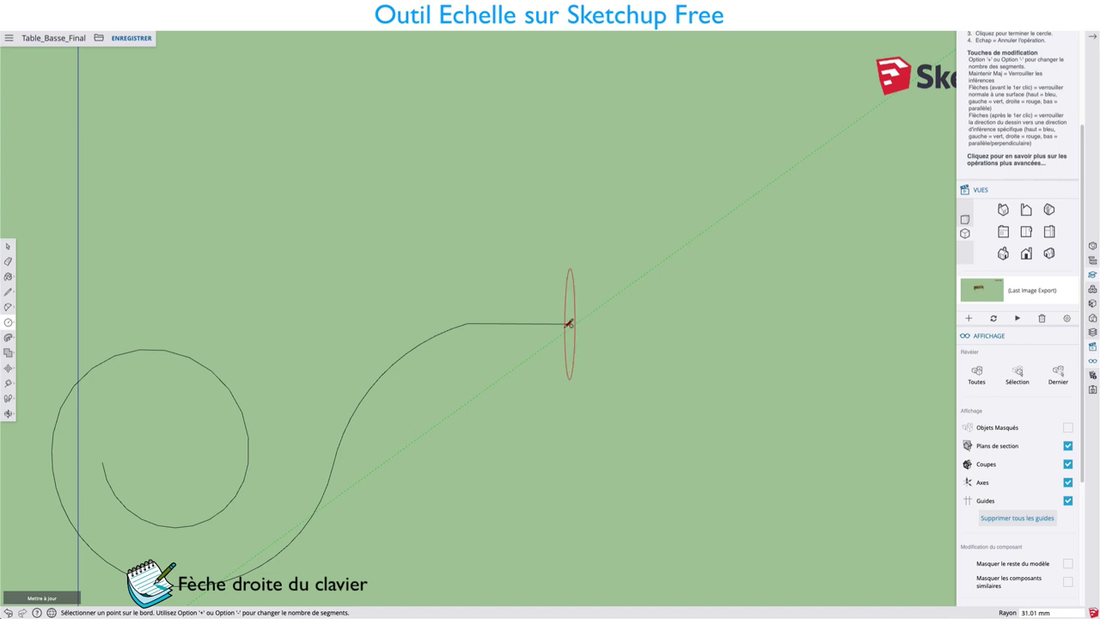
pyautogui.click(574, 328)
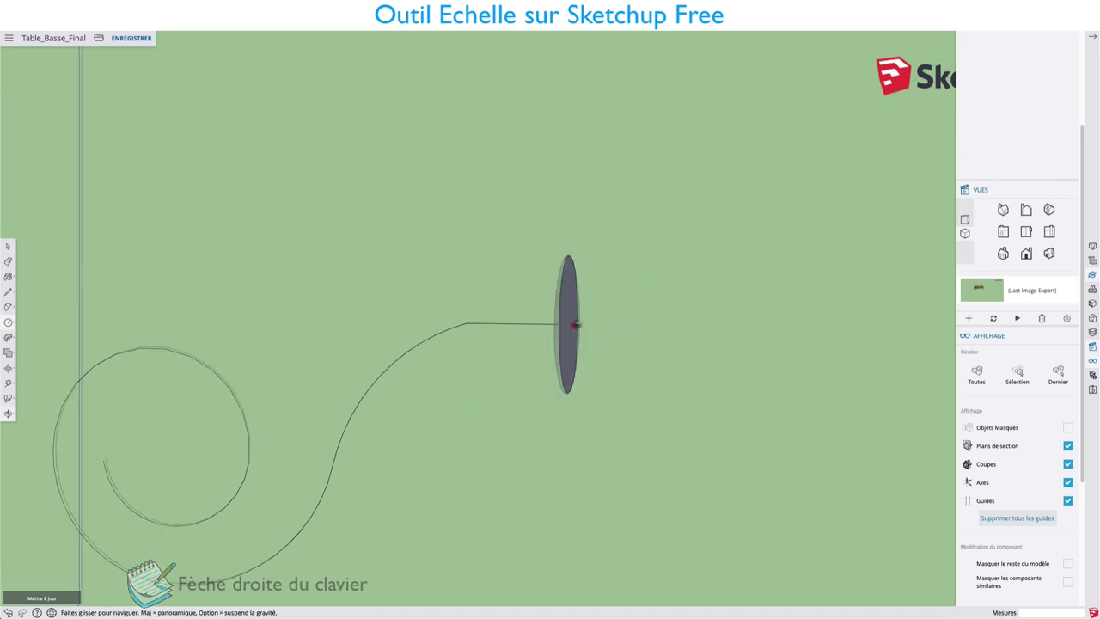
pyautogui.moveTo(575, 329); pyautogui.dragTo(258, 361, button='middle')
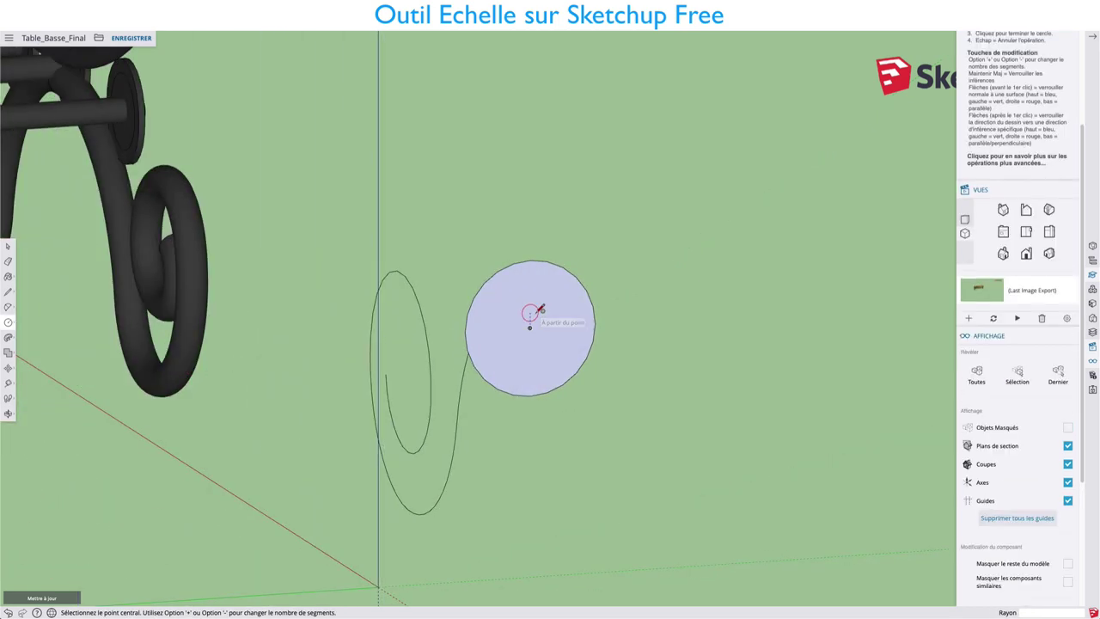
# - Show the circle's Entity Info: radius 38.59 mm, 24 segments
pyautogui.press('space')
pyautogui.click(528, 264)
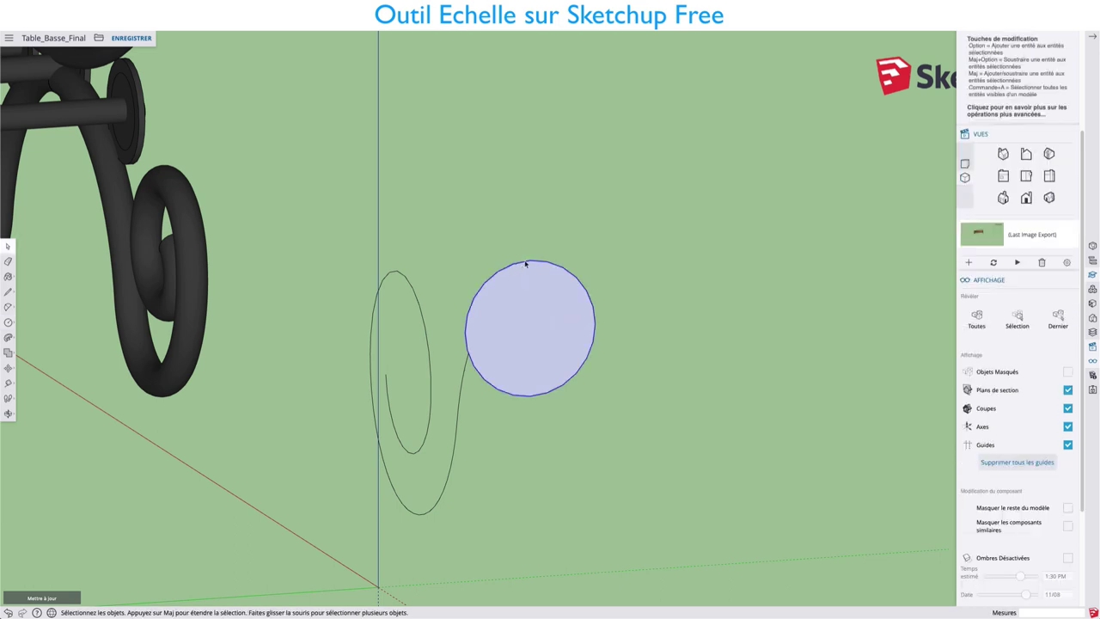
pyautogui.scroll(1, 1031, 204)
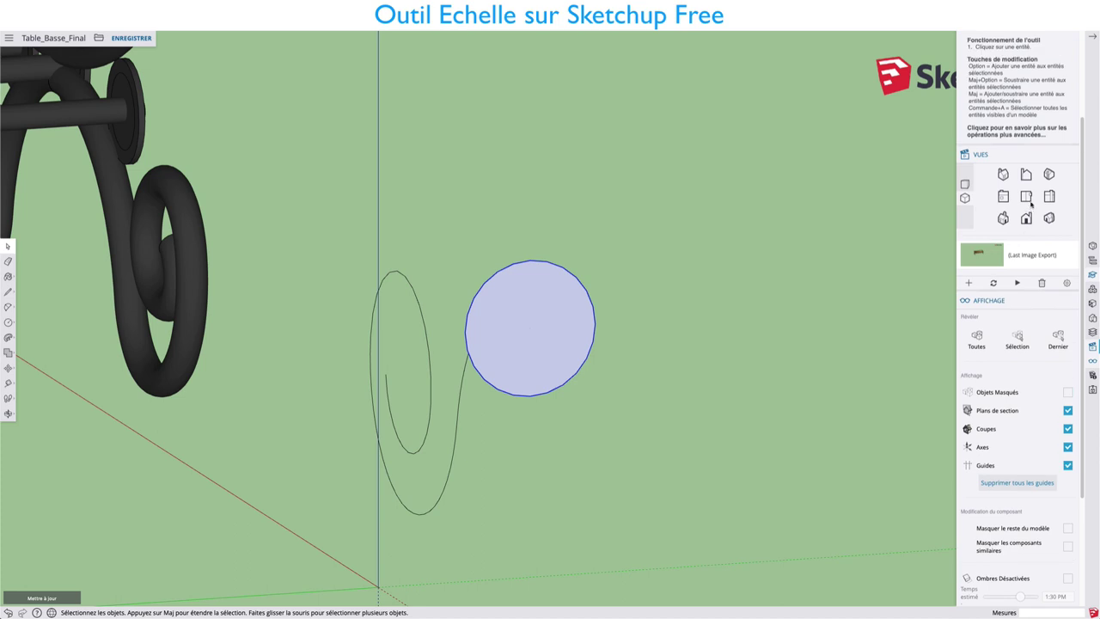
pyautogui.scroll(2, 1030, 204)
pyautogui.scroll(-5, 1032, 207)
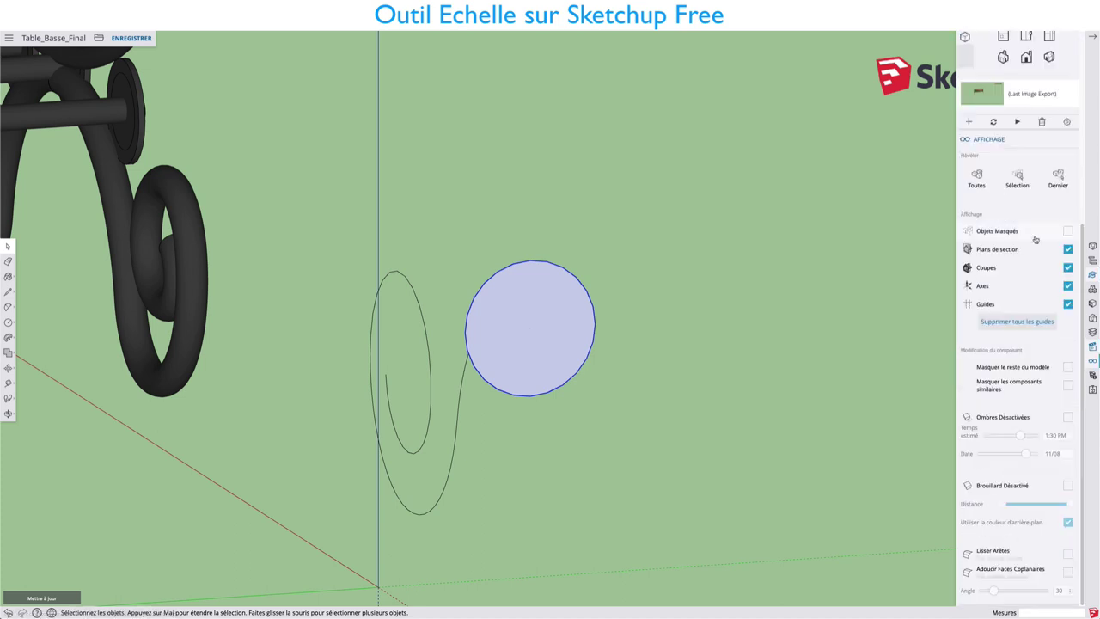
pyautogui.rightClick(540, 263)
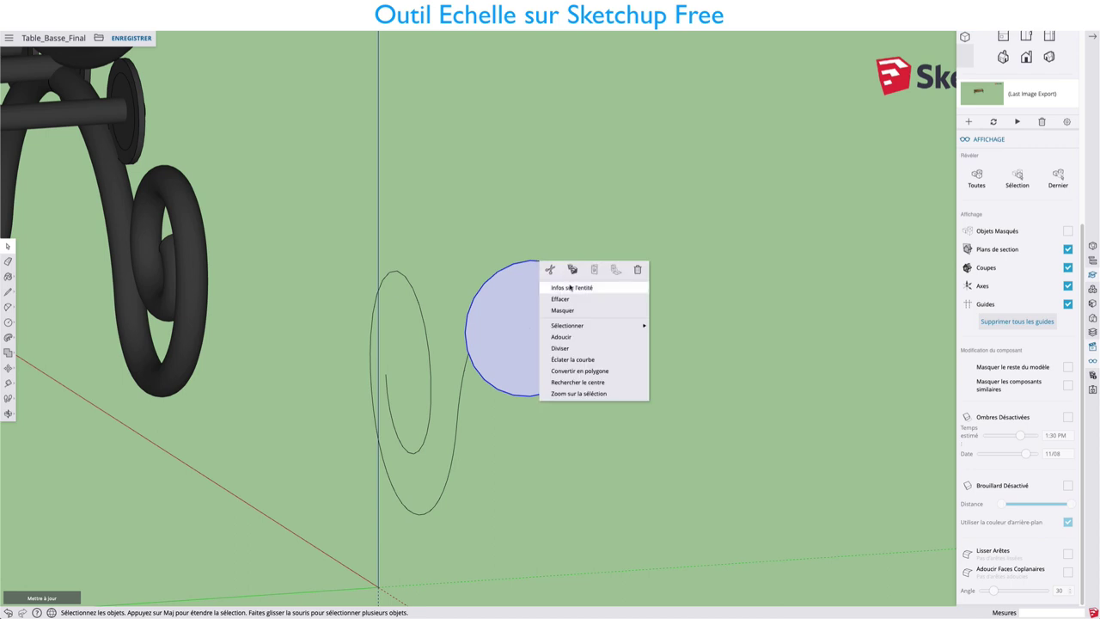
pyautogui.click(572, 287)
# - Raise the circle's segment count to 48
pyautogui.click(988, 105)
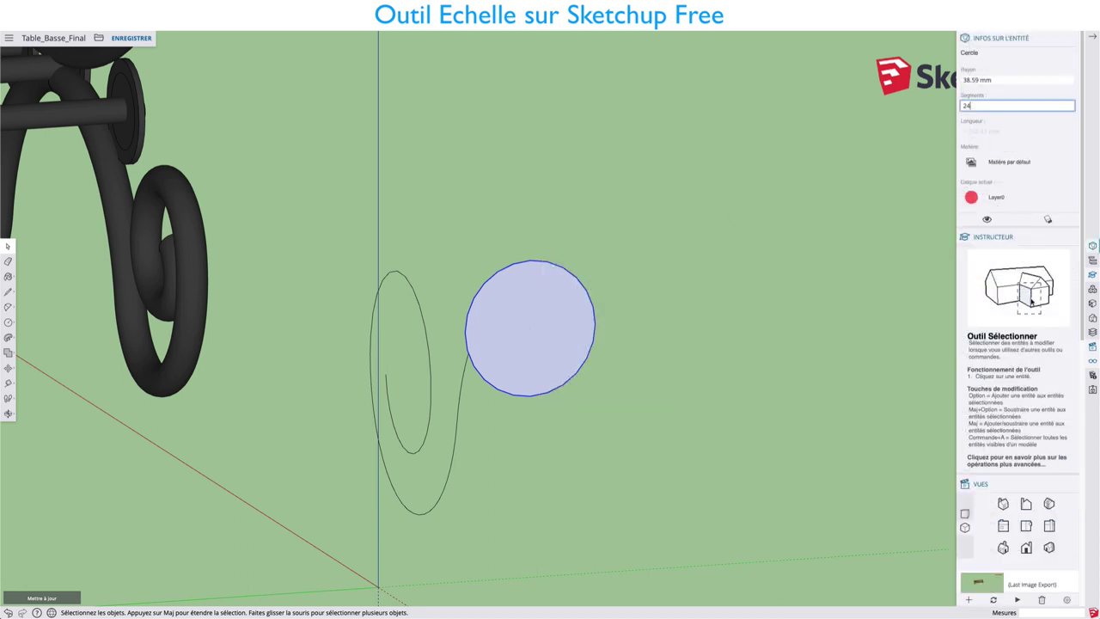
pyautogui.write('48')
pyautogui.press('Return')
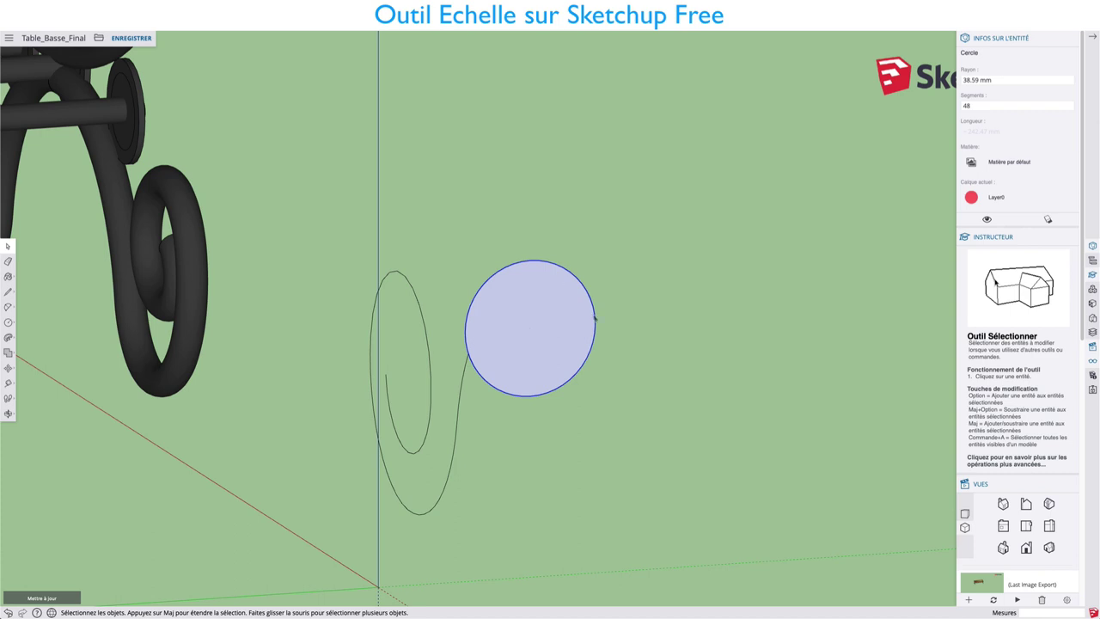
# - Scale the circle about its centre to 0.95 and view the spiral from above
pyautogui.press('s')
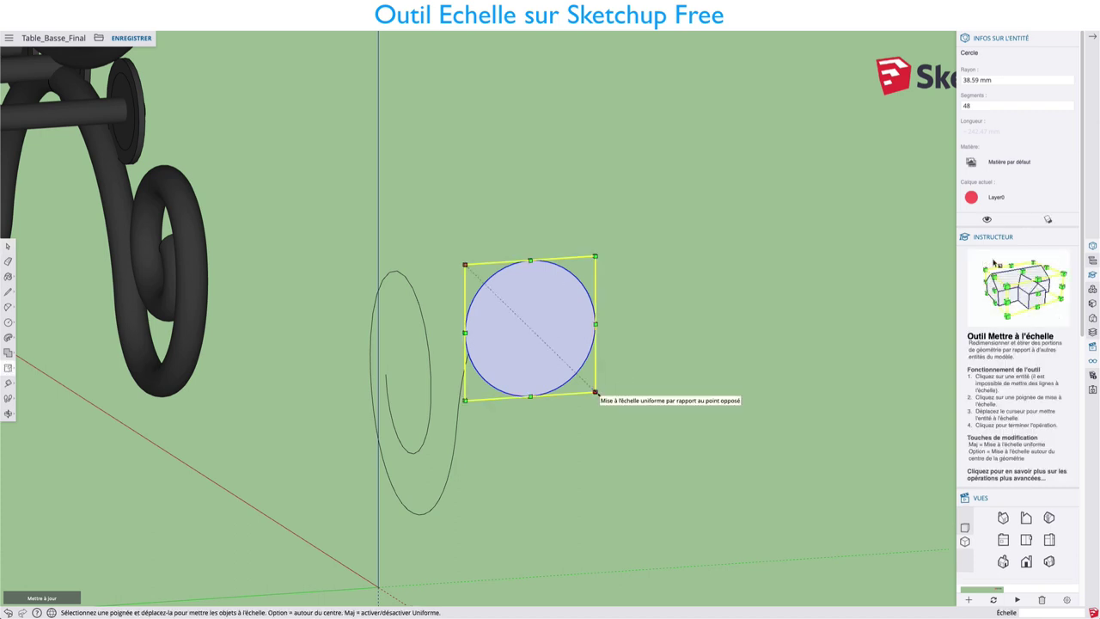
pyautogui.press('alt')
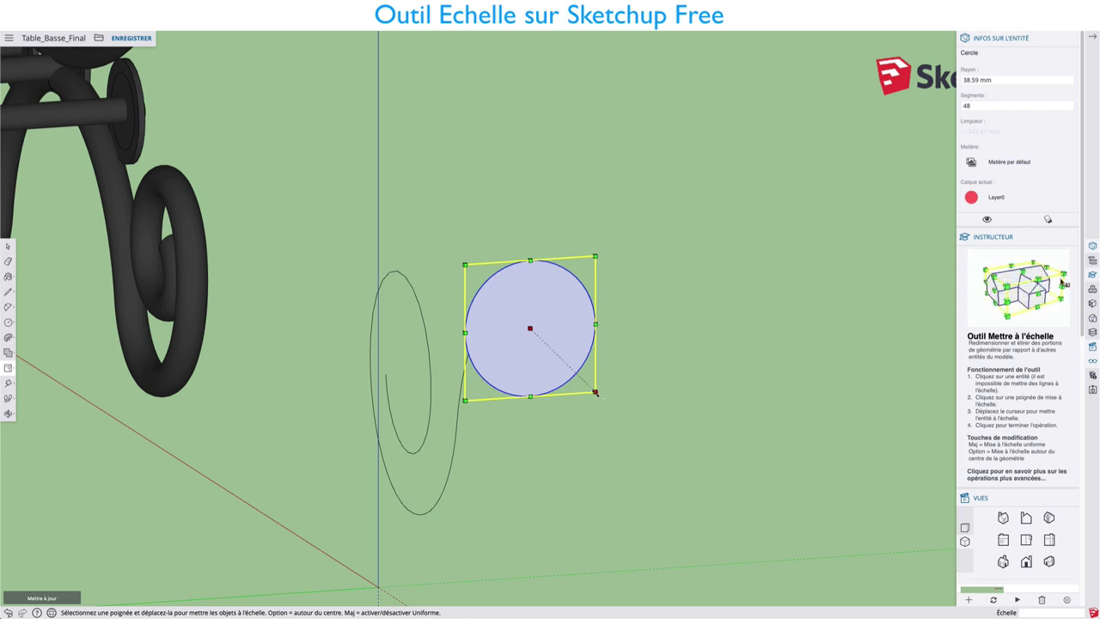
pyautogui.moveTo(595, 392); pyautogui.dragTo(547, 333)
pyautogui.moveTo(541, 401)
pyautogui.mouseDown(button='middle')
pyautogui.moveTo(710, 405)
pyautogui.moveTo(765, 424)
pyautogui.moveTo(669, 463)
pyautogui.mouseUp(button='middle')
# - Sweep the circle with Follow Me along the spiral curve and its straight end segment
pyautogui.press('space')
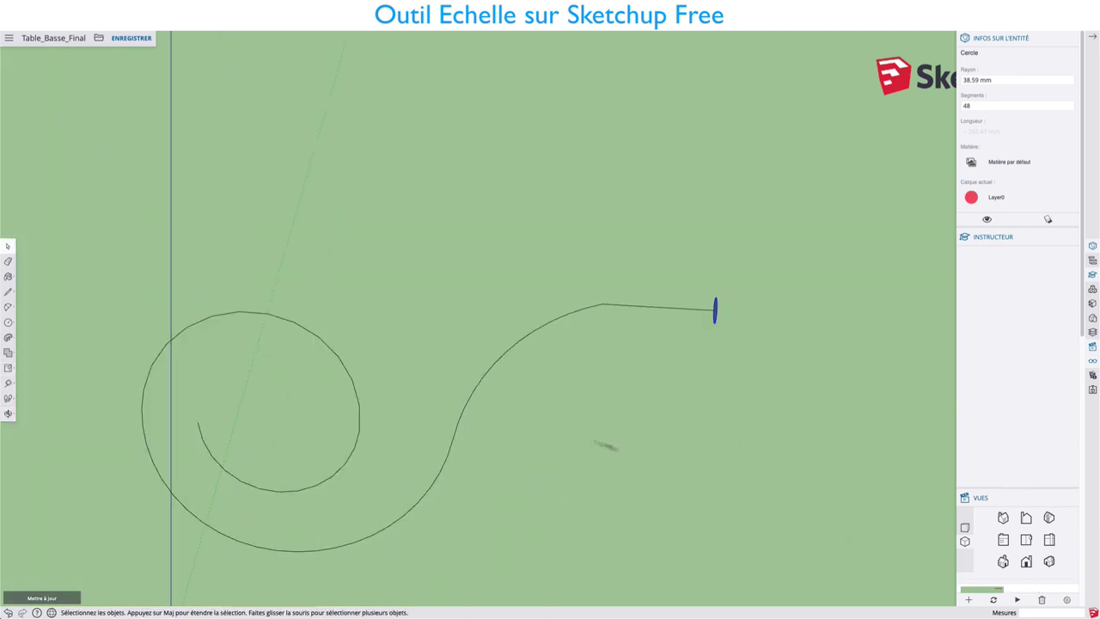
pyautogui.moveTo(99, 255)
pyautogui.mouseDown()
pyautogui.moveTo(461, 546)
pyautogui.moveTo(662, 558)
pyautogui.mouseUp()
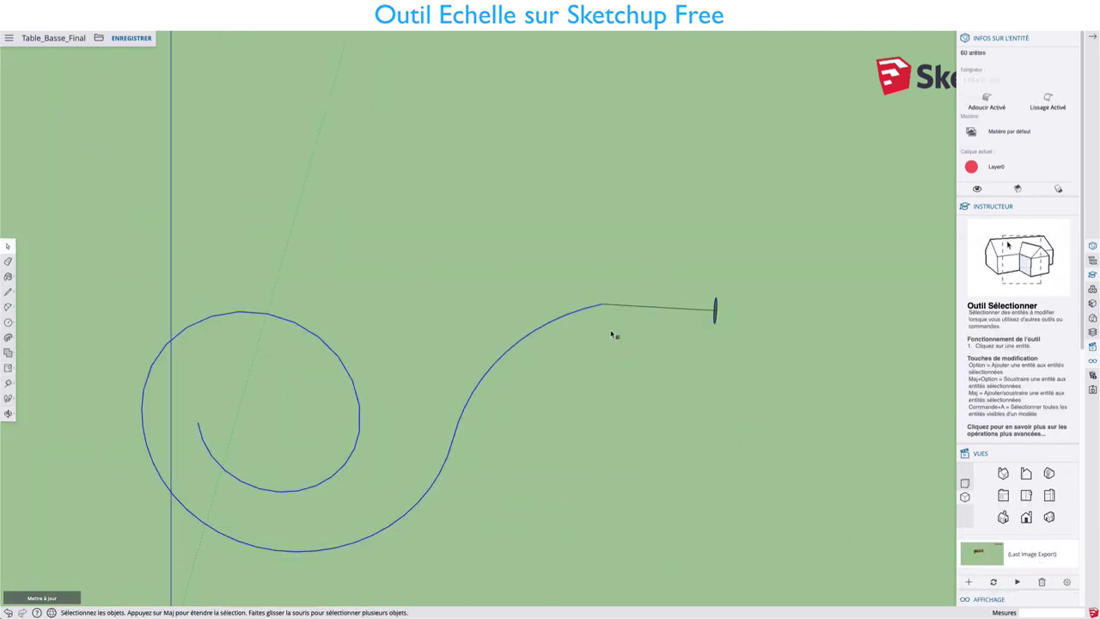
pyautogui.keyDown('shift'); pyautogui.click(646, 306); pyautogui.keyUp('shift')
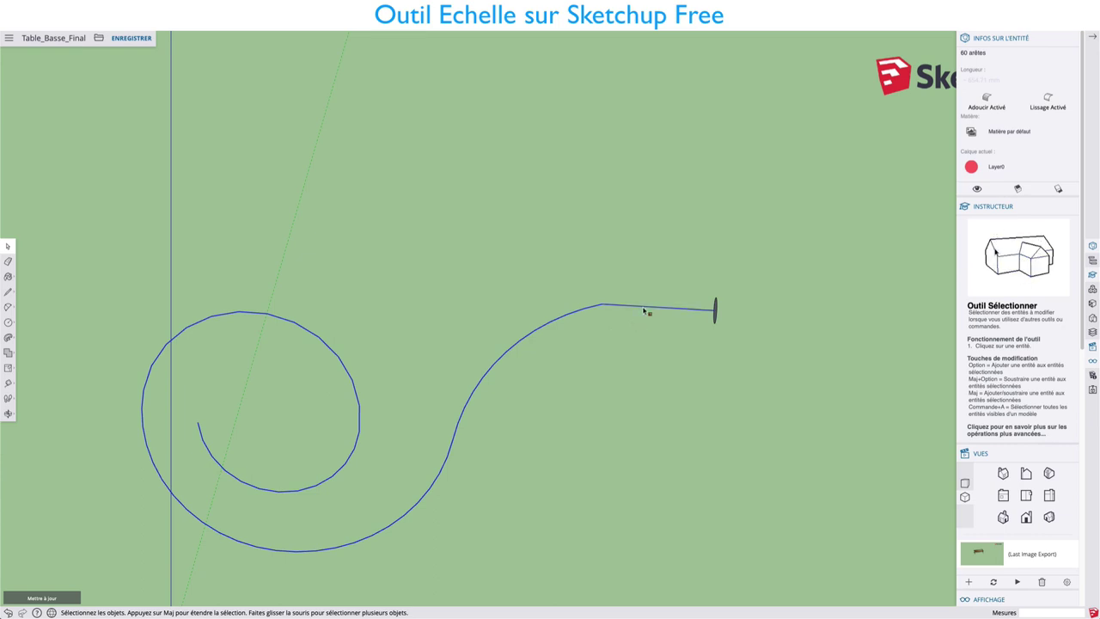
pyautogui.moveTo(669, 349)
pyautogui.mouseDown(button='middle')
pyautogui.moveTo(748, 360)
pyautogui.moveTo(749, 343)
pyautogui.moveTo(744, 352)
pyautogui.mouseUp(button='middle')
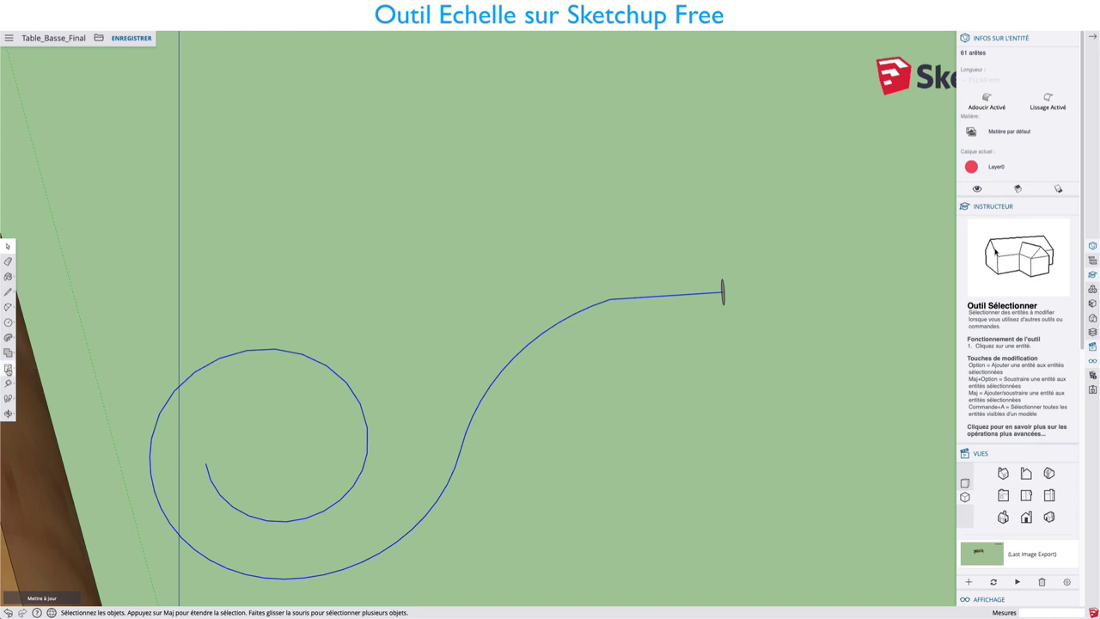
pyautogui.click(7, 369)
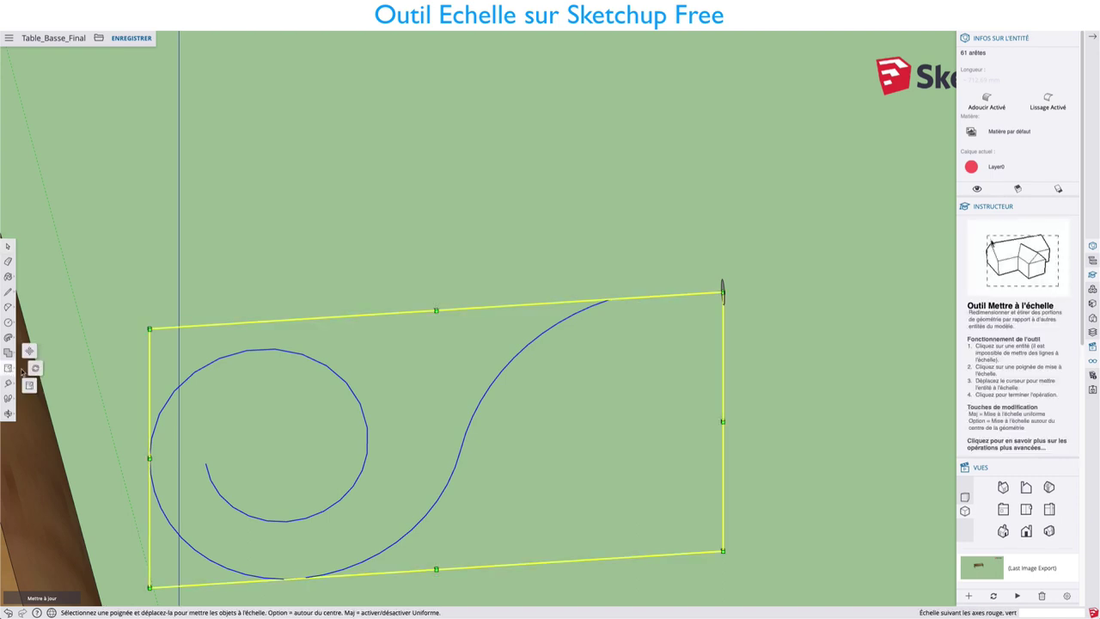
pyautogui.click(8, 338)
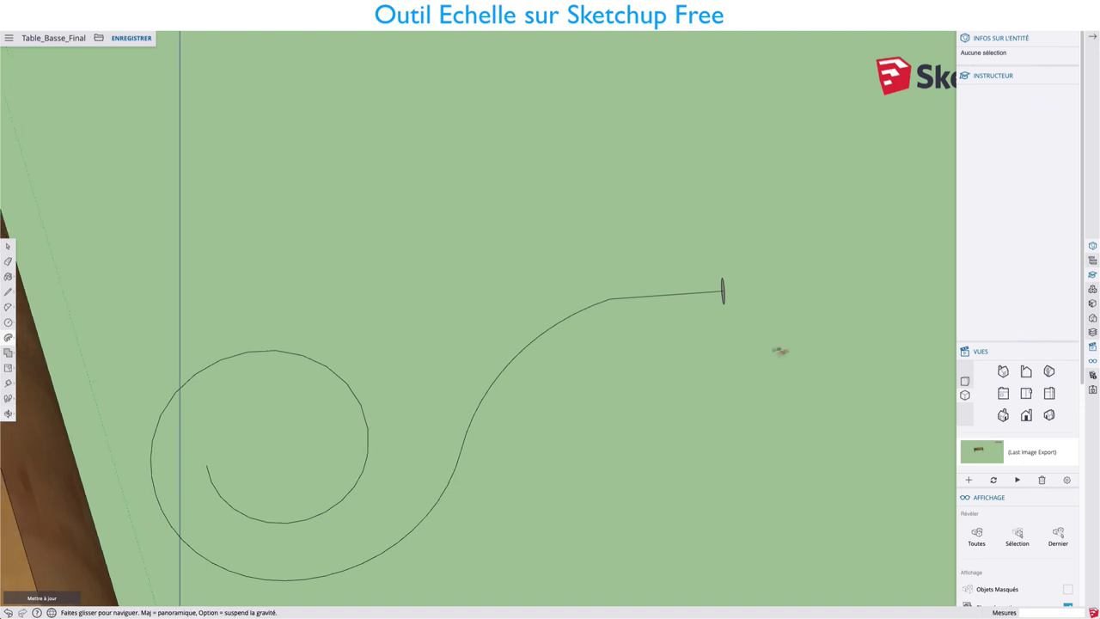
pyautogui.scroll(5, 778, 349)
pyautogui.click(712, 266)
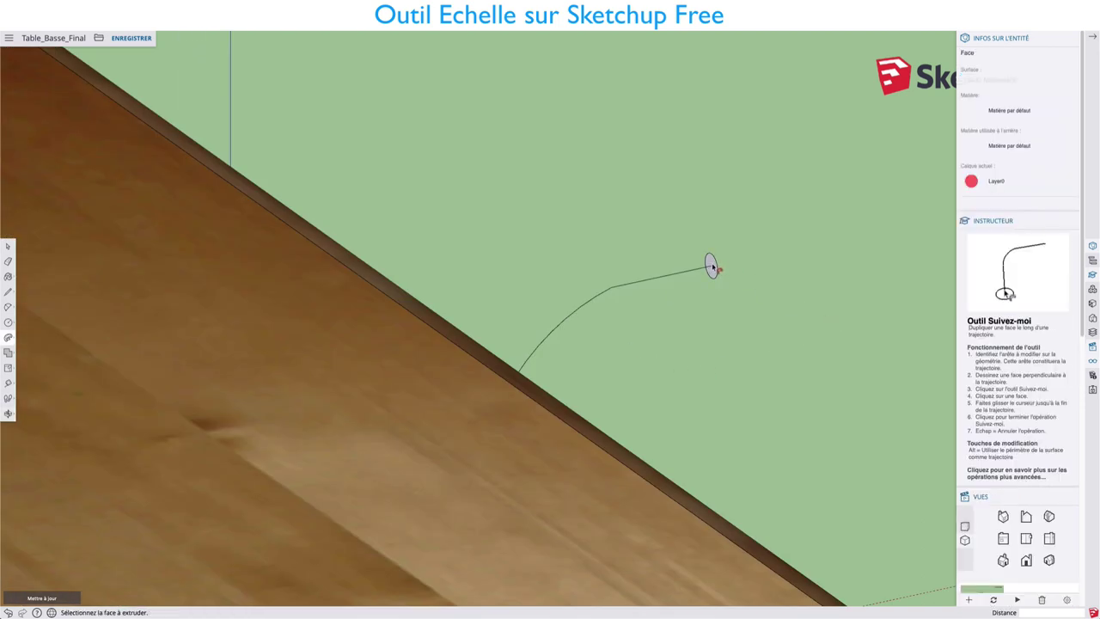
pyautogui.click(713, 267)
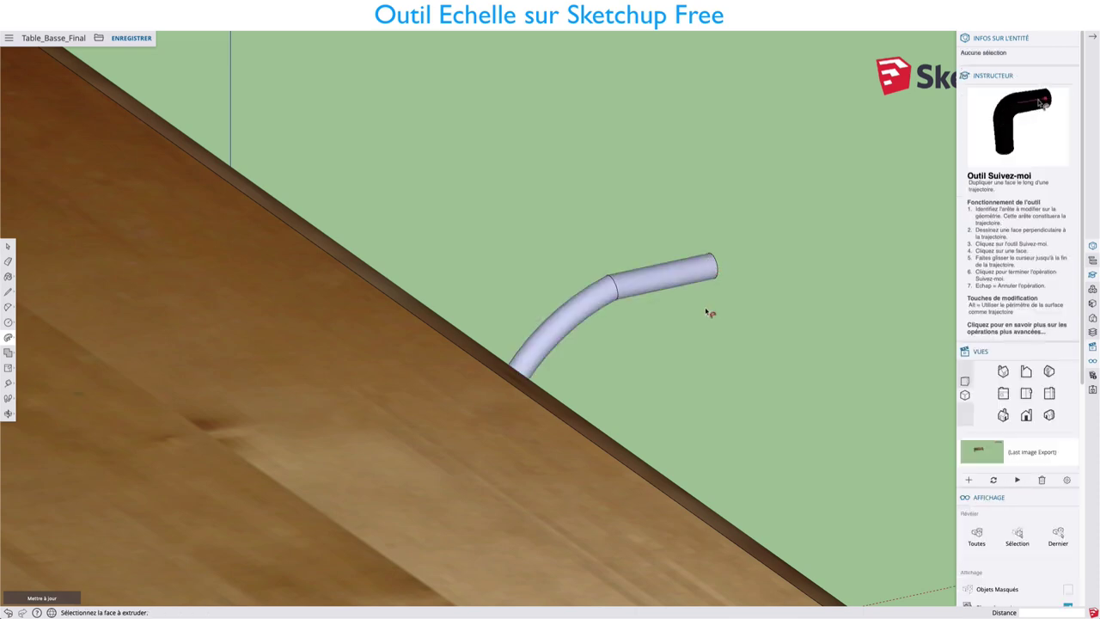
pyautogui.scroll(-3, 711, 317)
pyautogui.moveTo(713, 318)
pyautogui.mouseDown(button='middle')
pyautogui.moveTo(731, 312)
pyautogui.moveTo(528, 322)
pyautogui.moveTo(459, 273)
pyautogui.moveTo(450, 278)
pyautogui.mouseUp(button='middle')
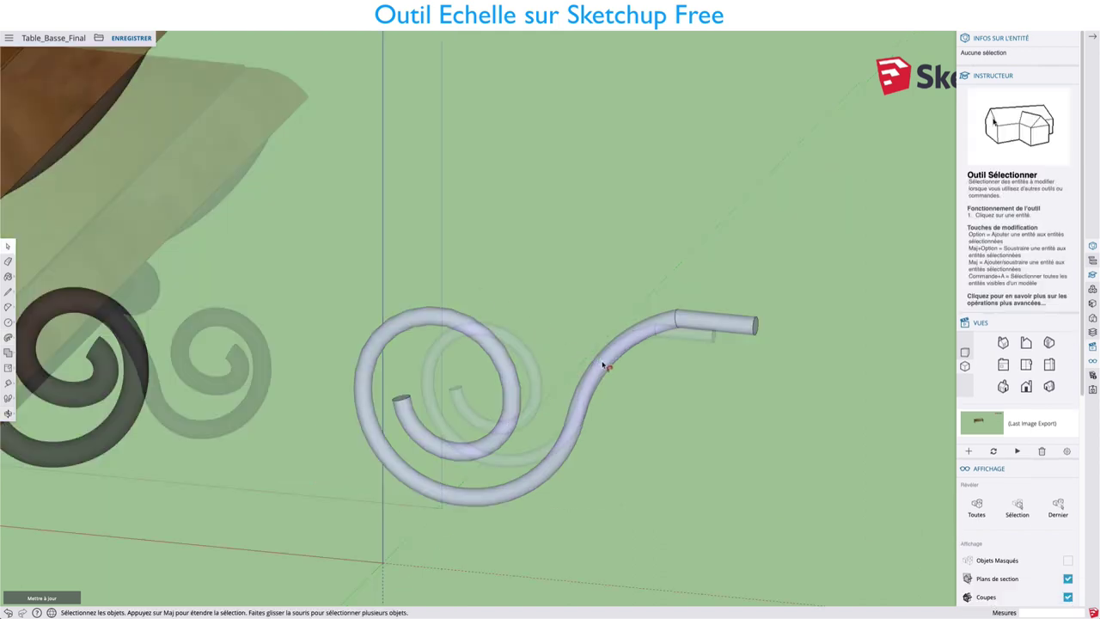
pyautogui.scroll(2, 606, 365)
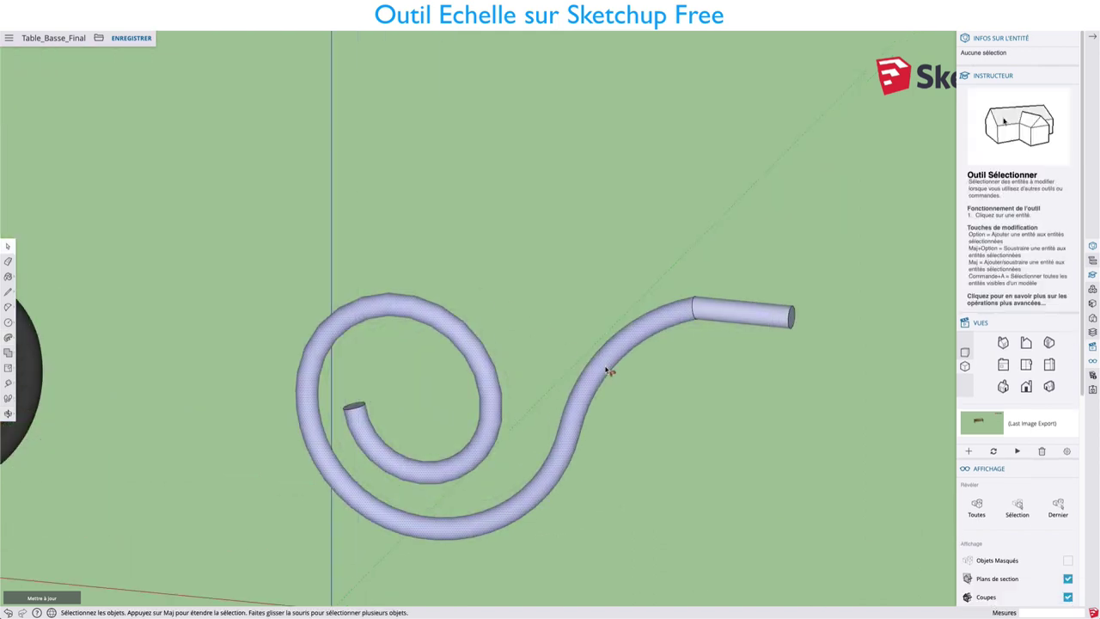
# - Select the entire spiral pipe and reverse its faces
pyautogui.tripleClick(606, 372)
pyautogui.rightClick(606, 372)
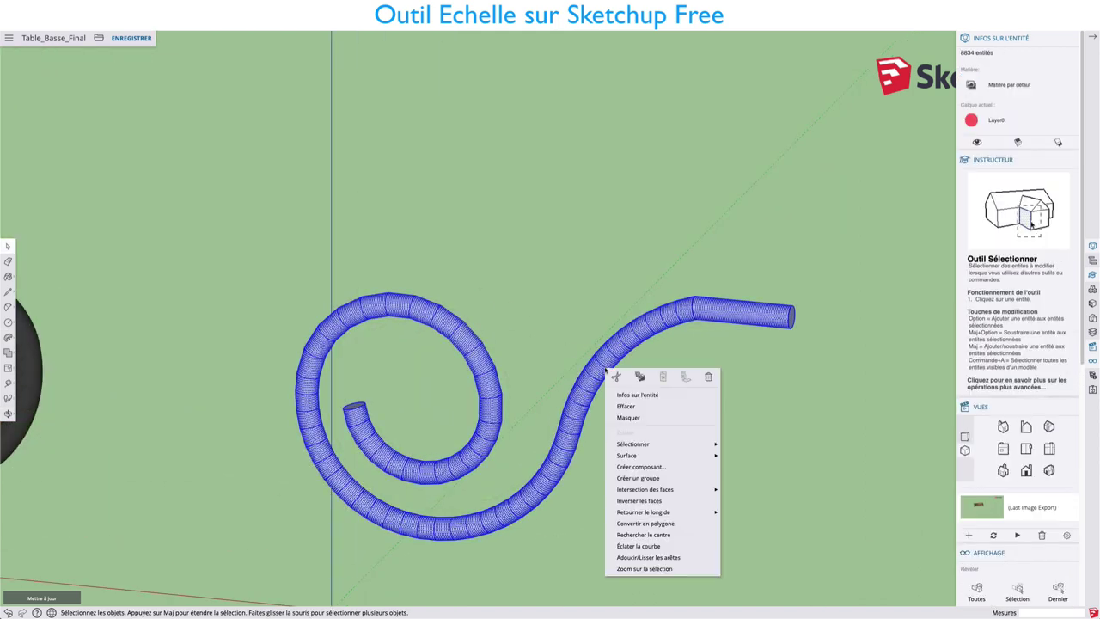
pyautogui.click(638, 500)
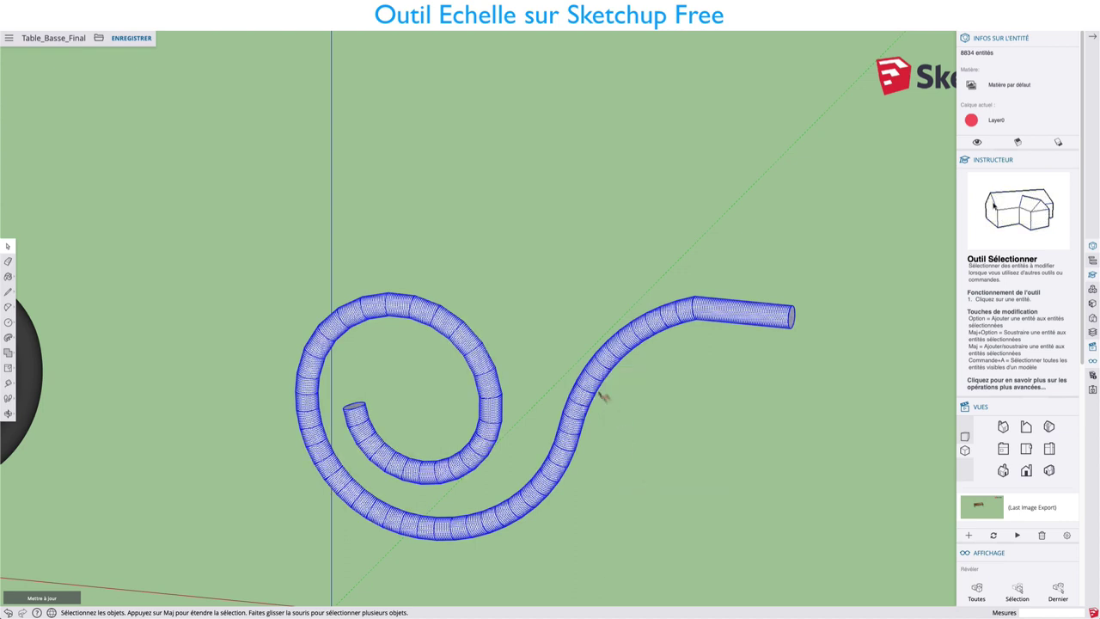
# - Paint the spiral pipe with the black material
pyautogui.press('b')
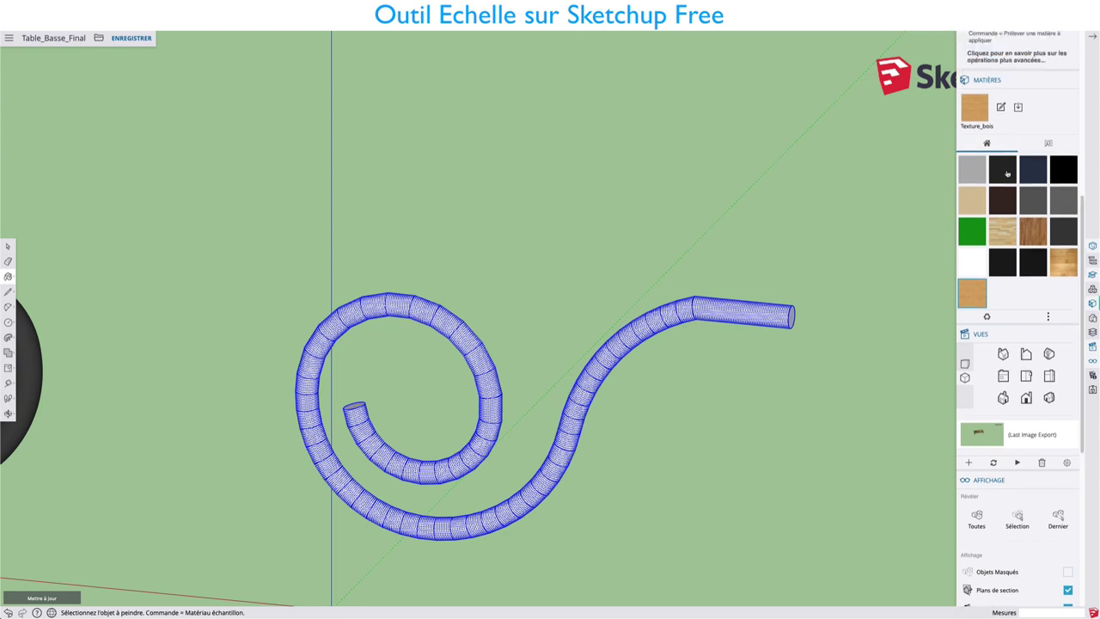
pyautogui.click(1005, 258)
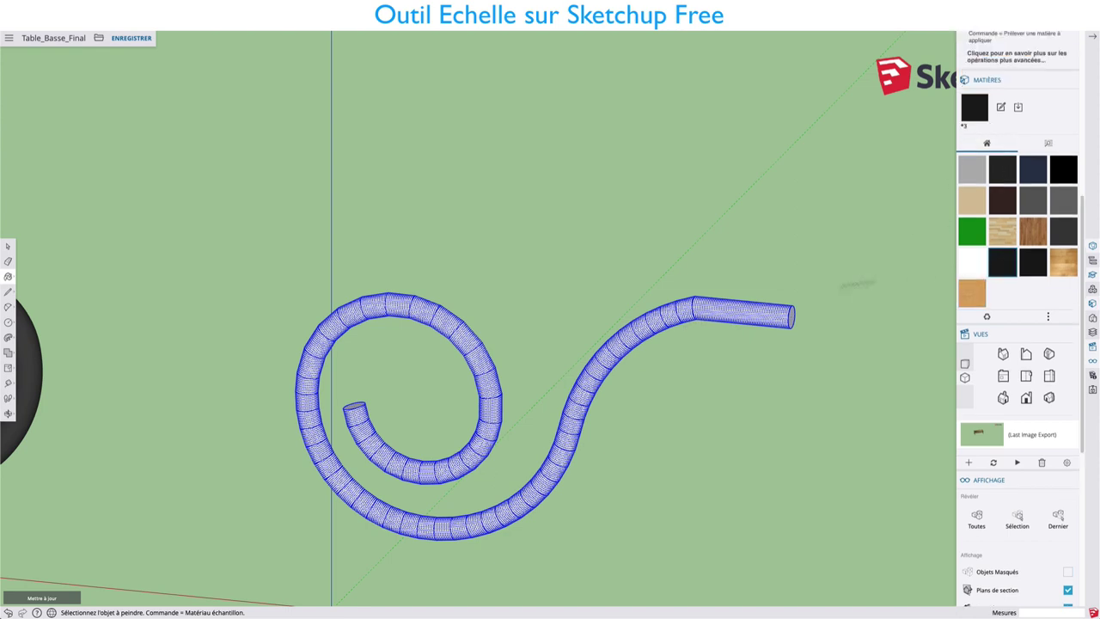
pyautogui.click(696, 304)
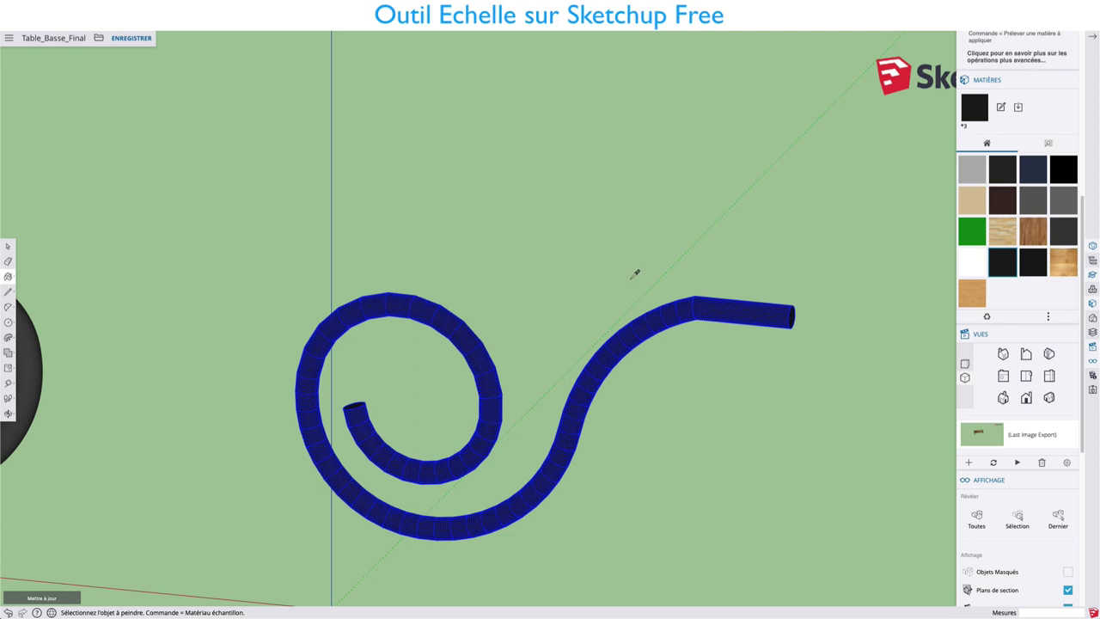
pyautogui.press('space')
pyautogui.click(645, 366)
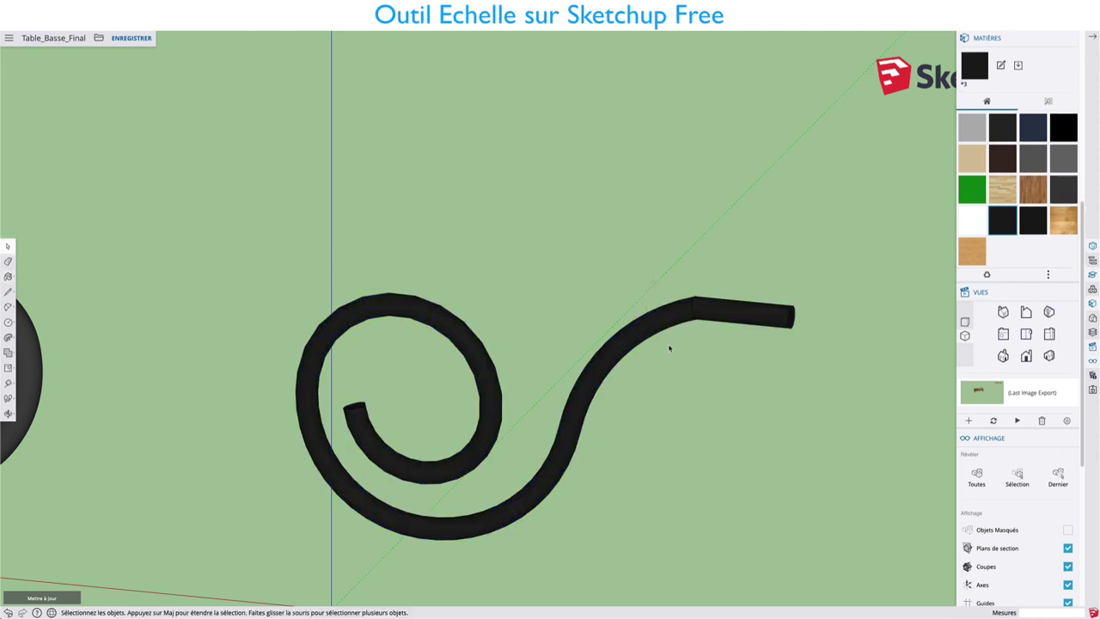
# - Move the pipe's straight end face back to shorten the bar
pyautogui.moveTo(820, 394)
pyautogui.mouseDown(button='middle')
pyautogui.moveTo(624, 403)
pyautogui.moveTo(806, 380)
pyautogui.mouseUp(button='middle')
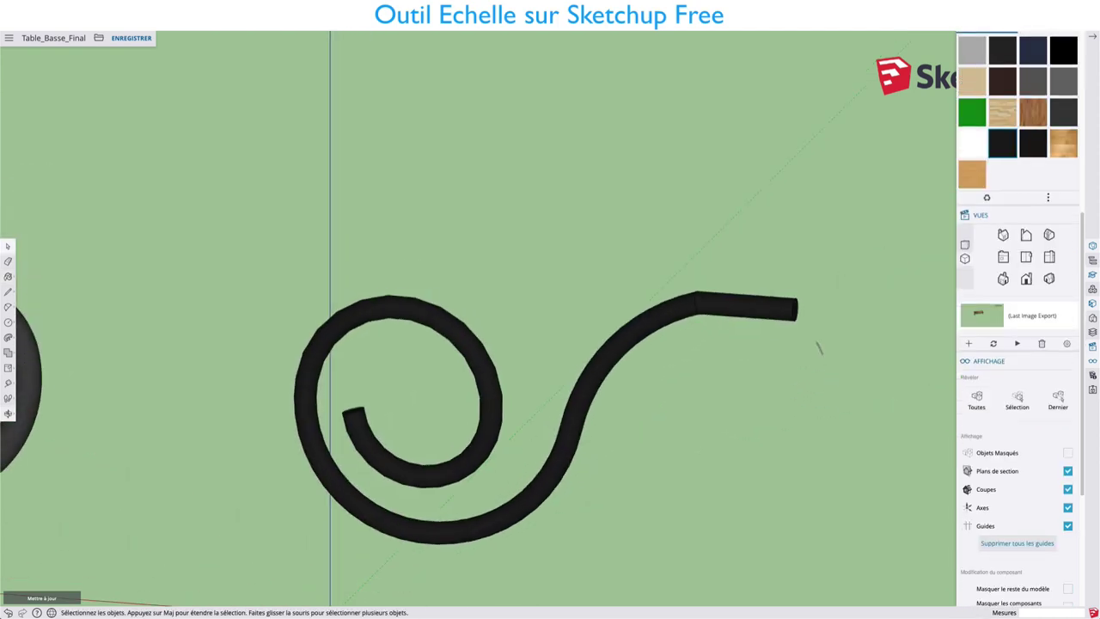
pyautogui.moveTo(820, 275)
pyautogui.mouseDown(button='middle')
pyautogui.moveTo(649, 316)
pyautogui.moveTo(688, 343)
pyautogui.mouseUp(button='middle')
pyautogui.scroll(2, 714, 359)
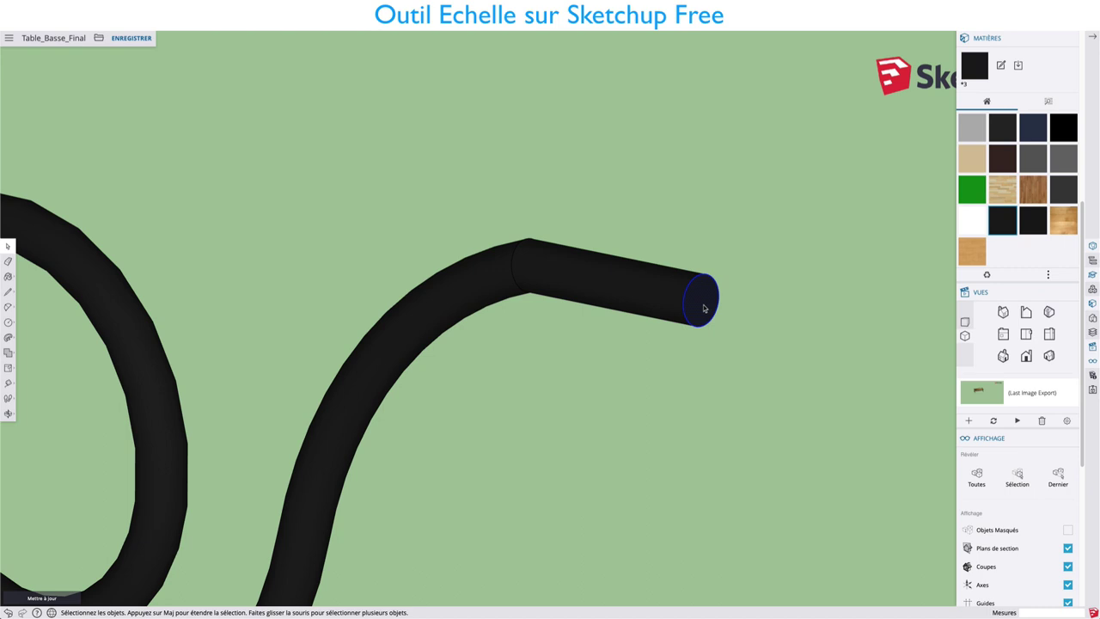
pyautogui.press('m')
pyautogui.click(702, 299)
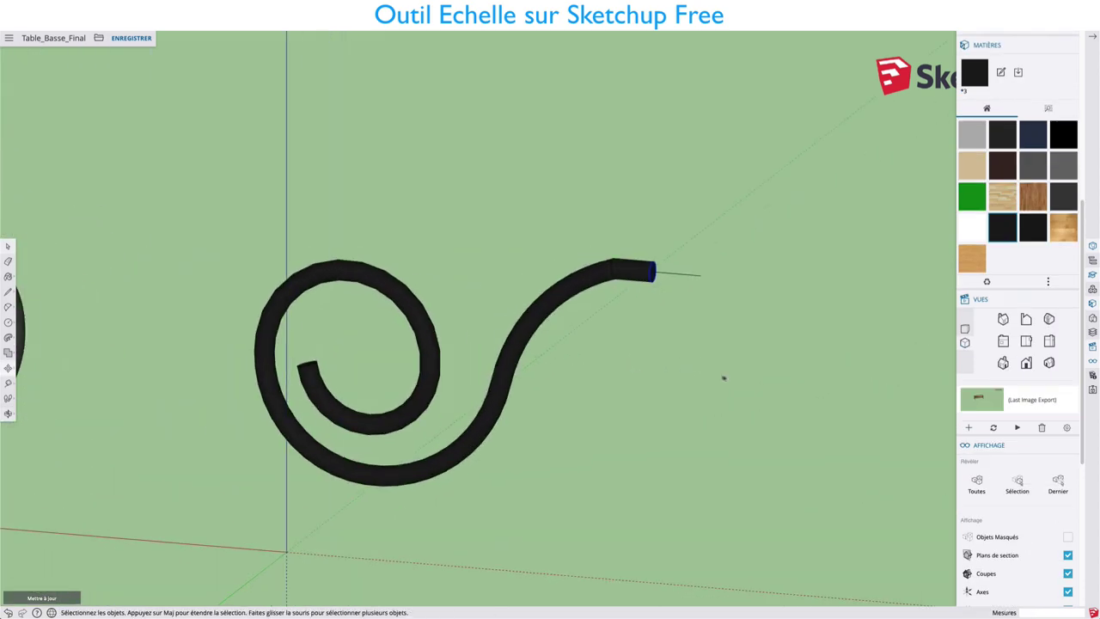
# - Make the black spiral pipe a single group and close the side panel
pyautogui.tripleClick(578, 289)
pyautogui.rightClick(576, 288)
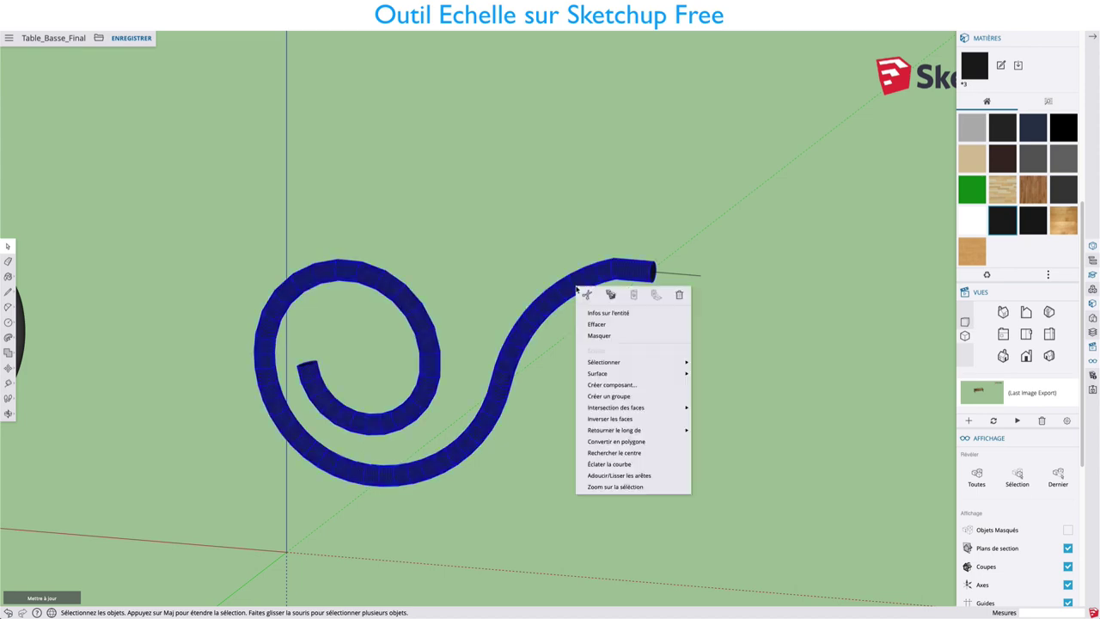
pyautogui.click(602, 395)
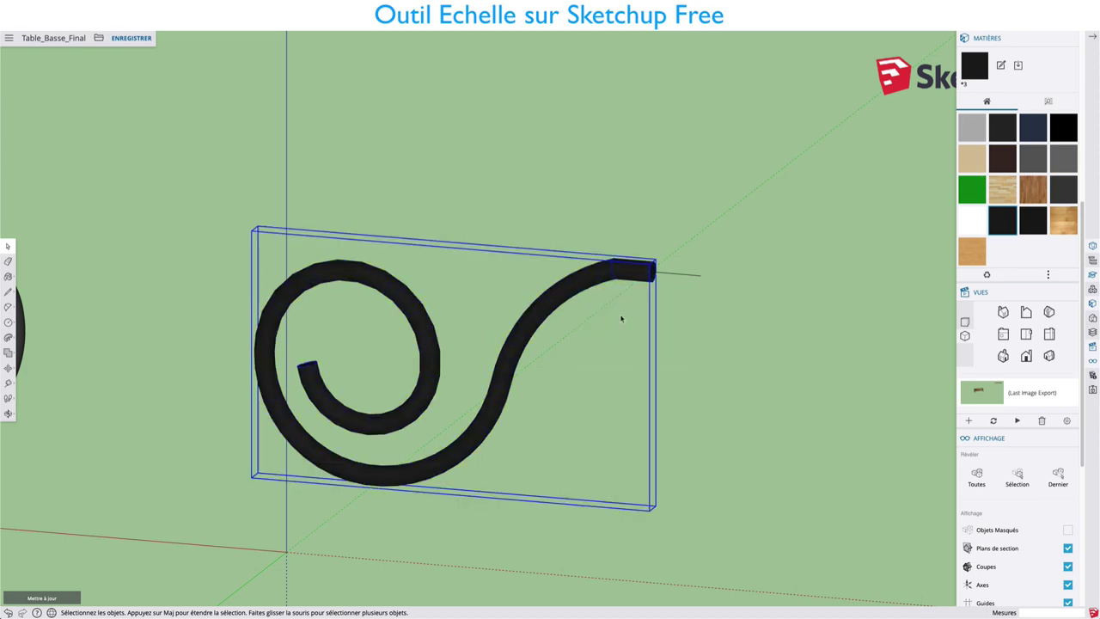
pyautogui.keyDown('shift'); pyautogui.moveTo(634, 330); pyautogui.dragTo(653, 368, button='middle'); pyautogui.keyUp('shift')
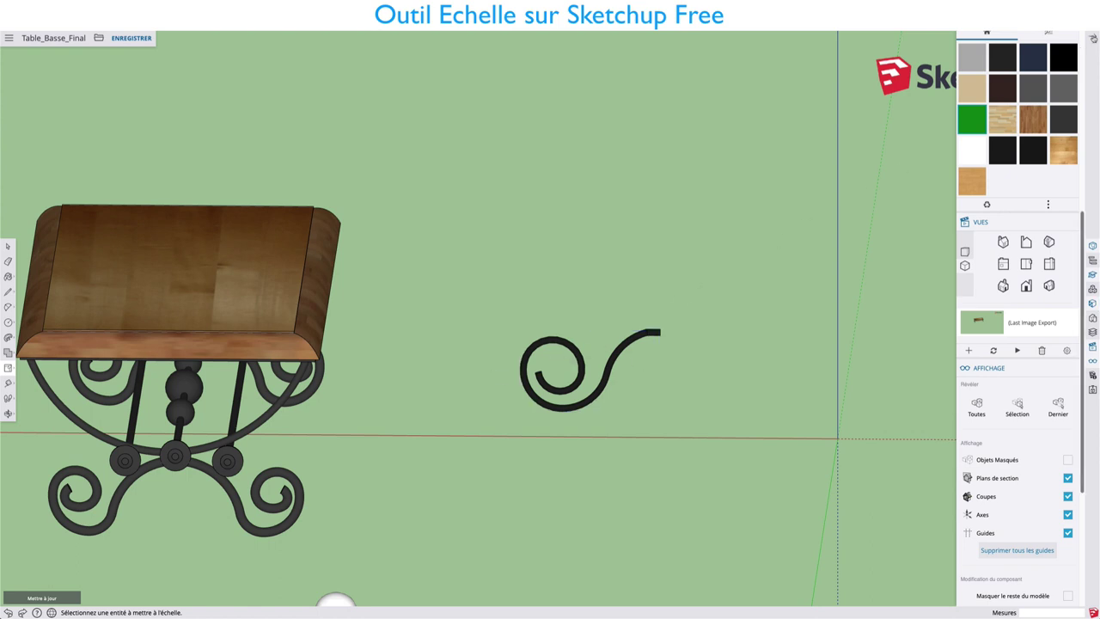
pyautogui.click(1093, 37)
pyautogui.keyDown('shift'); pyautogui.moveTo(741, 311); pyautogui.dragTo(663, 266, button='middle'); pyautogui.keyUp('shift')
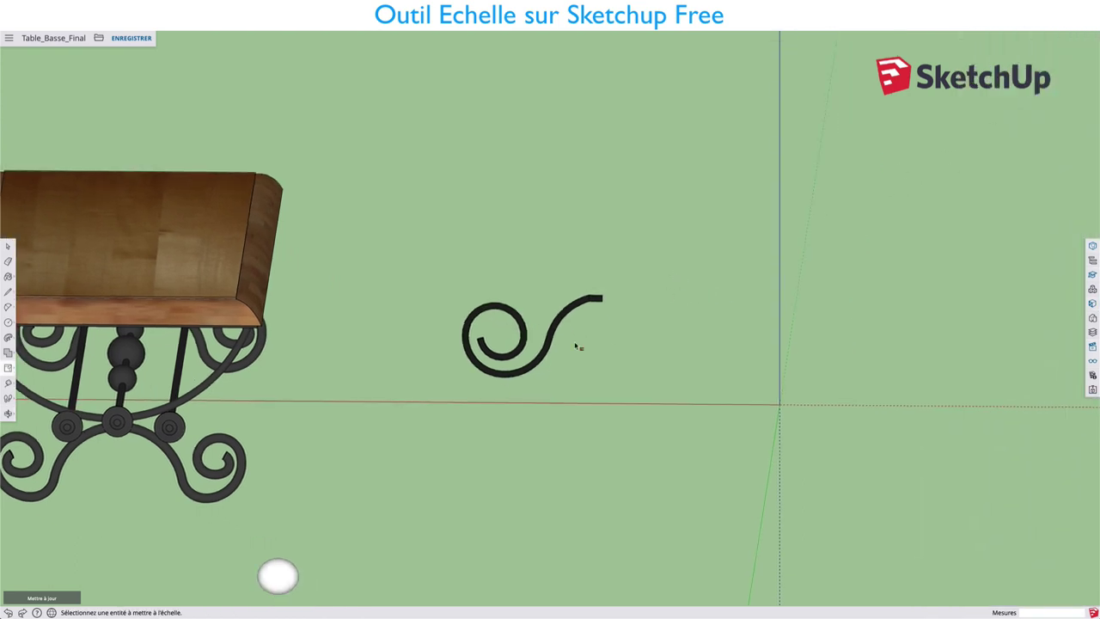
# - Move the spiral group next to the wooden table
pyautogui.click(556, 341)
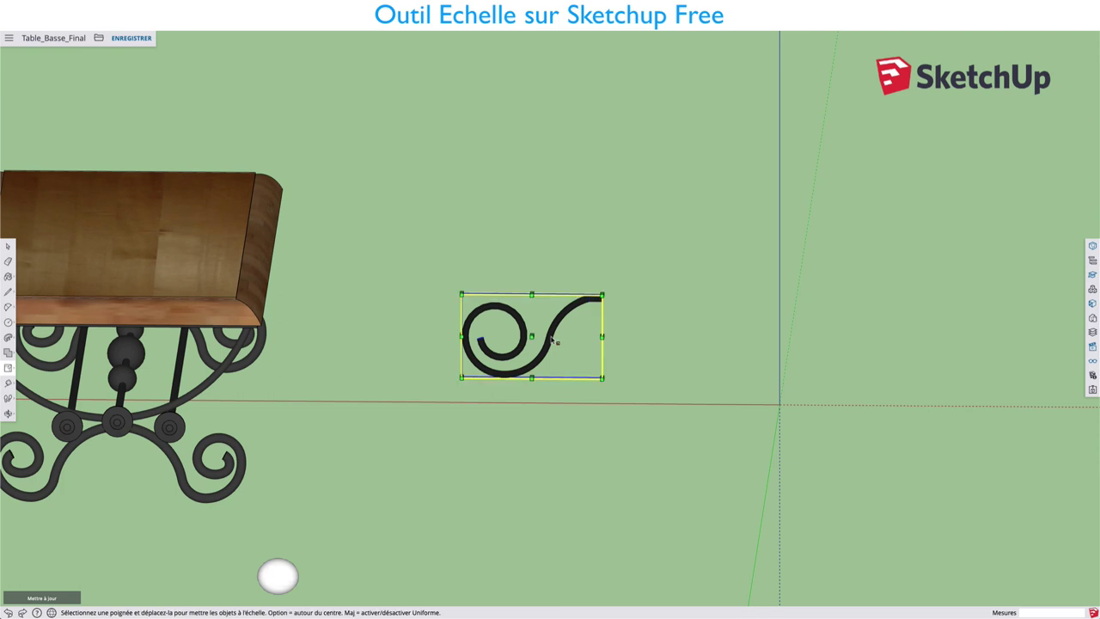
pyautogui.press('m')
pyautogui.click(552, 341)
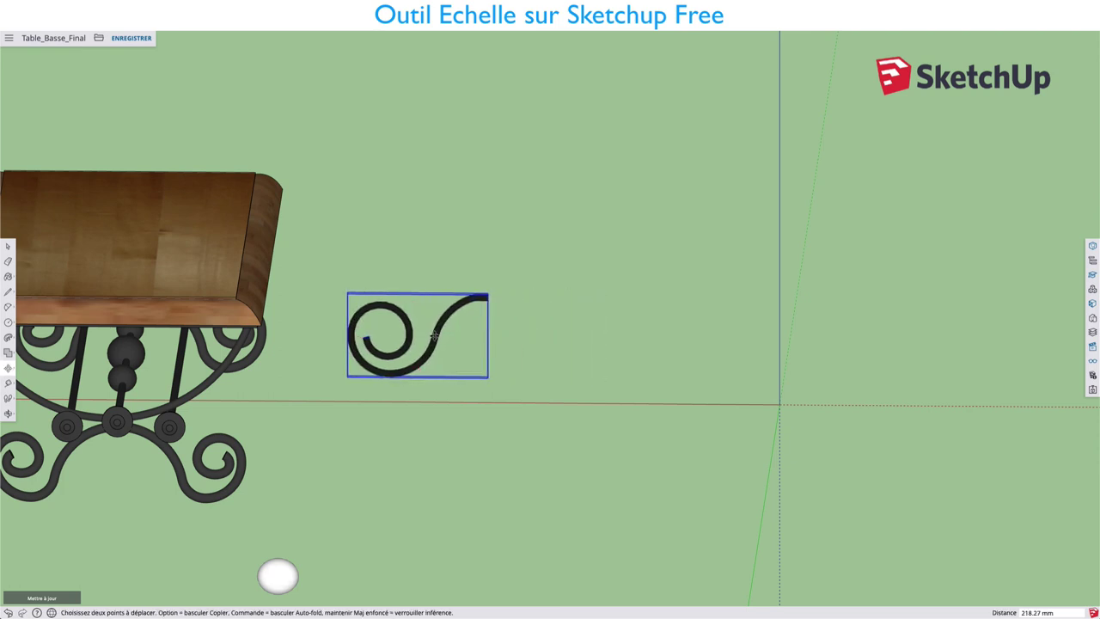
pyautogui.moveTo(436, 330); pyautogui.dragTo(490, 344, button='middle')
pyautogui.scroll(3, 319, 324)
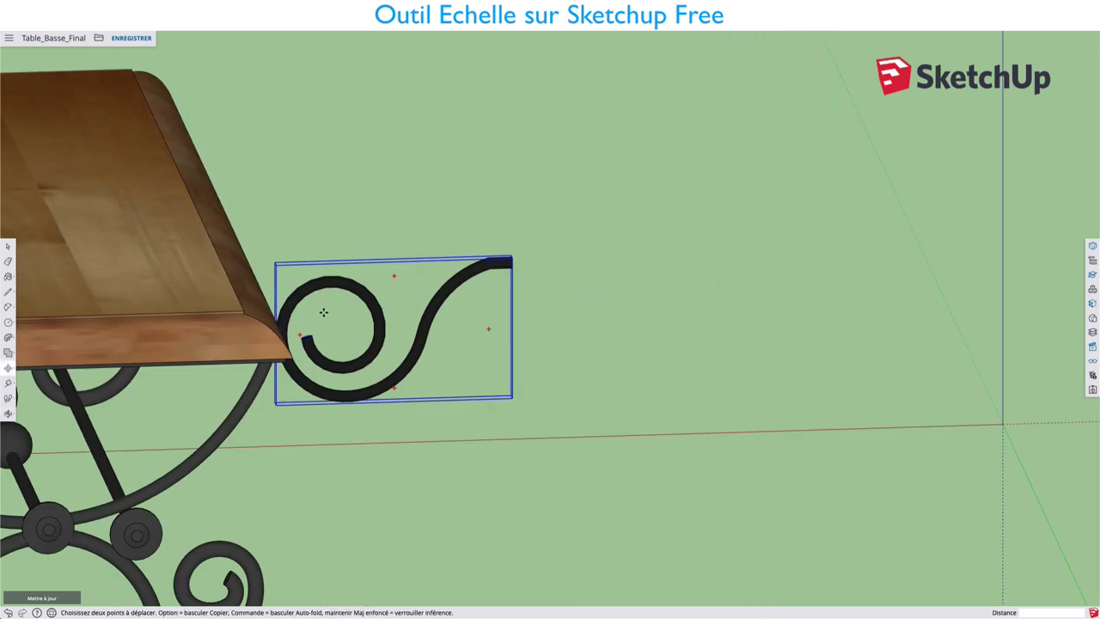
pyautogui.scroll(3, 321, 312)
pyautogui.scroll(-2, 429, 326)
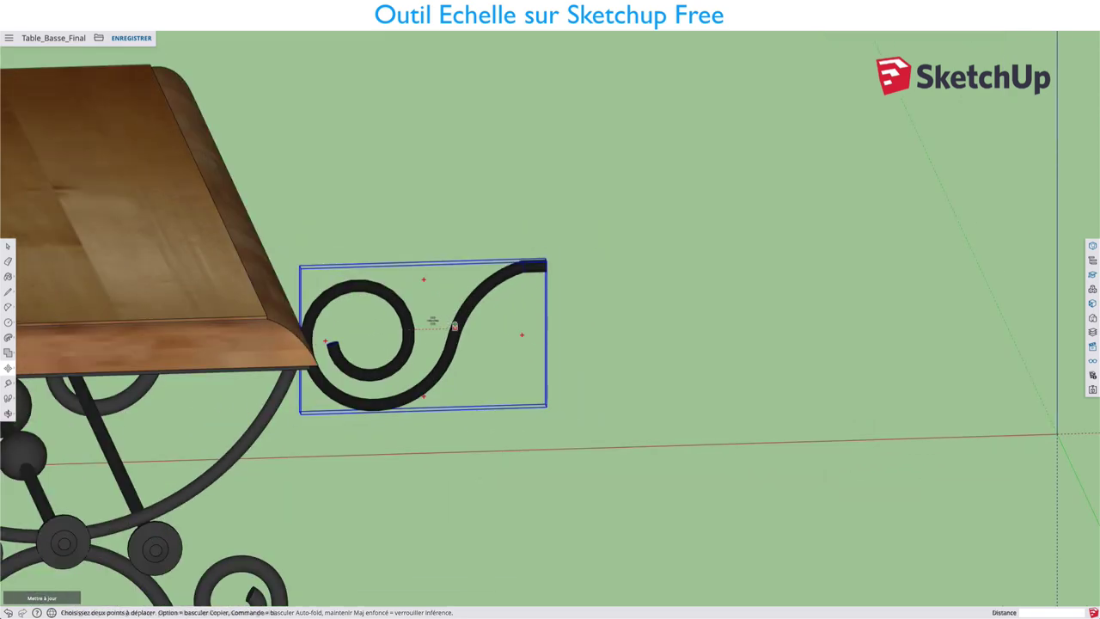
pyautogui.keyDown('shift'); pyautogui.moveTo(452, 319); pyautogui.dragTo(351, 329, button='middle'); pyautogui.keyUp('shift')
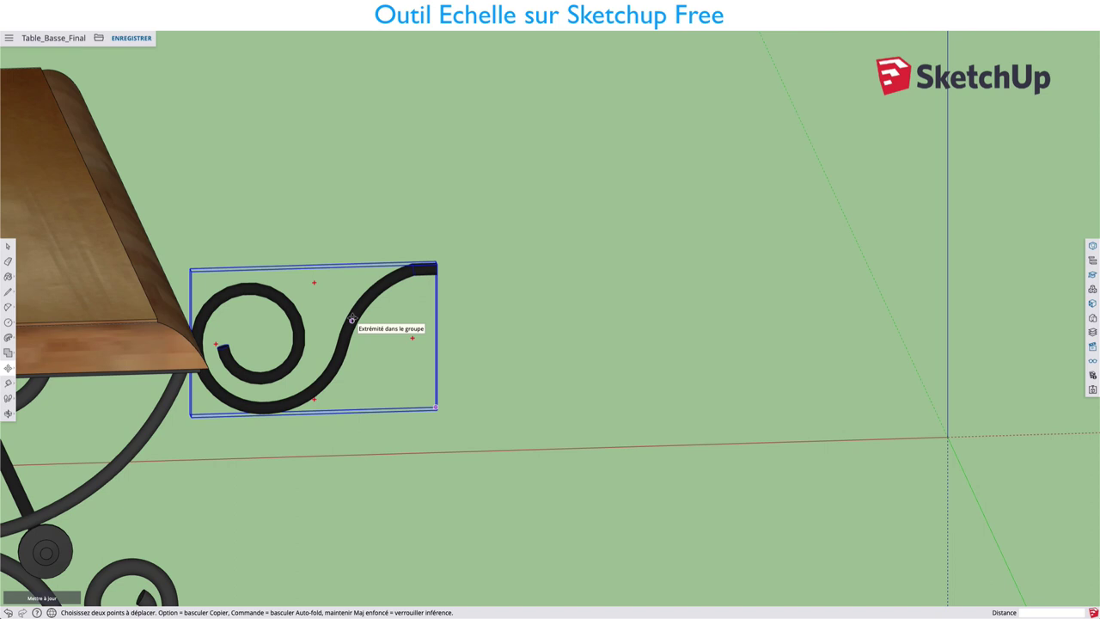
# - Copy the spiral scroll and place the copy to its right
pyautogui.press('alt')
pyautogui.click(355, 313)
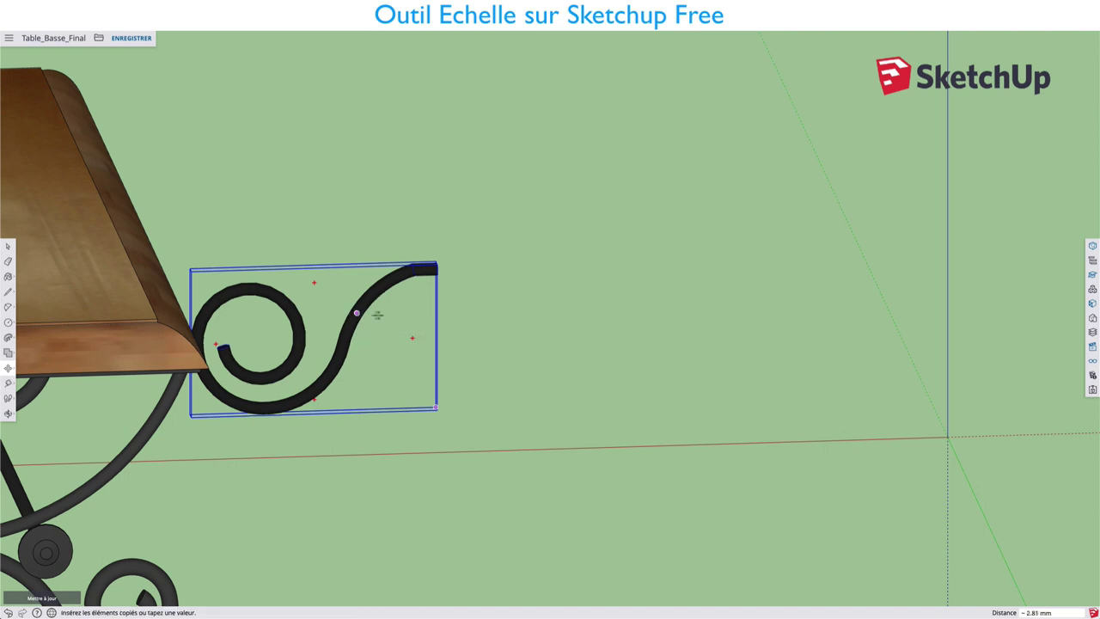
pyautogui.click(630, 306)
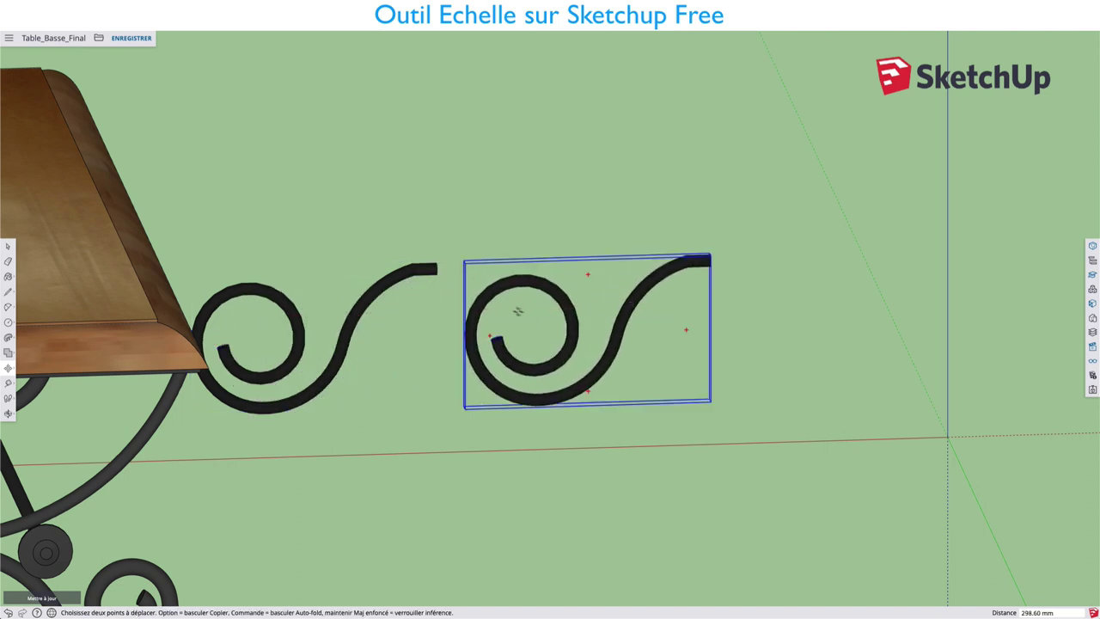
pyautogui.moveTo(518, 312)
pyautogui.mouseDown(button='middle')
pyautogui.moveTo(449, 335)
pyautogui.moveTo(479, 333)
pyautogui.mouseUp(button='middle')
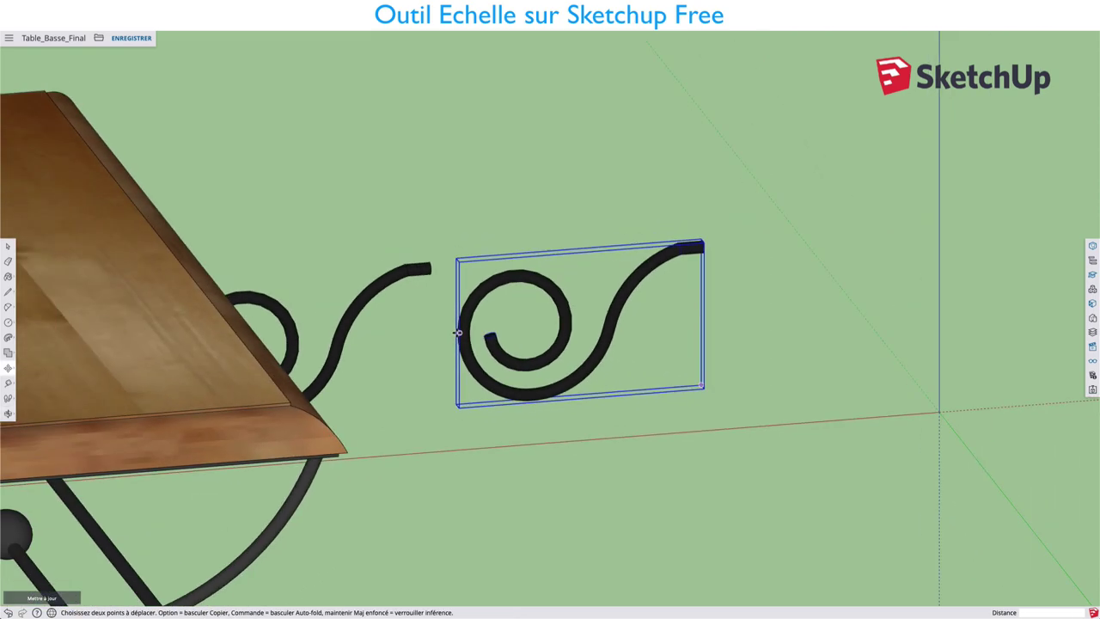
# - Mirror the scroll copy along the red axis with a scale of -1
pyautogui.press('s')
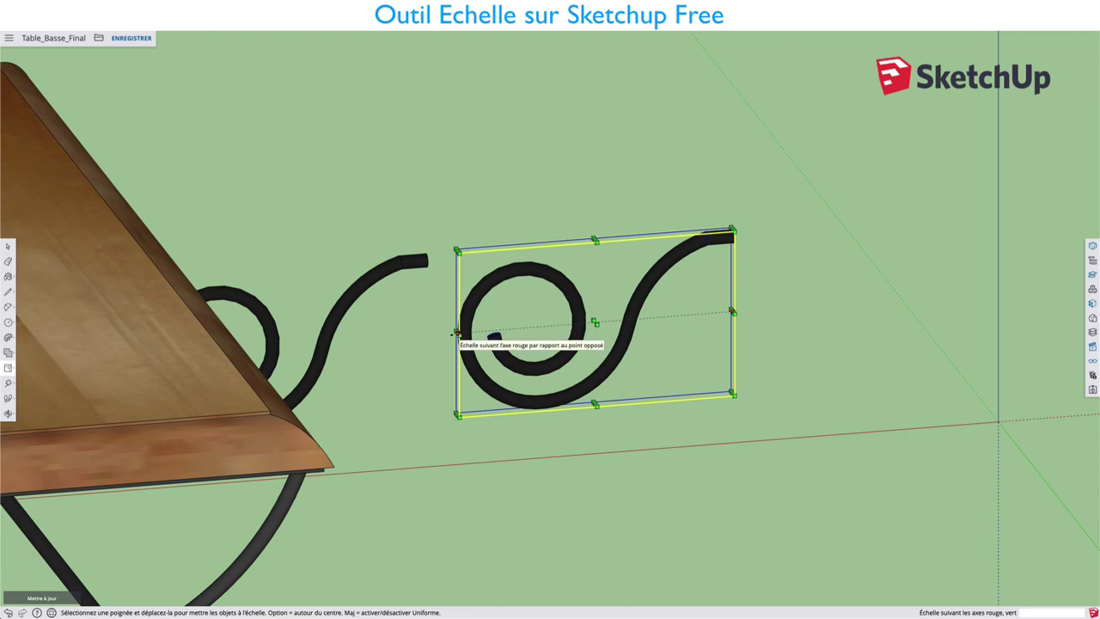
pyautogui.moveTo(455, 333); pyautogui.dragTo(984, 295)
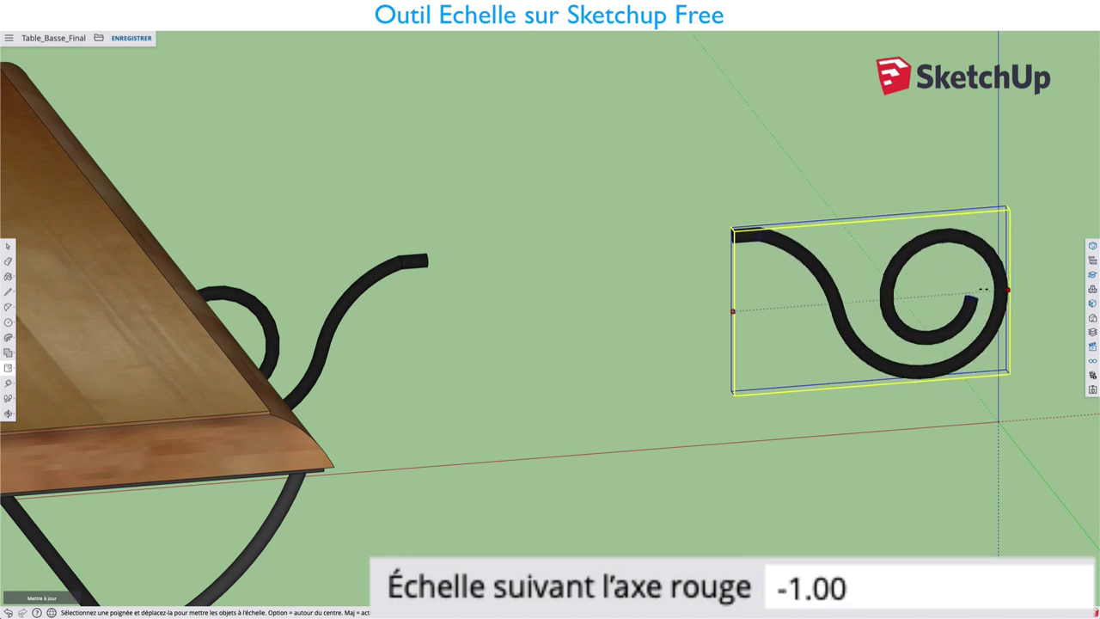
pyautogui.click(750, 249)
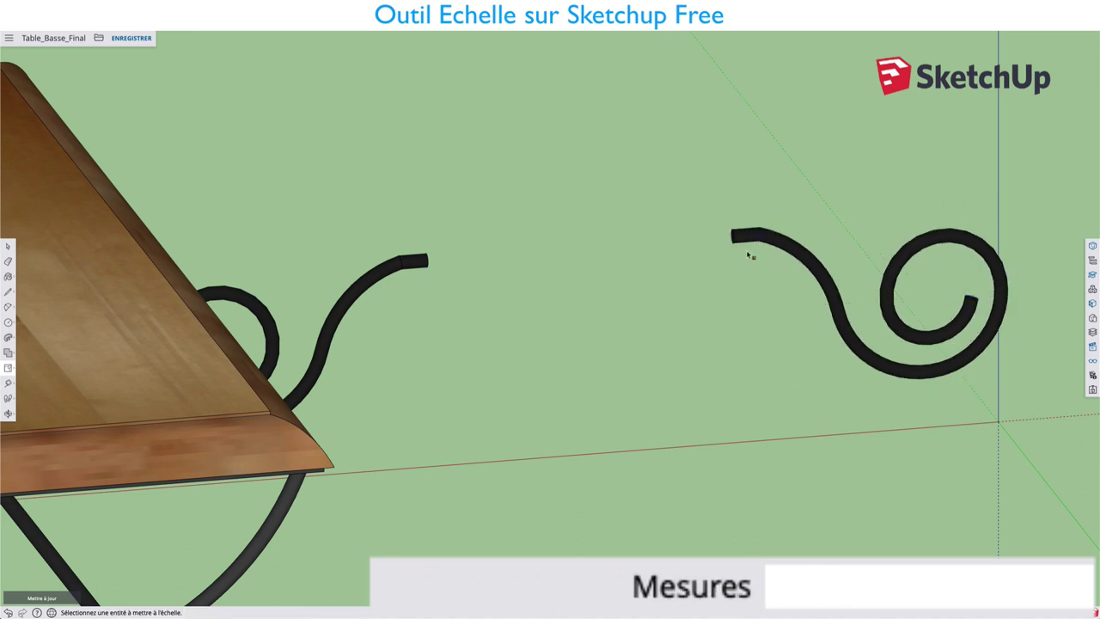
# - Move the mirrored scroll onto the curved bar's end to form a double curl
pyautogui.press('m')
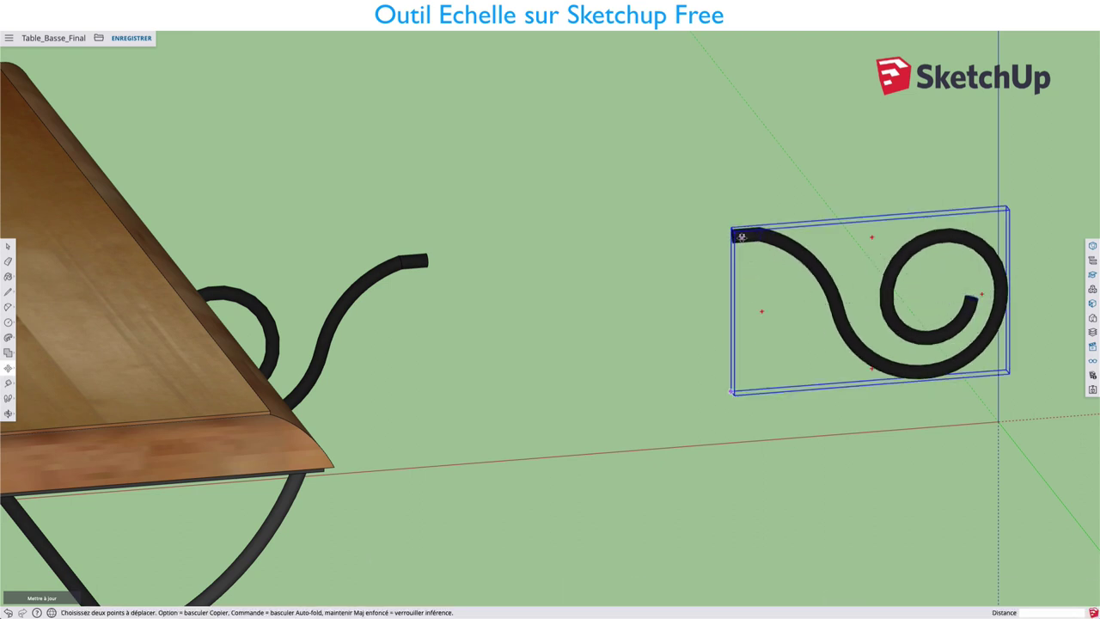
pyautogui.moveTo(735, 232); pyautogui.dragTo(431, 259)
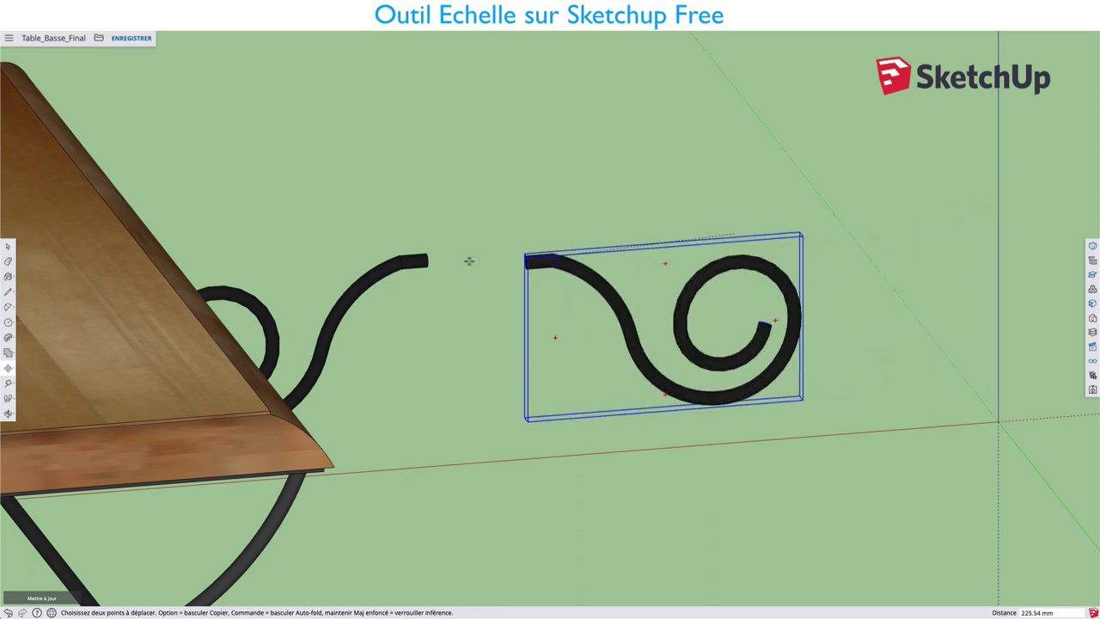
pyautogui.click(431, 259)
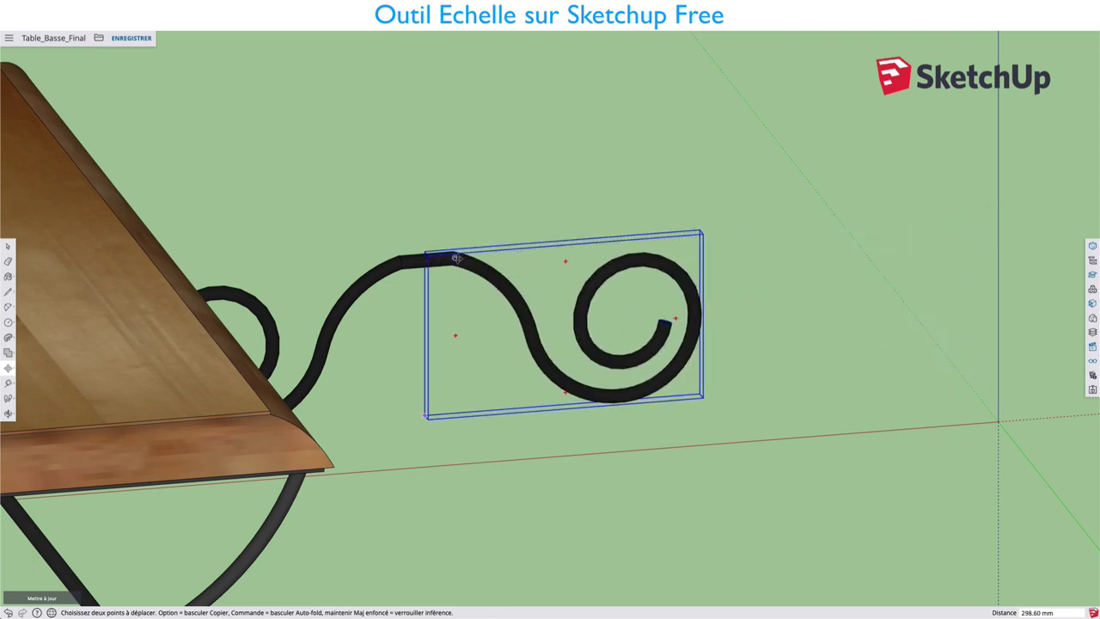
pyautogui.scroll(3, 432, 260)
pyautogui.scroll(3, 431, 260)
pyautogui.scroll(-3, 431, 259)
pyautogui.scroll(-3, 472, 255)
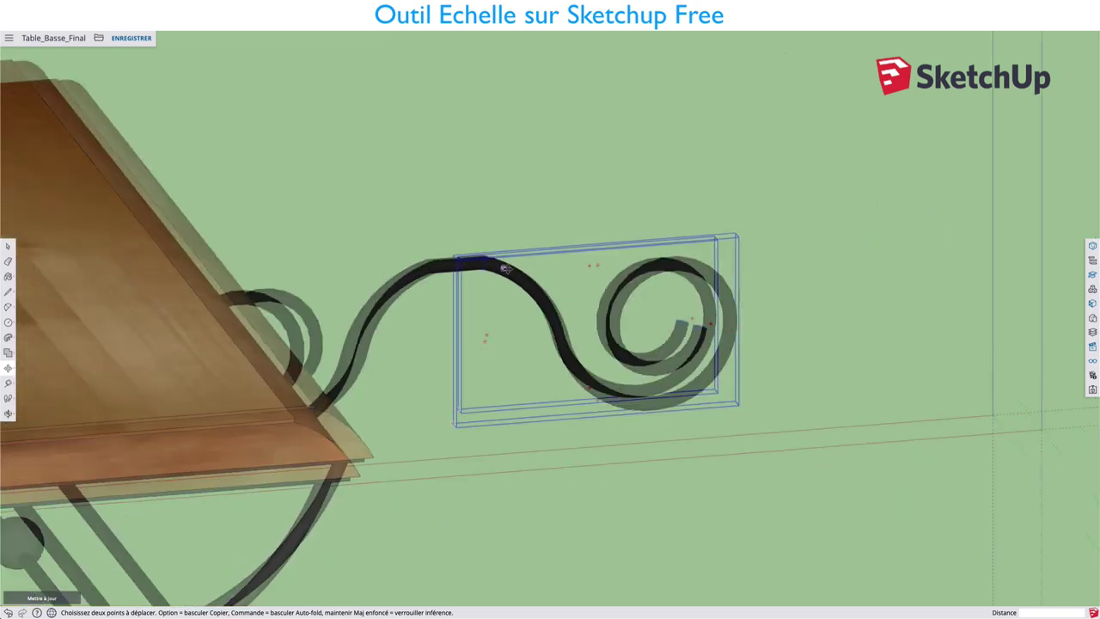
pyautogui.hotkey('ctrl', 'z')
pyautogui.press('space')
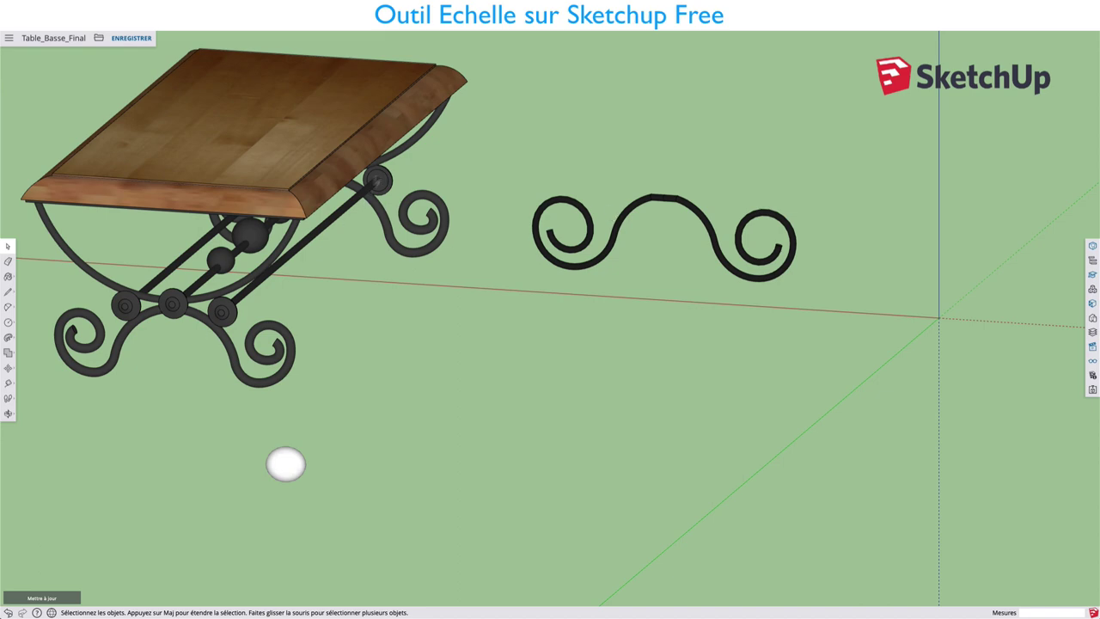
pyautogui.moveTo(265, 275); pyautogui.dragTo(630, 126, button='middle')
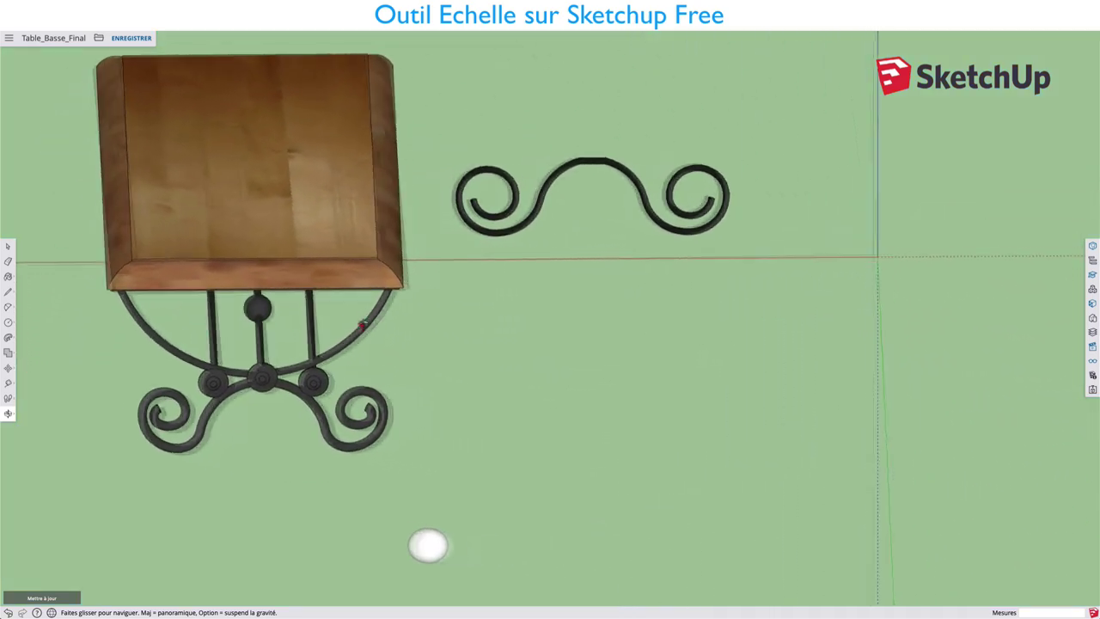
pyautogui.moveTo(630, 126); pyautogui.dragTo(292, 258, button='middle')
pyautogui.click(267, 244)
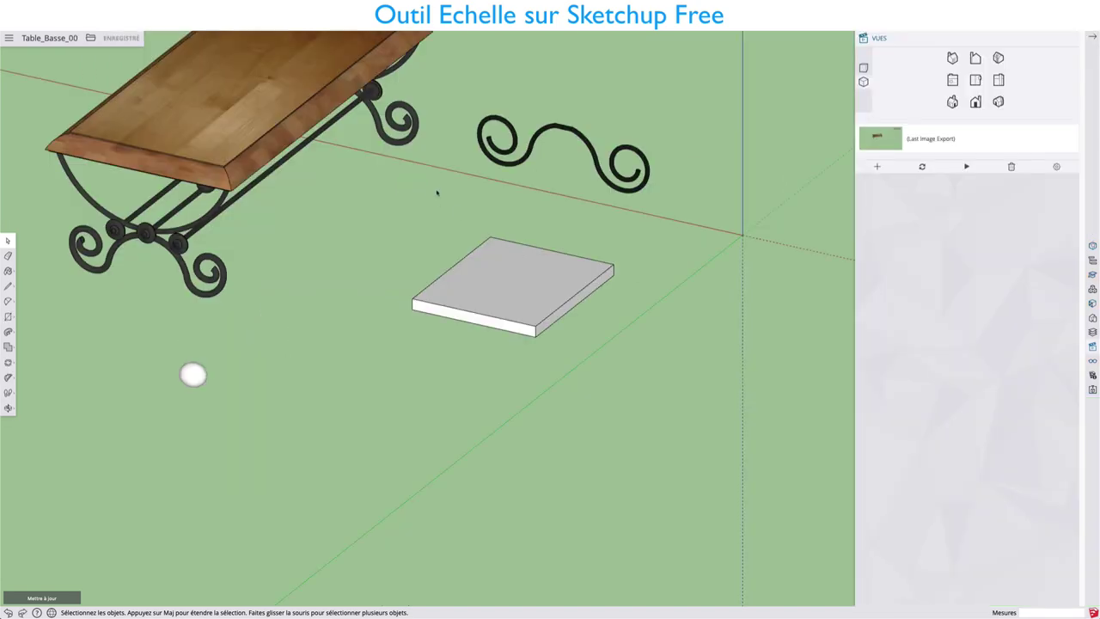
# - Orbit and zoom around the model to see the table, scroll ornament and slab together
pyautogui.moveTo(436, 192)
pyautogui.mouseDown(button='middle')
pyautogui.moveTo(495, 300)
pyautogui.moveTo(560, 211)
pyautogui.moveTo(504, 273)
pyautogui.moveTo(422, 282)
pyautogui.mouseUp(button='middle')
pyautogui.scroll(3, 423, 282)
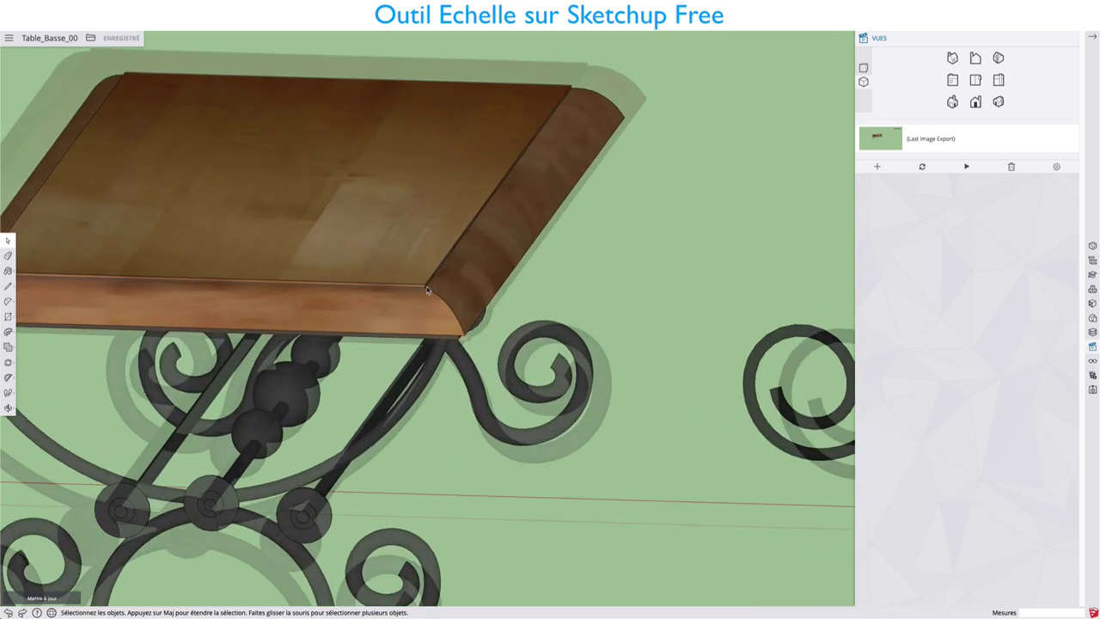
pyautogui.scroll(2, 427, 290)
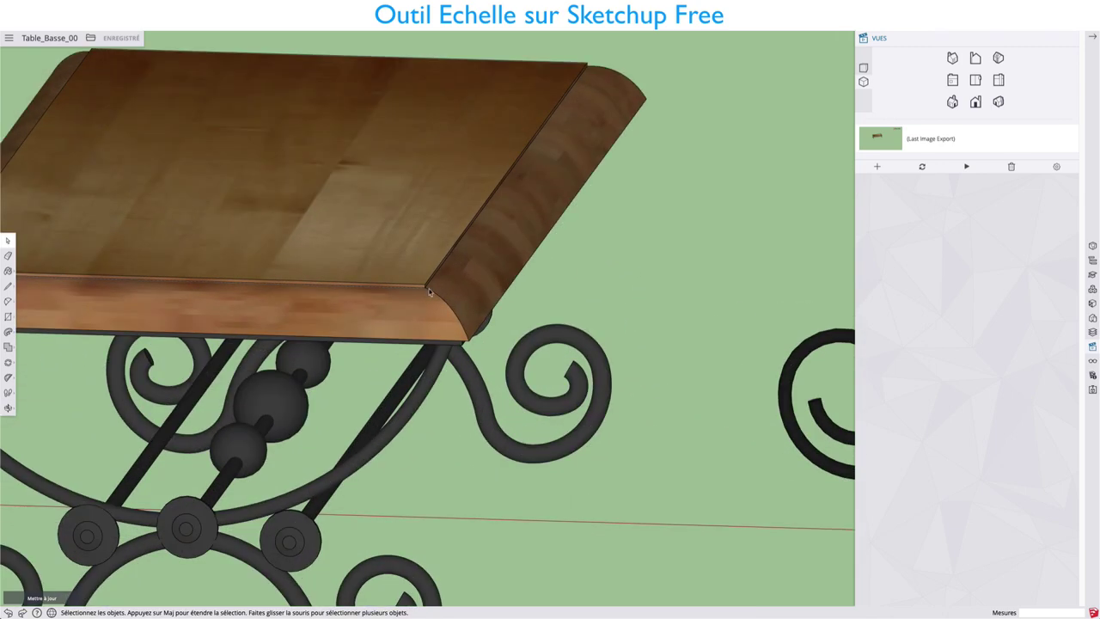
pyautogui.scroll(-5, 466, 333)
pyautogui.scroll(-3, 466, 333)
pyautogui.moveTo(466, 332)
pyautogui.mouseDown(button='middle')
pyautogui.moveTo(396, 365)
pyautogui.moveTo(337, 321)
pyautogui.mouseUp(button='middle')
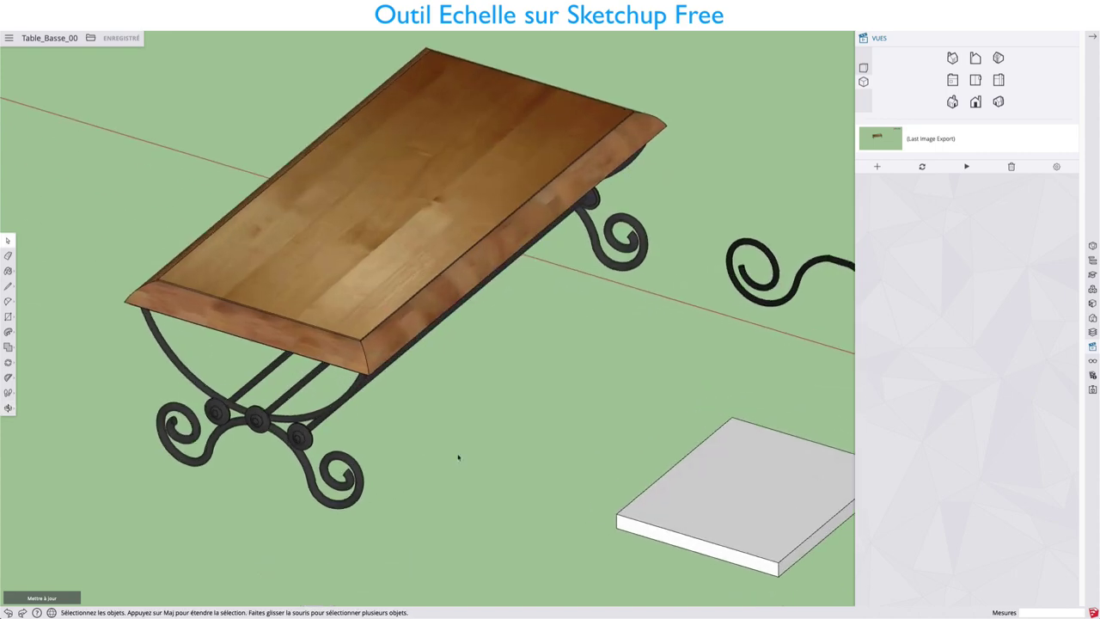
pyautogui.scroll(-3, 266, 445)
pyautogui.moveTo(266, 445); pyautogui.dragTo(123, 395, button='middle')
pyautogui.scroll(2, 222, 478)
pyautogui.moveTo(222, 478); pyautogui.dragTo(250, 497, button='middle')
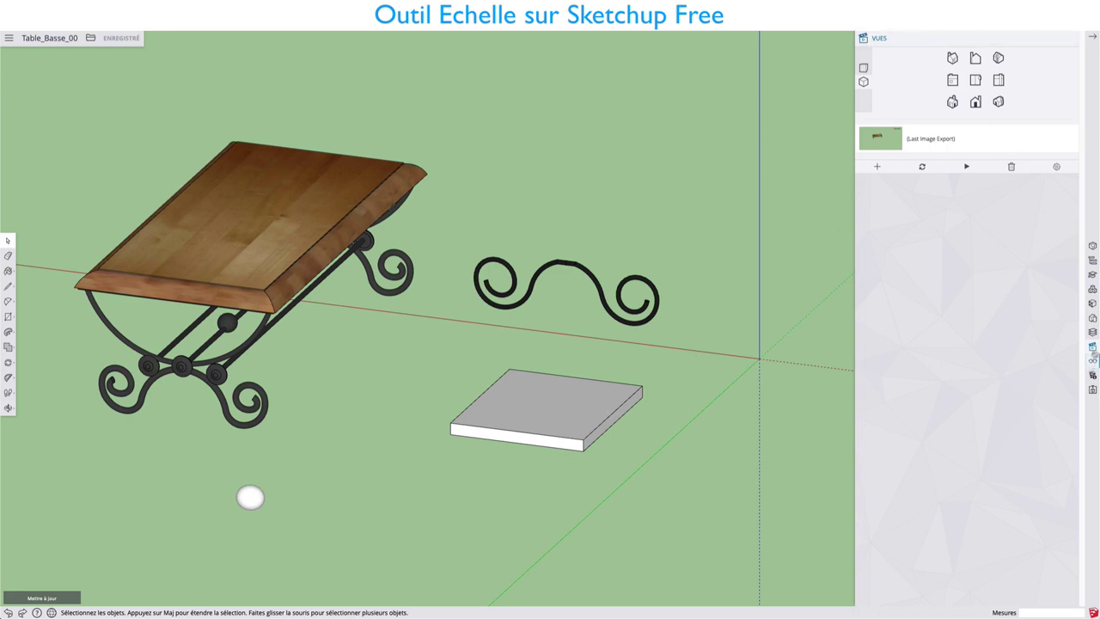
# - Switch to the Top view, pan it up-left, and open the Tape Measure tools flyout
pyautogui.click(976, 80)
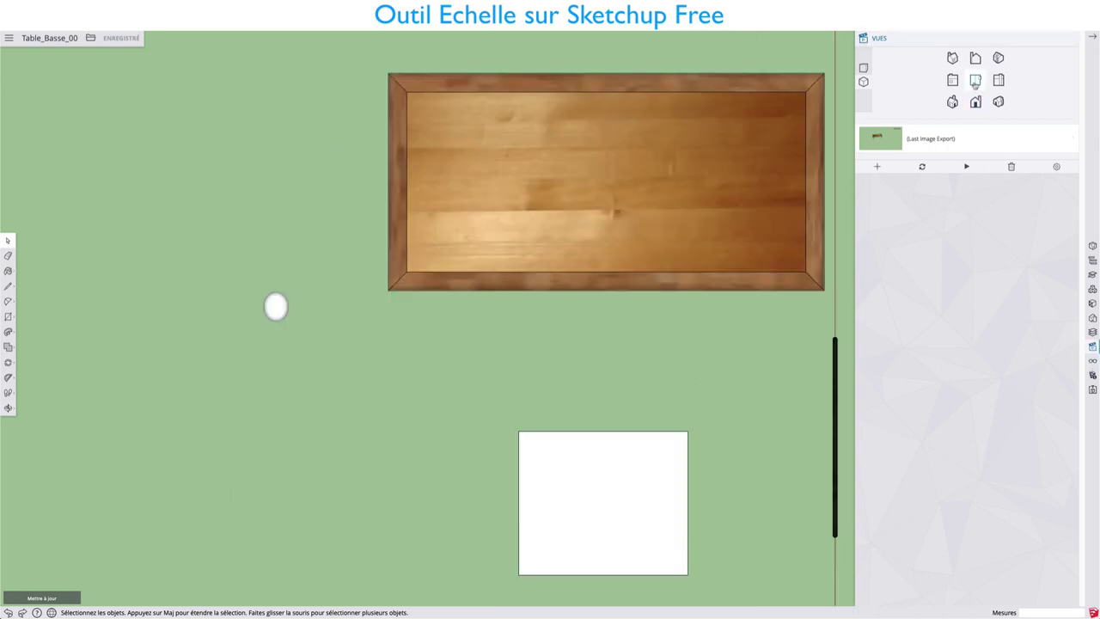
pyautogui.keyDown('shift'); pyautogui.moveTo(724, 372); pyautogui.dragTo(607, 244, button='middle'); pyautogui.keyUp('shift')
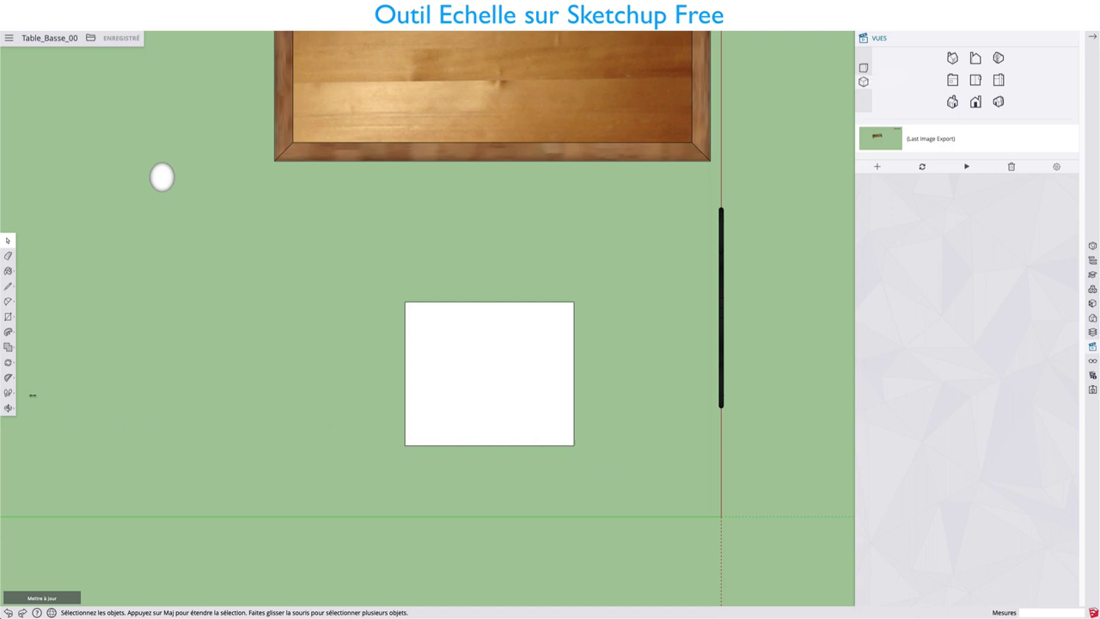
pyautogui.click(9, 377)
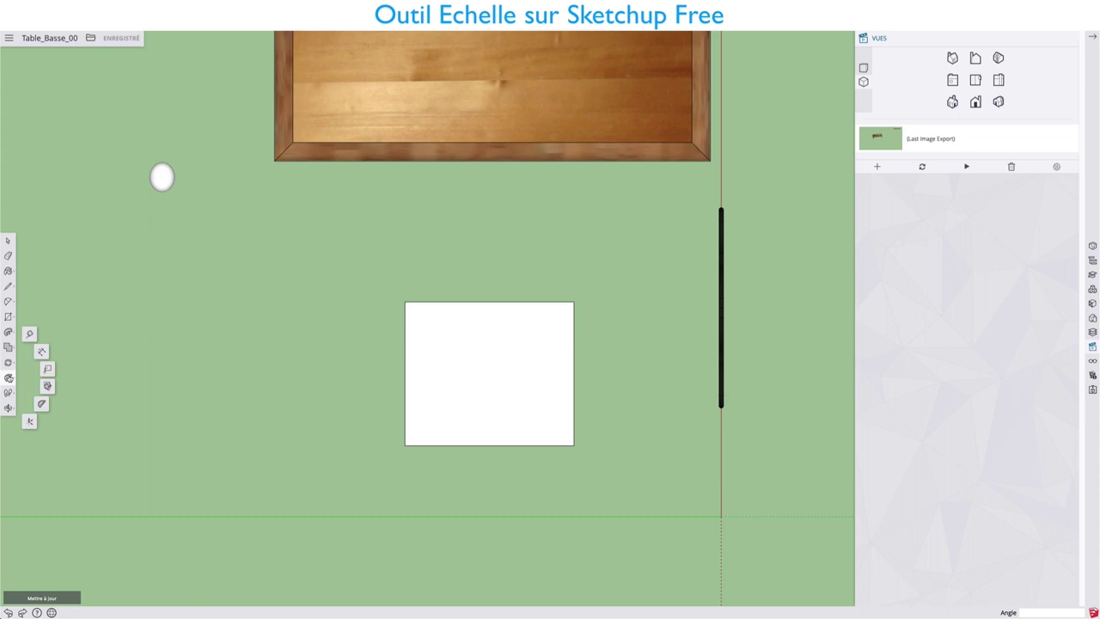
# - Place a 45° Protractor guide through the slab corner, based on the green axis
pyautogui.click(41, 403)
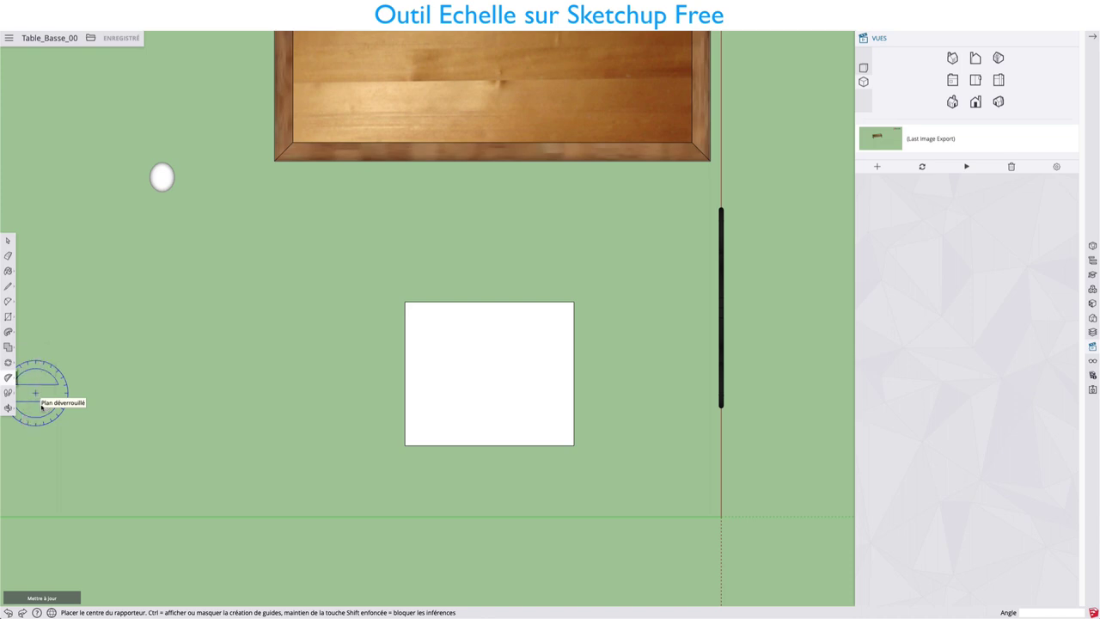
pyautogui.click(574, 446)
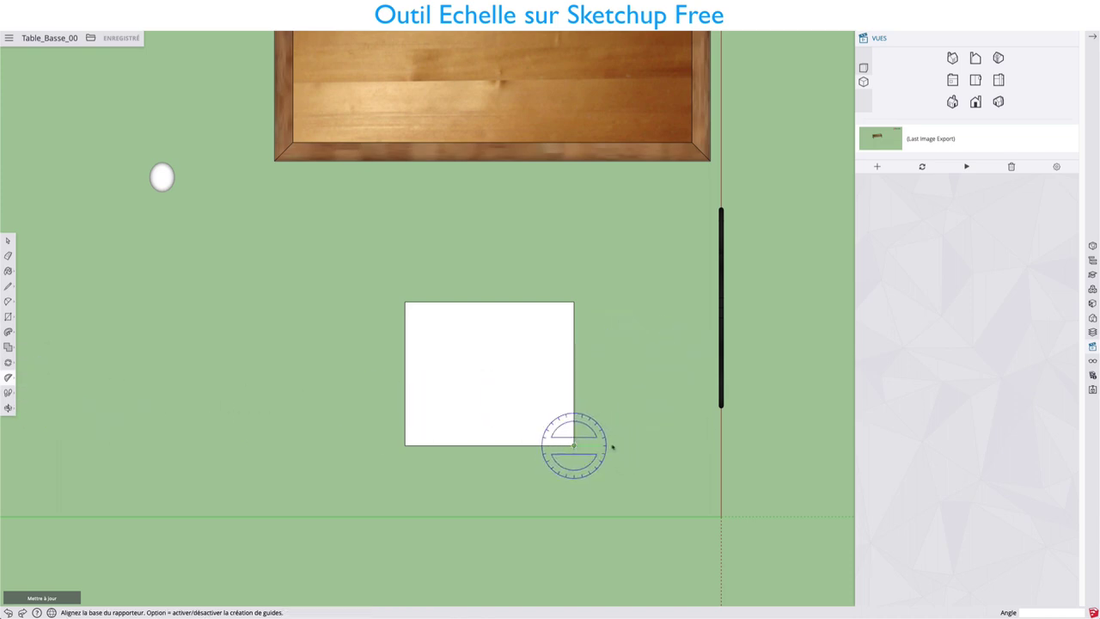
pyautogui.click(660, 445)
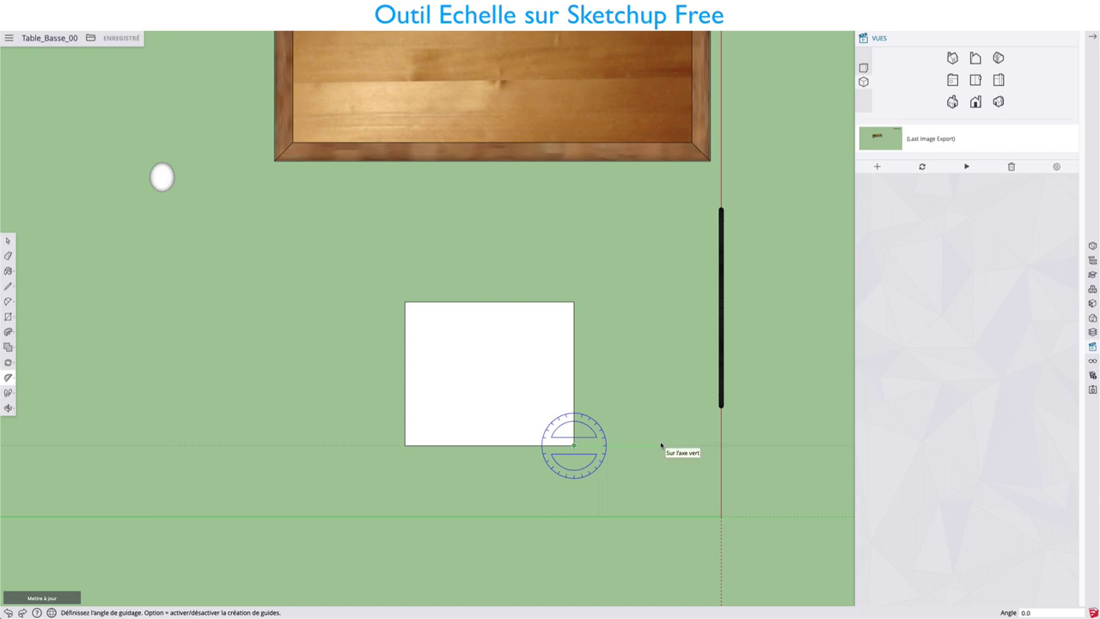
pyautogui.click(630, 504)
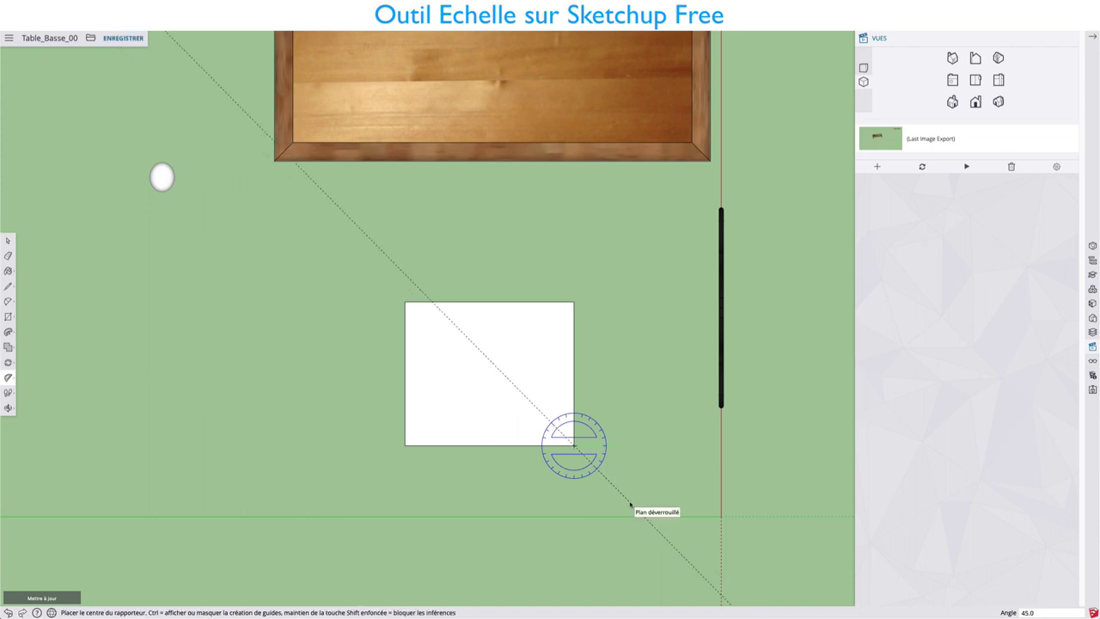
pyautogui.moveTo(631, 417); pyautogui.dragTo(634, 200, button='middle')
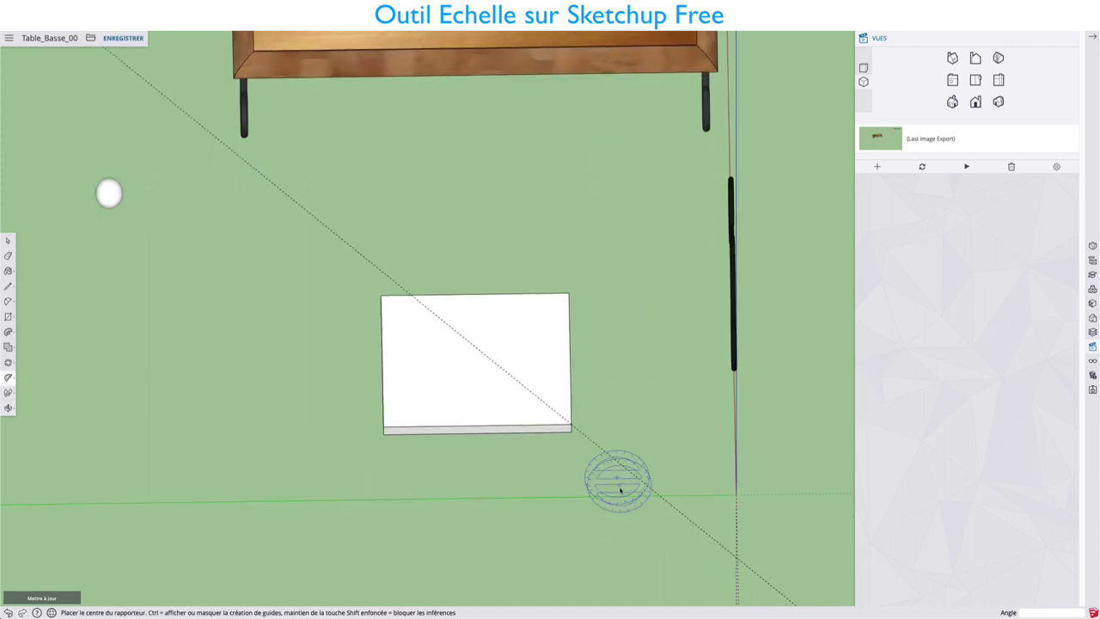
pyautogui.scroll(5, 614, 479)
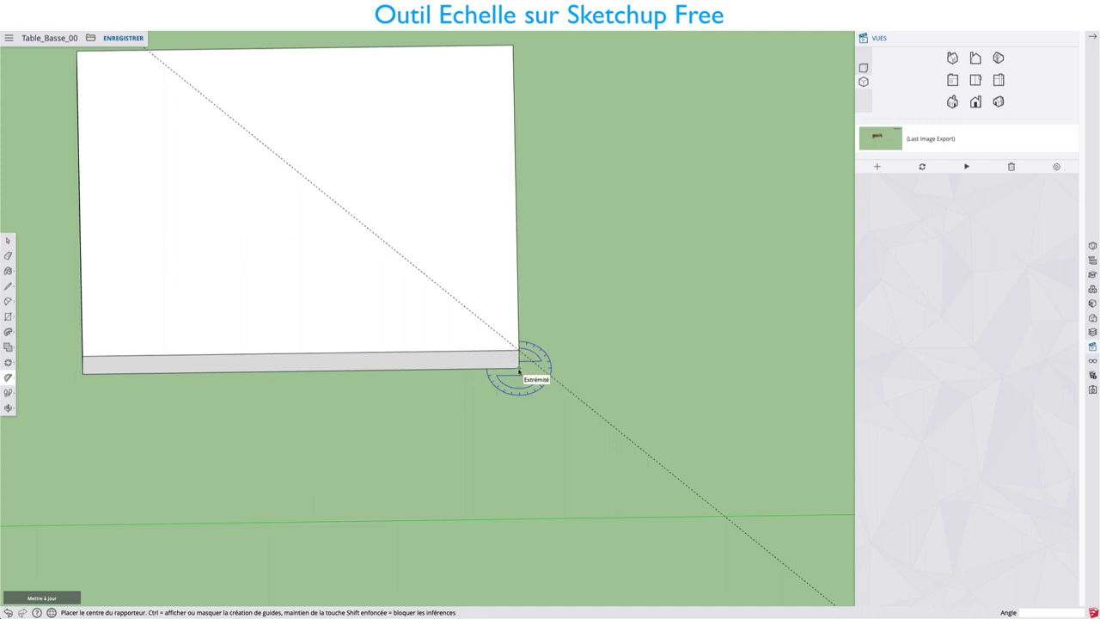
# - Place a second 45° guide line through the slab's lower corner
pyautogui.click(519, 369)
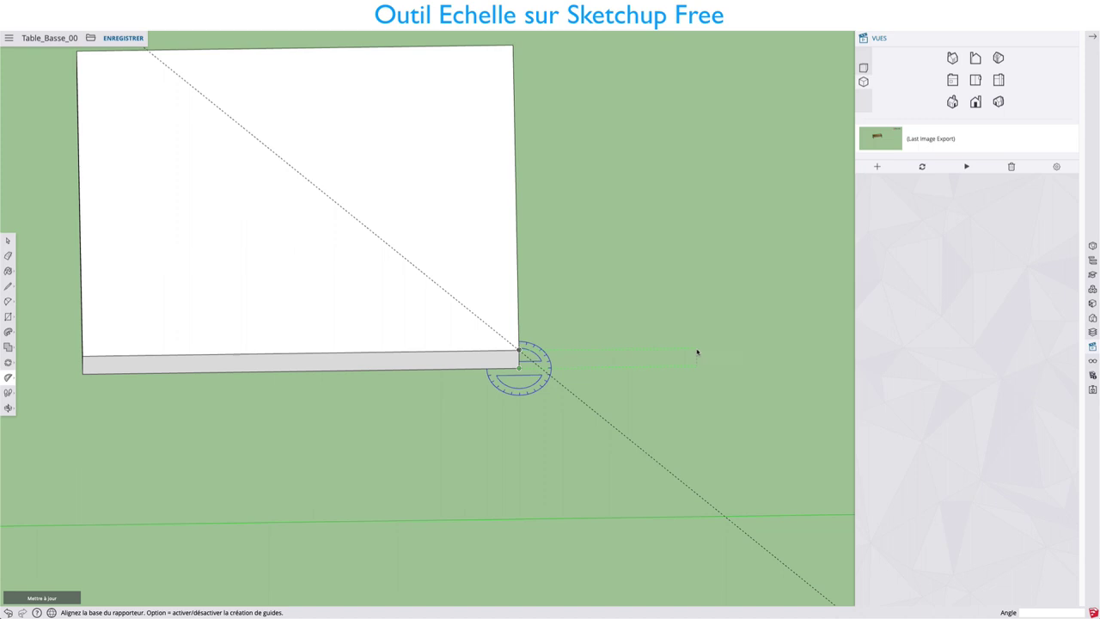
pyautogui.press('Escape')
pyautogui.press('space')
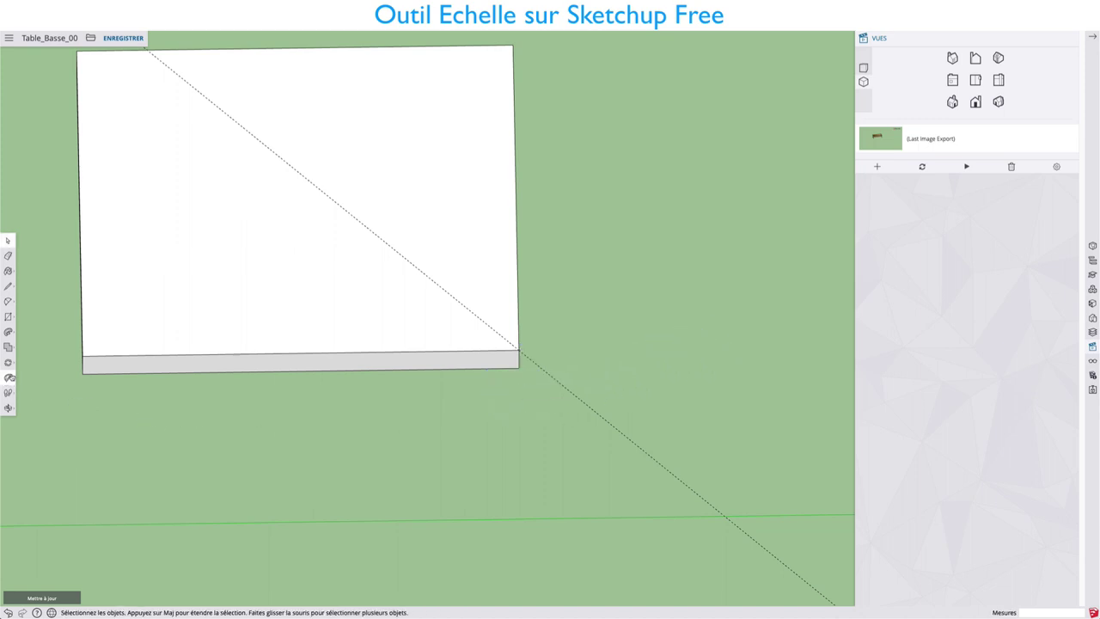
pyautogui.click(8, 378)
pyautogui.click(44, 406)
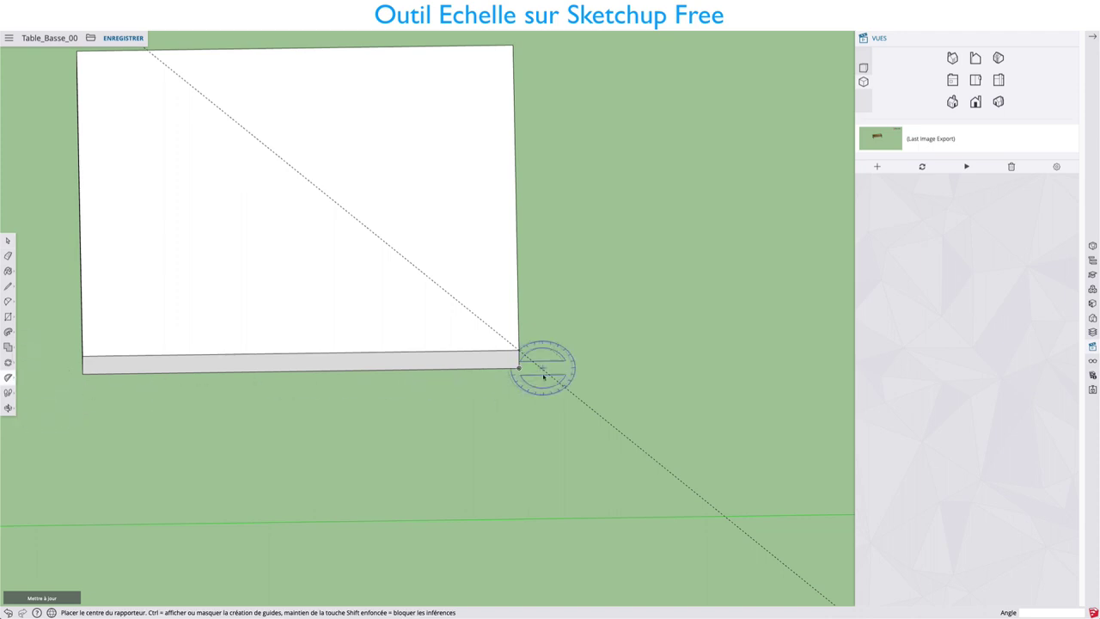
pyautogui.click(519, 368)
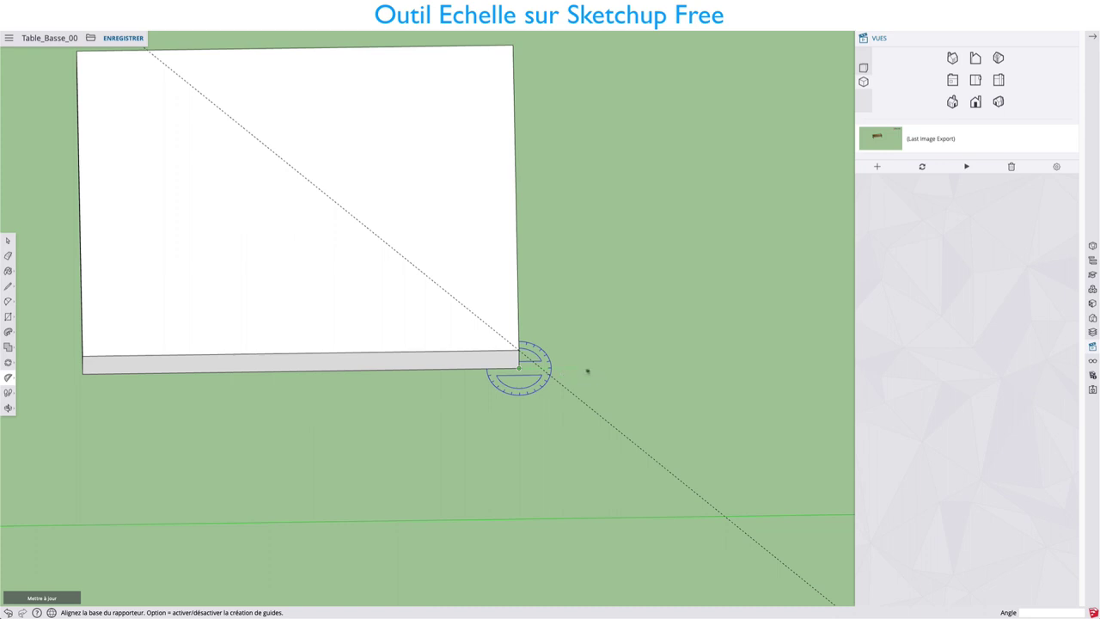
pyautogui.click(677, 367)
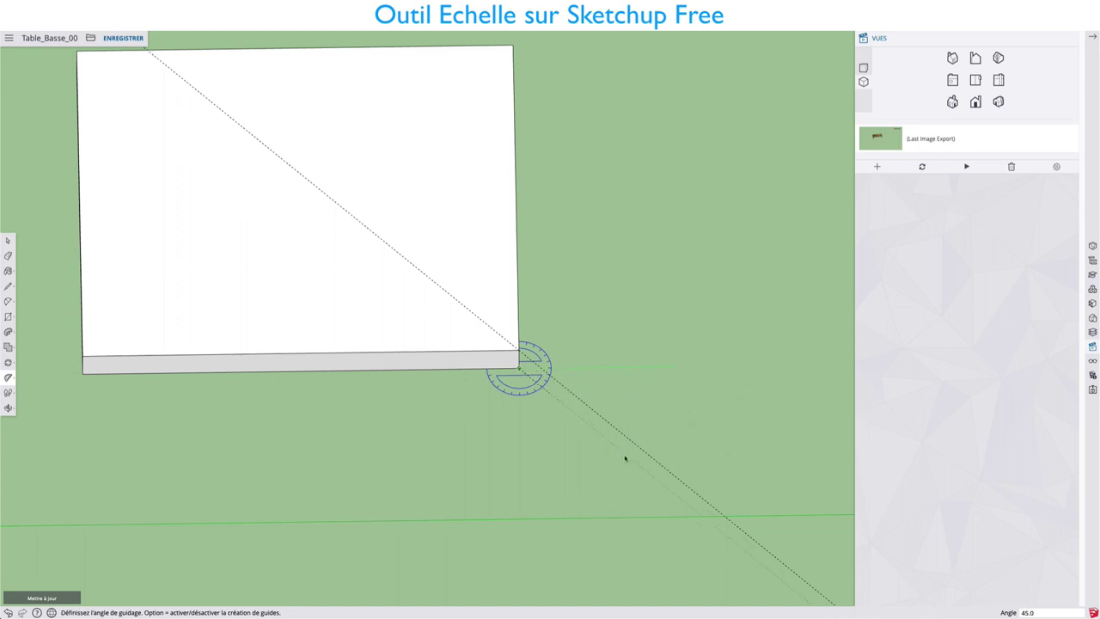
pyautogui.click(625, 458)
pyautogui.moveTo(602, 380); pyautogui.dragTo(704, 218, button='middle')
pyautogui.scroll(3, 704, 218)
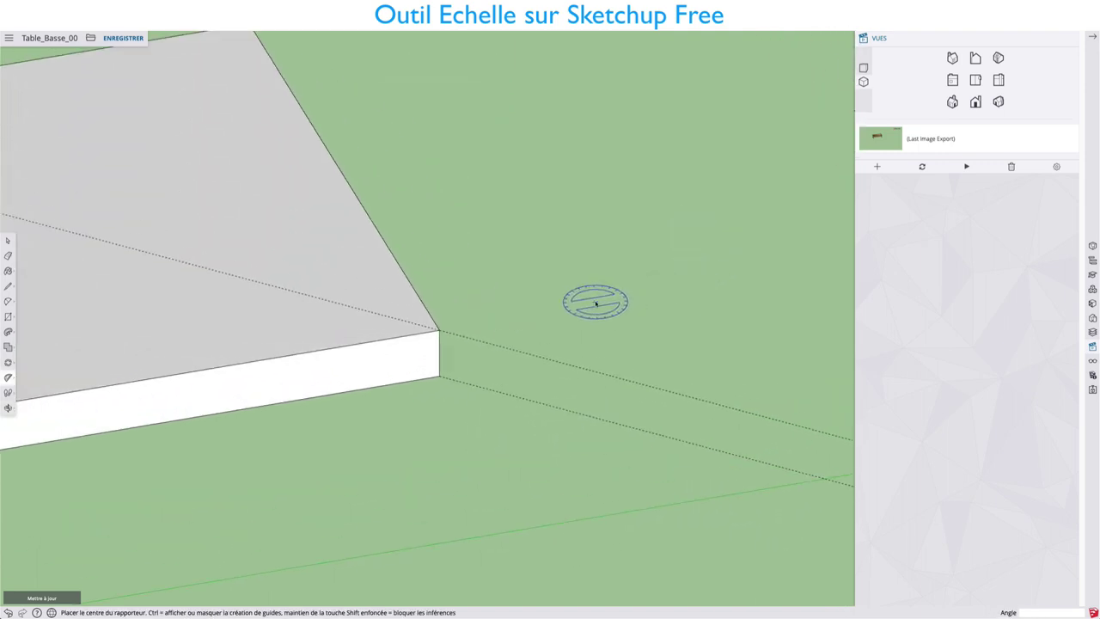
# - Draw a line from the slab corner to the lower 45° guide
pyautogui.press('l')
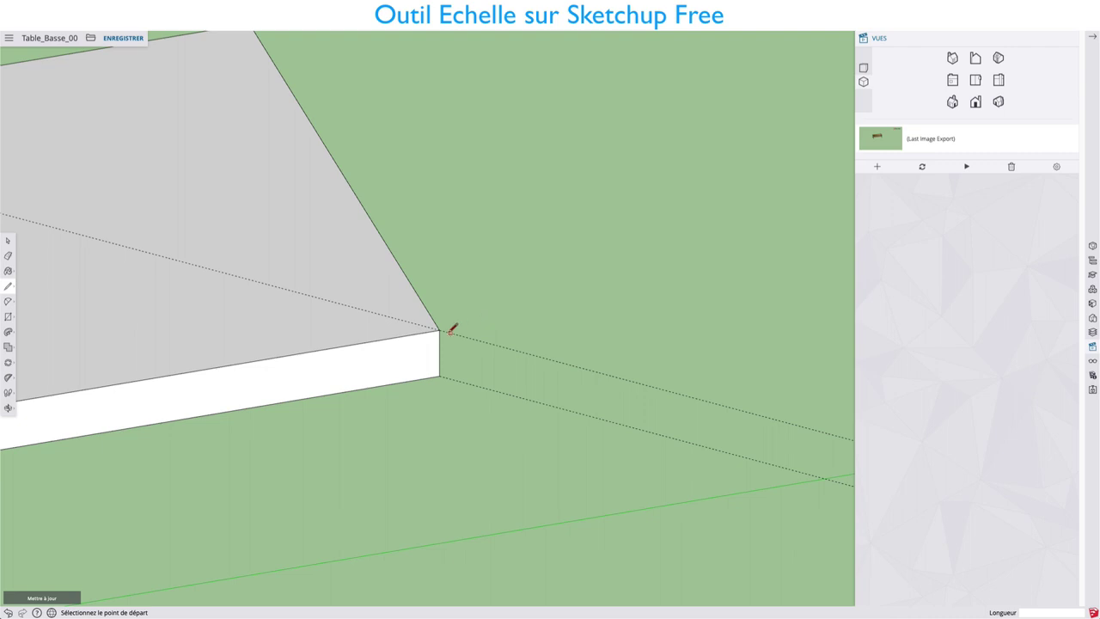
pyautogui.click(440, 330)
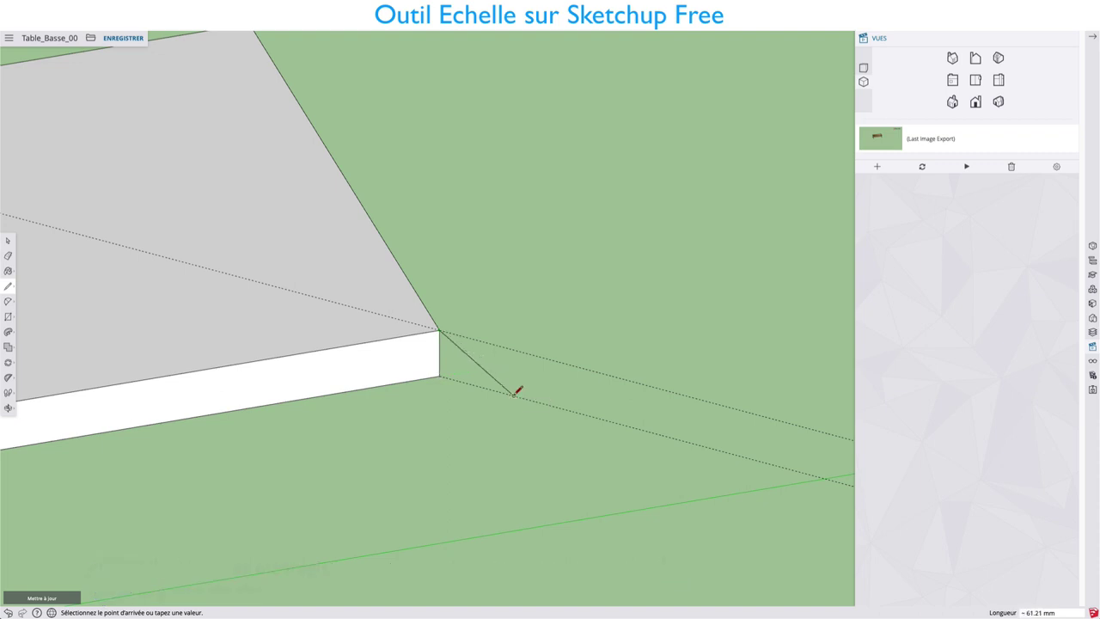
pyautogui.click(514, 395)
pyautogui.press('Escape')
pyautogui.moveTo(538, 342)
pyautogui.mouseDown(button='middle')
pyautogui.moveTo(563, 295)
pyautogui.moveTo(218, 321)
pyautogui.moveTo(403, 312)
pyautogui.moveTo(555, 243)
pyautogui.moveTo(587, 202)
pyautogui.moveTo(580, 223)
pyautogui.moveTo(522, 266)
pyautogui.mouseUp(button='middle')
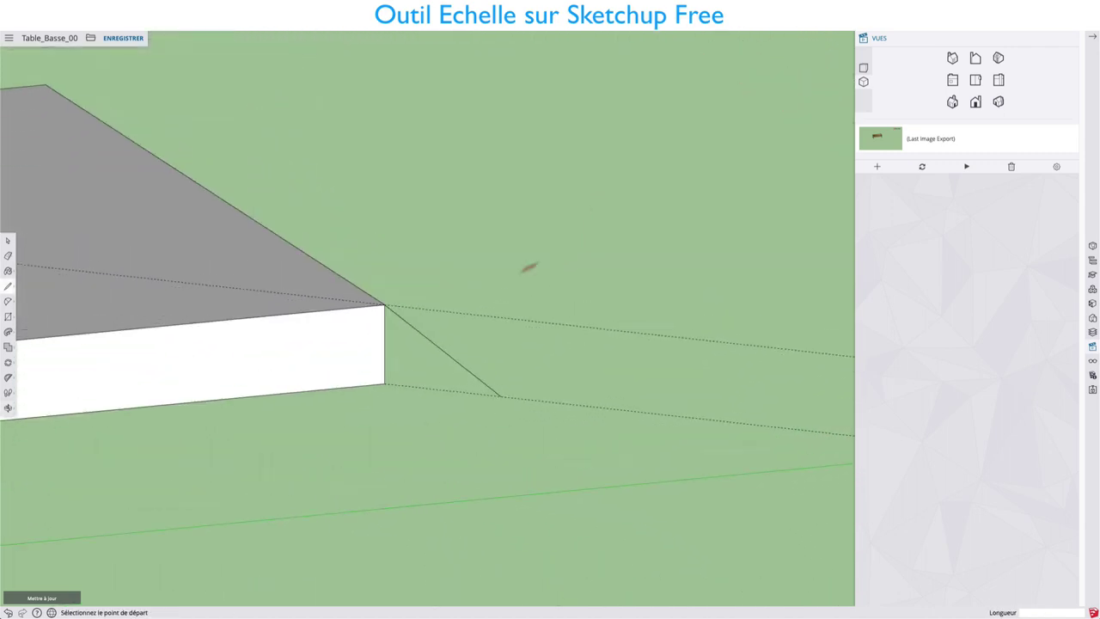
pyautogui.press('space')
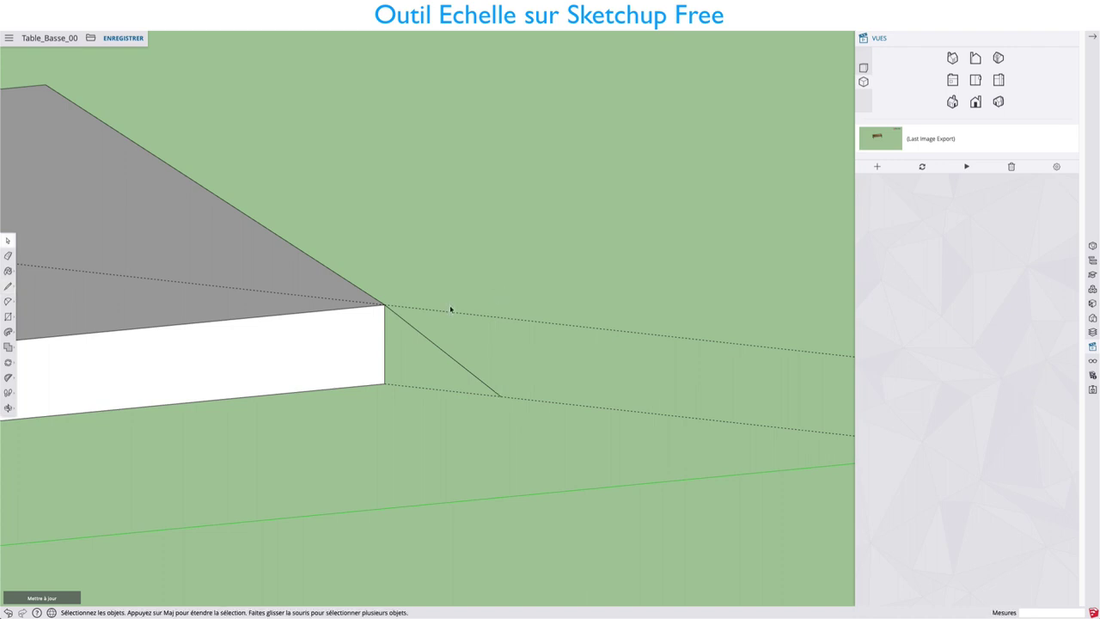
# - Draw a 2-point arc from slab corner to guide corner, closing it with a line
pyautogui.press('a')
pyautogui.click(386, 304)
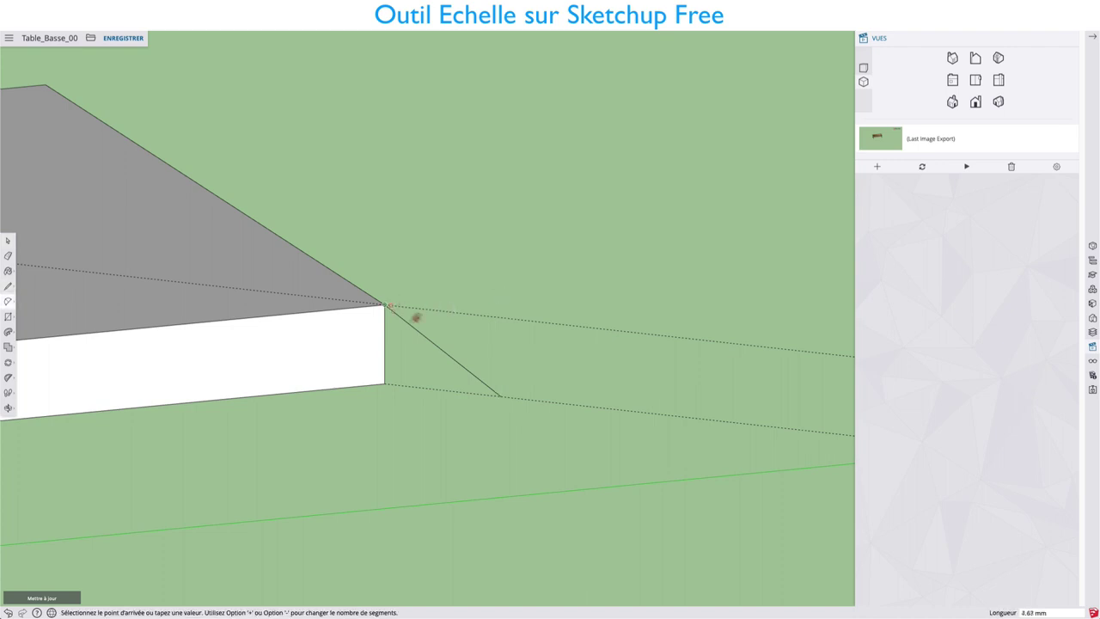
pyautogui.click(503, 396)
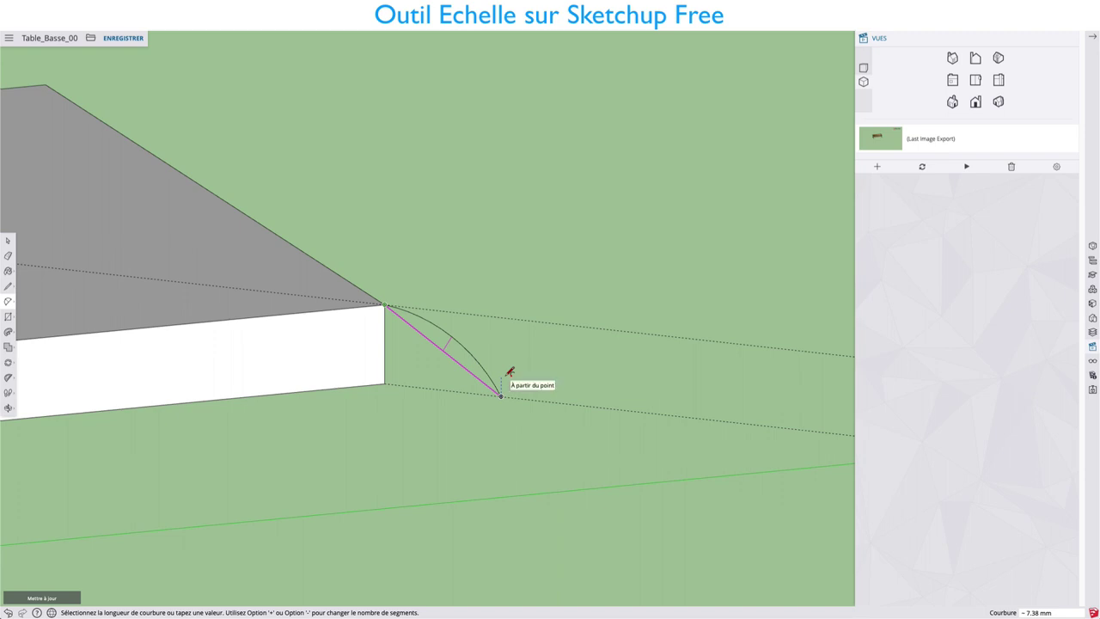
pyautogui.click(511, 371)
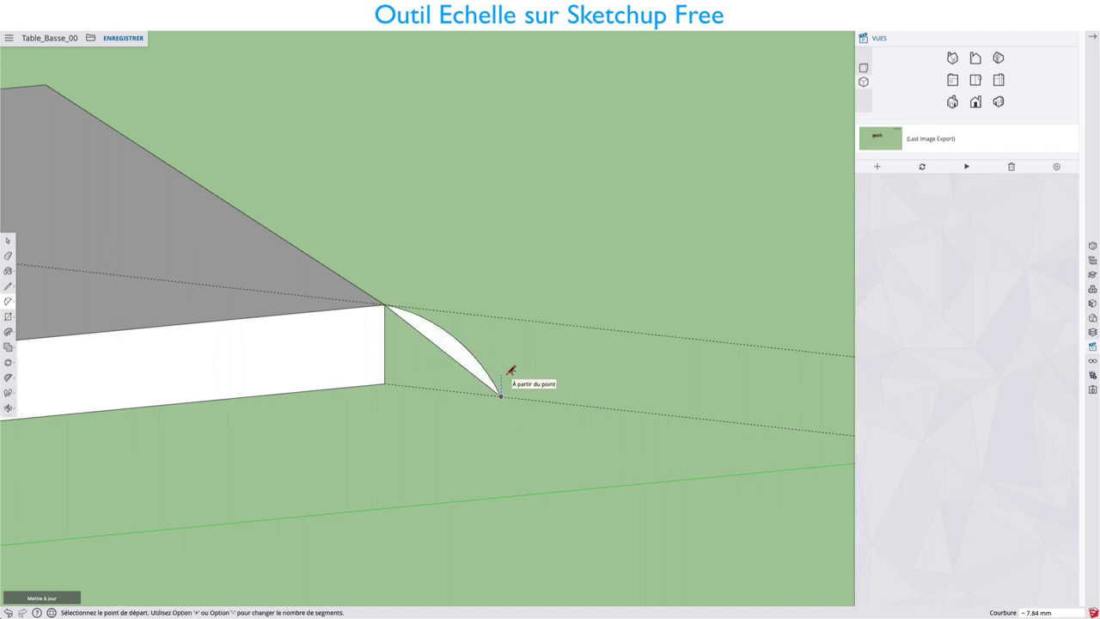
pyautogui.press('l')
pyautogui.click(501, 396)
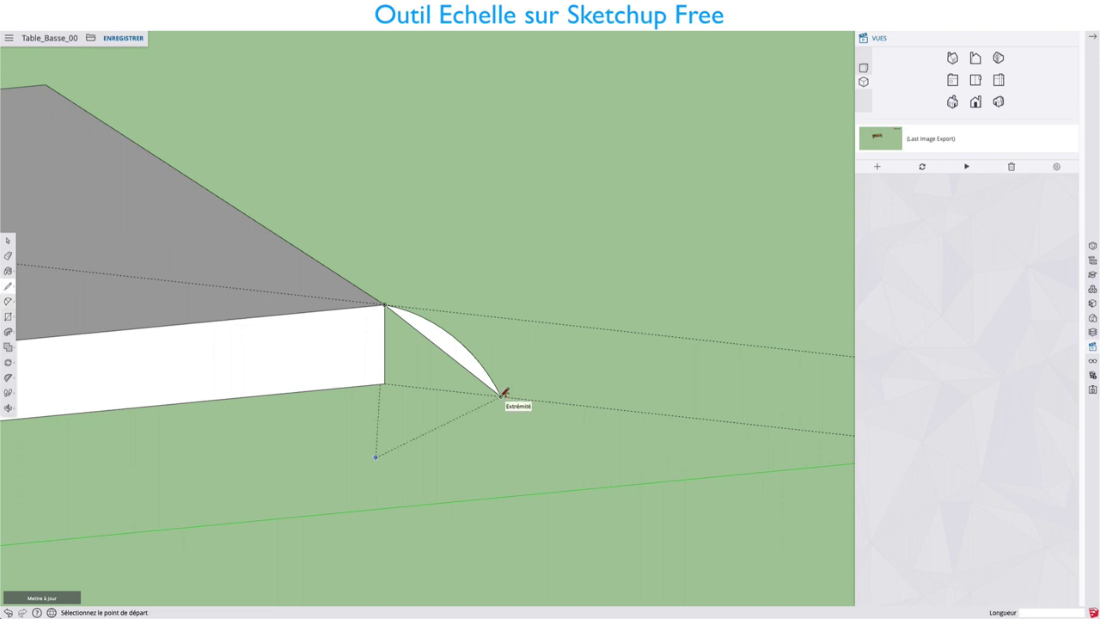
pyautogui.click(385, 383)
# - Delete the diagonal edge inside the profile to merge it into one curved face
pyautogui.press('space')
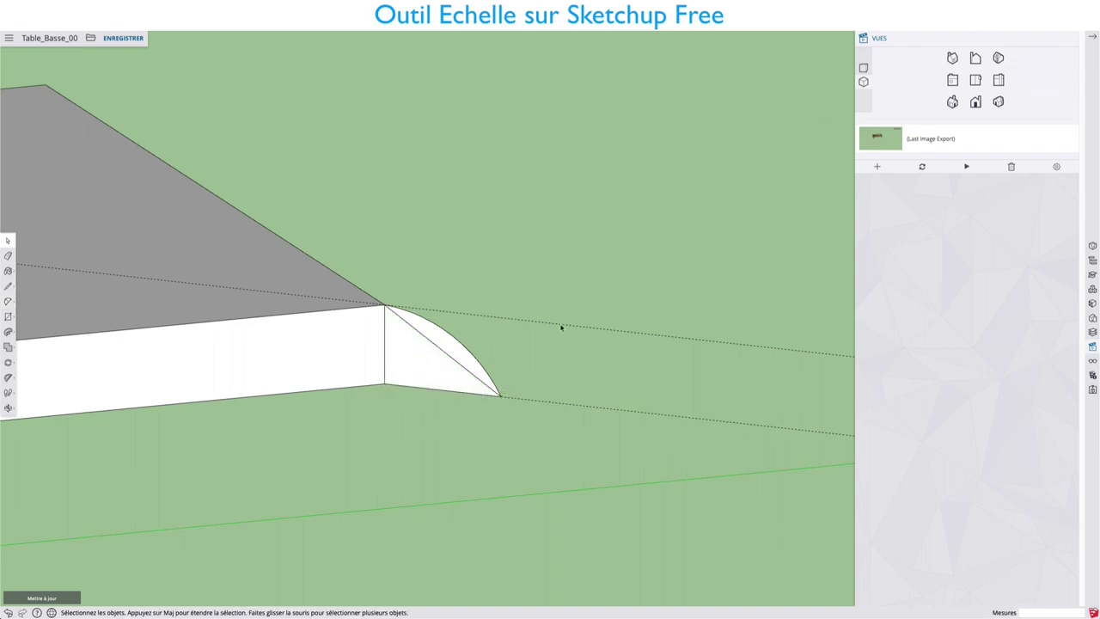
pyautogui.click(448, 358)
pyautogui.press('Delete')
# - Sweep the curved profile along the slab's top-face edges with Follow Me
pyautogui.moveTo(443, 364); pyautogui.dragTo(407, 298, button='middle')
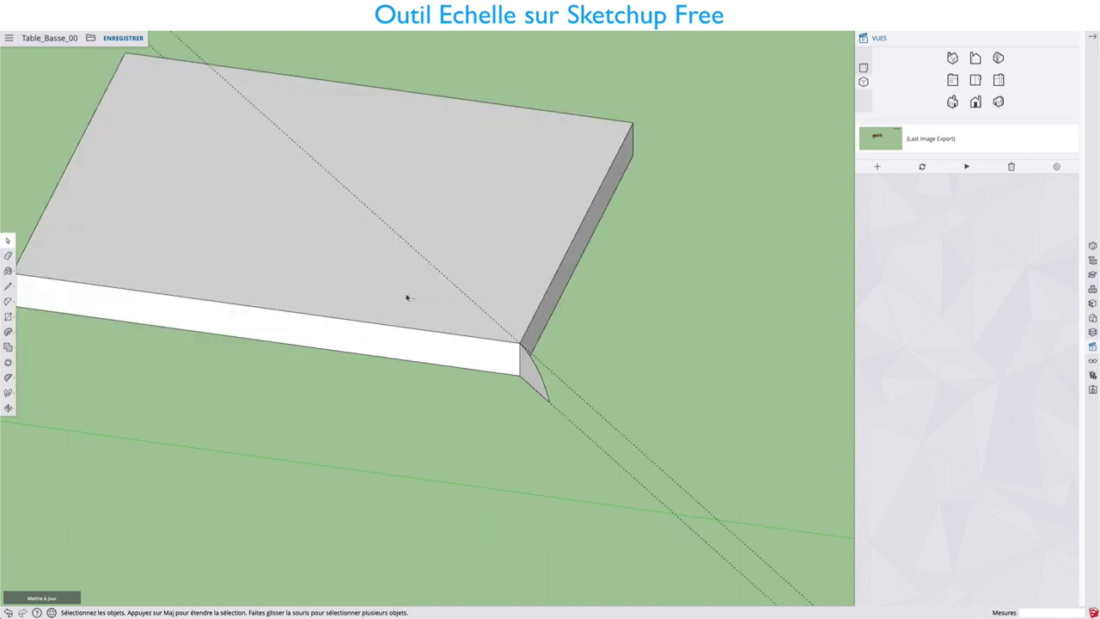
pyautogui.click(397, 295)
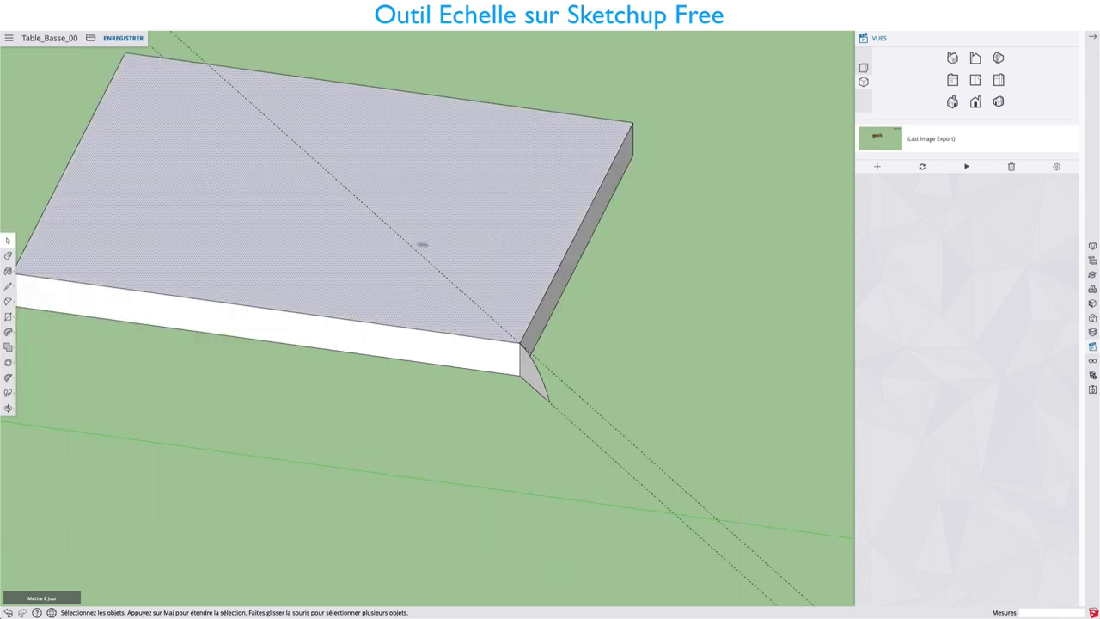
pyautogui.click(9, 332)
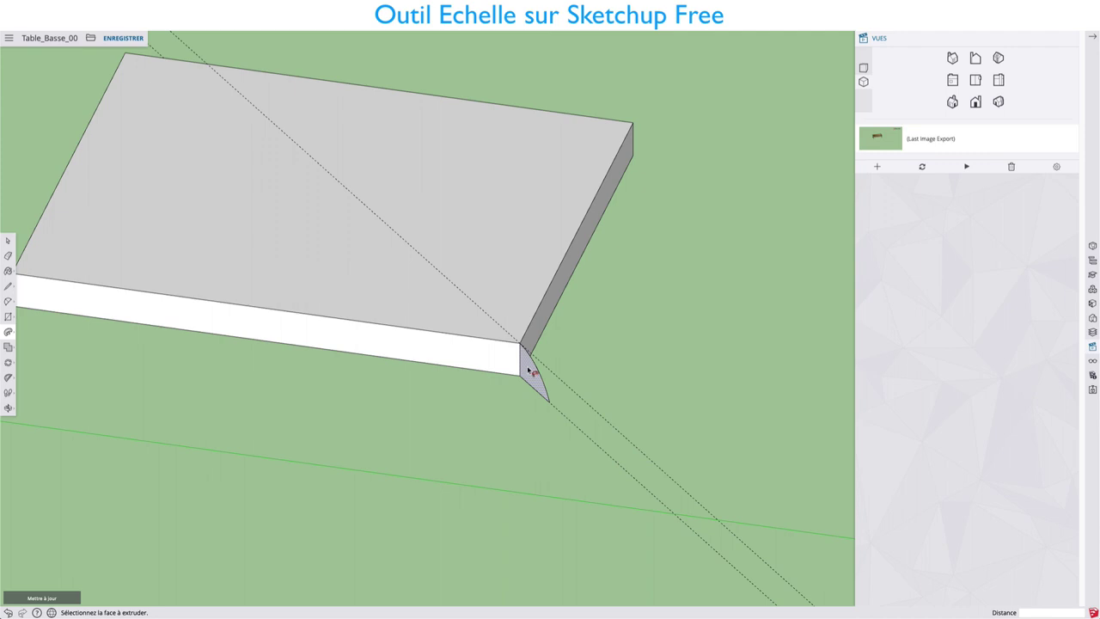
pyautogui.moveTo(570, 383)
pyautogui.mouseDown(button='middle')
pyautogui.moveTo(633, 284)
pyautogui.moveTo(647, 223)
pyautogui.moveTo(793, 266)
pyautogui.moveTo(785, 290)
pyautogui.moveTo(446, 330)
pyautogui.moveTo(507, 349)
pyautogui.moveTo(609, 349)
pyautogui.mouseUp(button='middle')
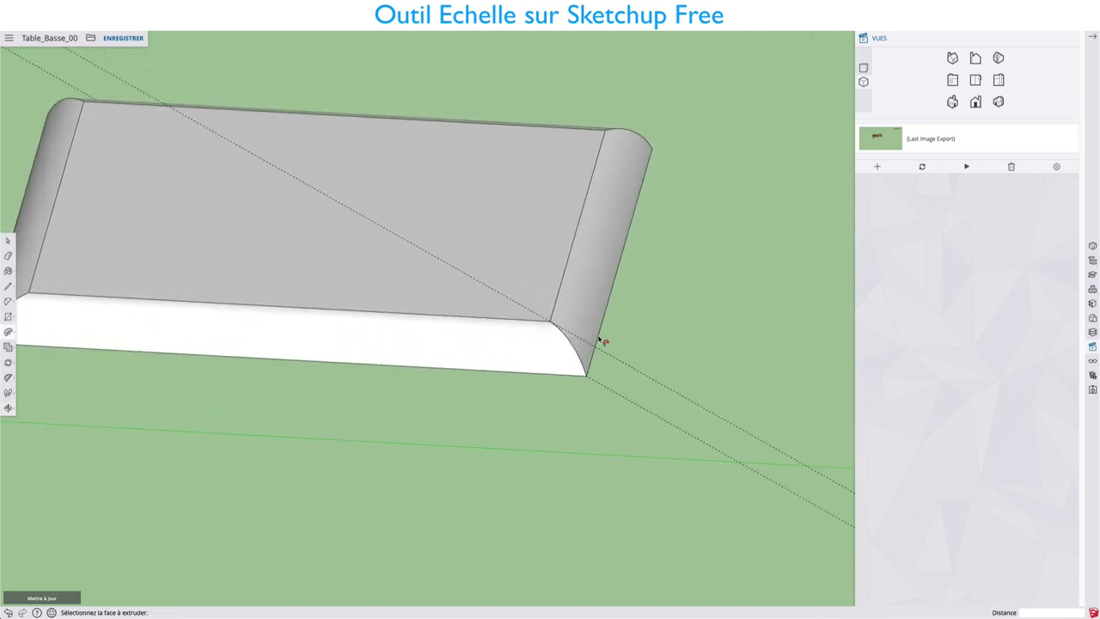
pyautogui.scroll(-1, 563, 386)
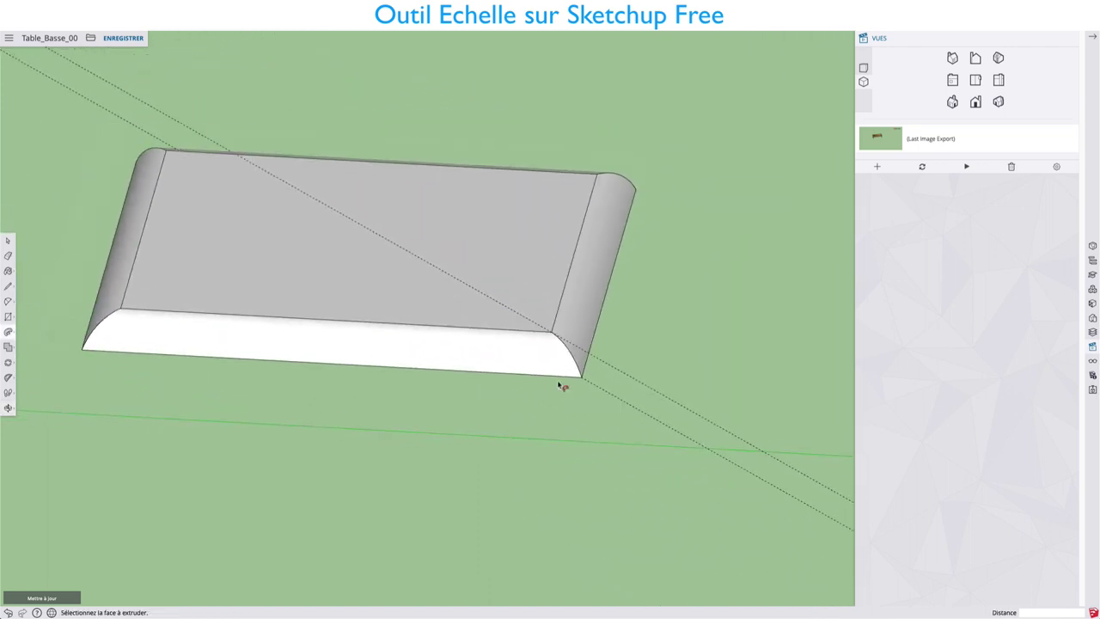
pyautogui.moveTo(562, 387)
pyautogui.mouseDown(button='middle')
pyautogui.moveTo(509, 402)
pyautogui.moveTo(670, 398)
pyautogui.moveTo(602, 421)
pyautogui.moveTo(688, 404)
pyautogui.mouseUp(button='middle')
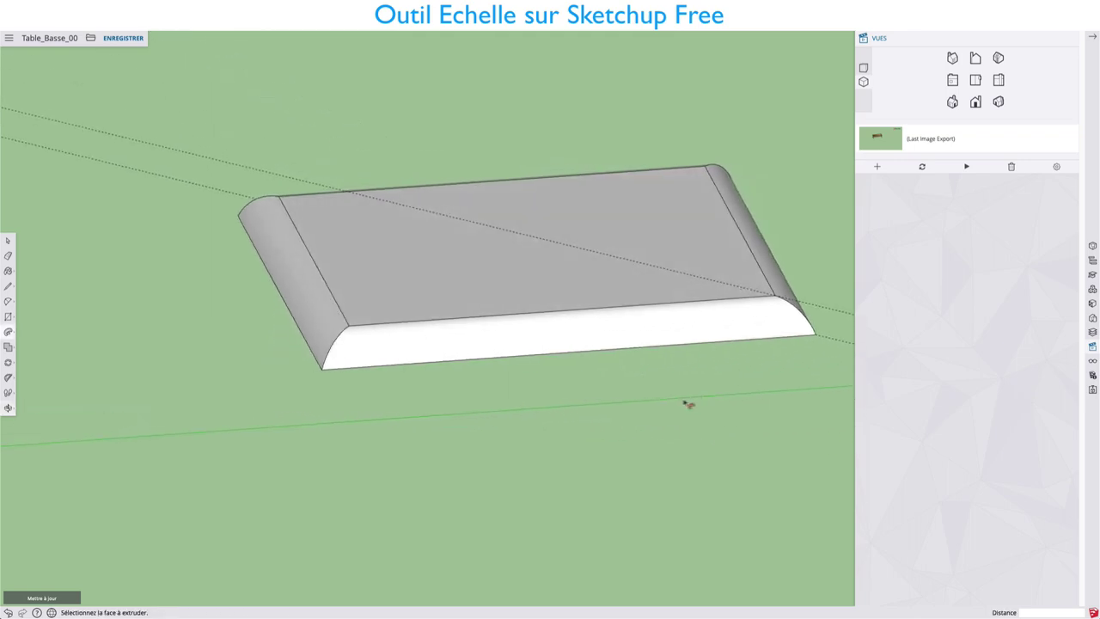
pyautogui.scroll(-2, 617, 392)
pyautogui.keyDown('shift'); pyautogui.moveTo(568, 383); pyautogui.dragTo(576, 459, button='middle'); pyautogui.keyUp('shift')
# - Push/Pull the slab's top face up a few millimetres
pyautogui.scroll(1, 420, 307)
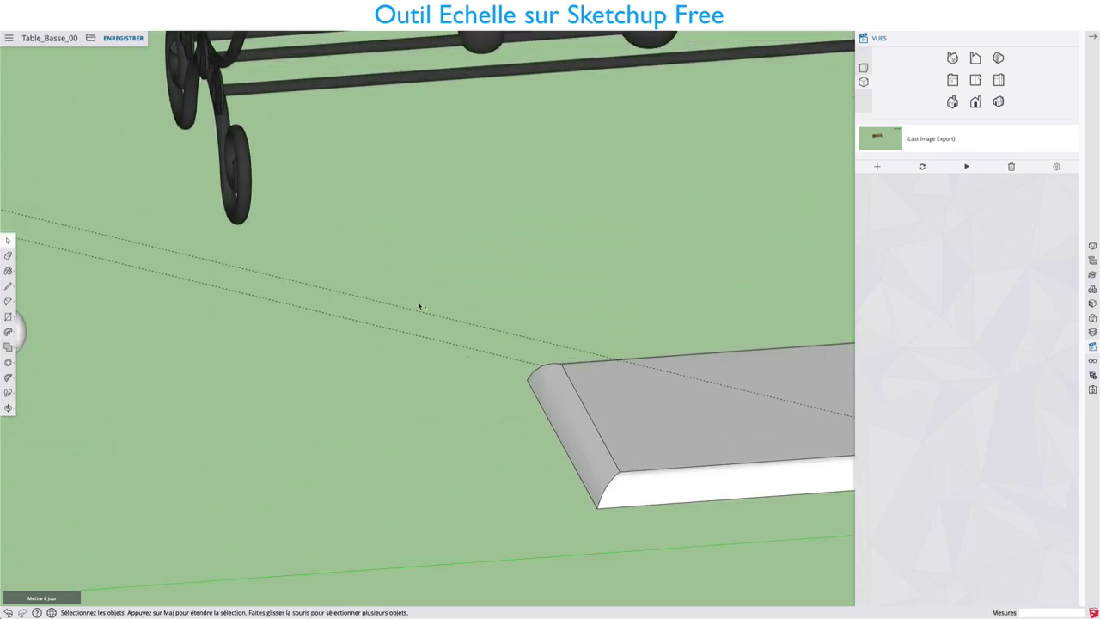
pyautogui.scroll(-1, 368, 273)
pyautogui.moveTo(368, 273); pyautogui.dragTo(622, 304, button='middle')
pyautogui.moveTo(294, 308); pyautogui.dragTo(513, 481, button='middle')
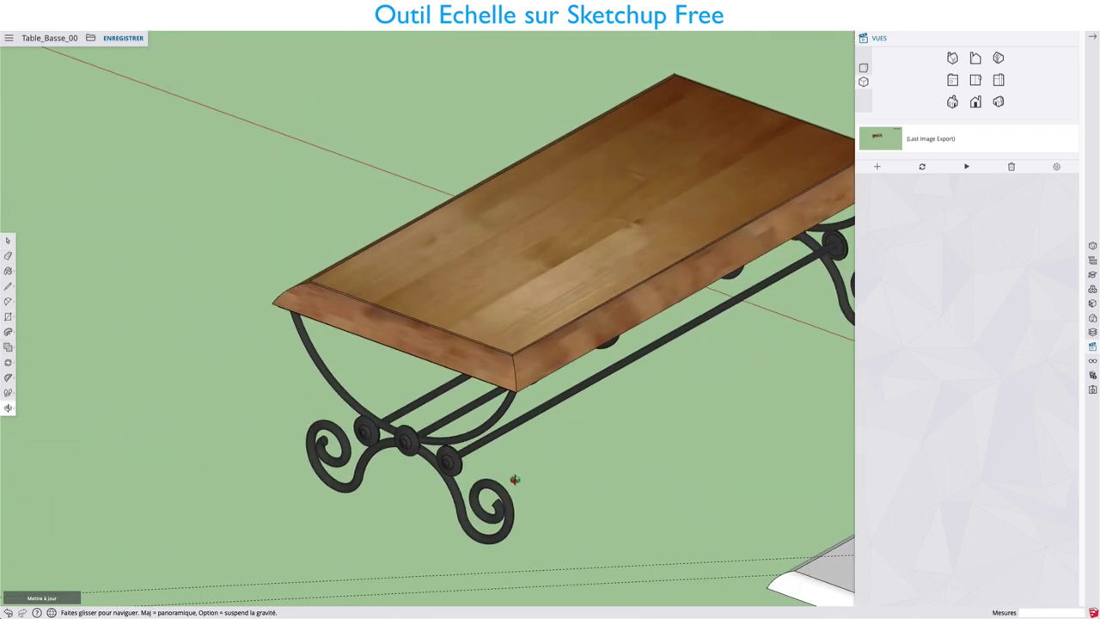
pyautogui.scroll(2, 483, 310)
pyautogui.scroll(-2, 483, 310)
pyautogui.scroll(-2, 491, 336)
pyautogui.moveTo(742, 513)
pyautogui.keyDown('shift'); pyautogui.mouseDown(button='middle')
pyautogui.moveTo(570, 378)
pyautogui.moveTo(400, 286)
pyautogui.mouseUp(button='middle'); pyautogui.keyUp('shift')
pyautogui.scroll(2, 518, 408)
pyautogui.scroll(2, 455, 393)
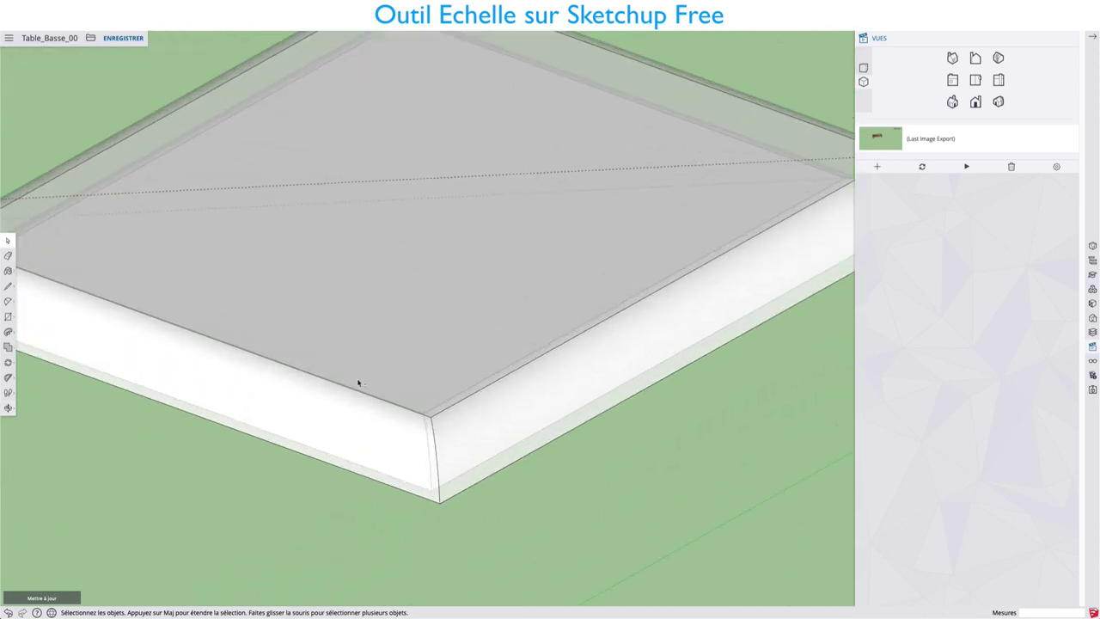
pyautogui.click(408, 384)
pyautogui.press('p')
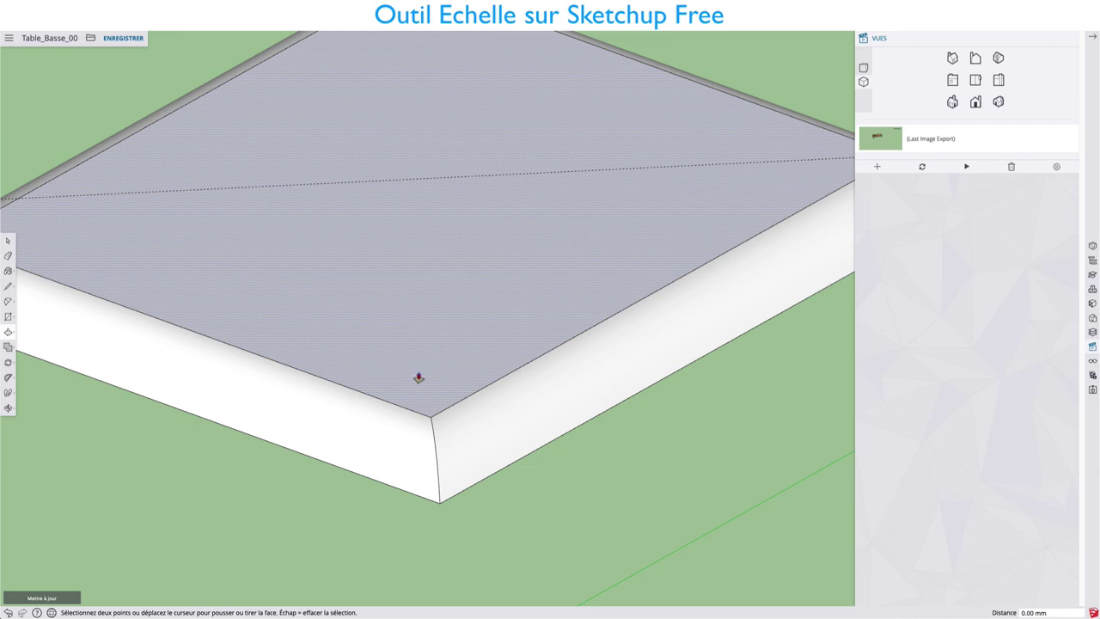
pyautogui.click(419, 377)
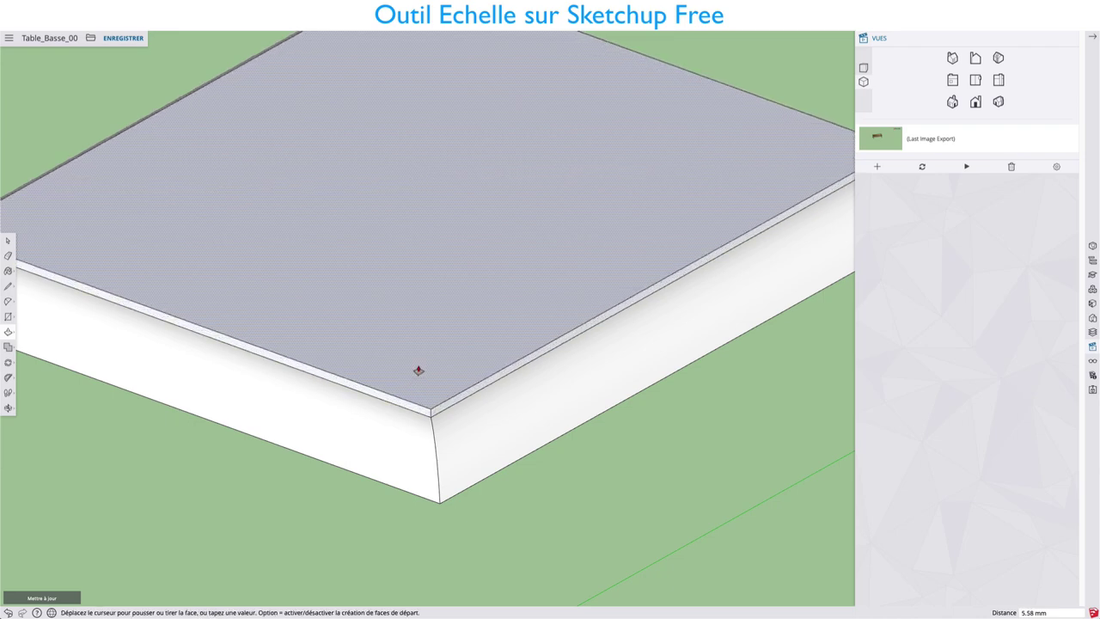
pyautogui.click(419, 372)
pyautogui.scroll(-2, 419, 372)
pyautogui.scroll(-3, 420, 372)
pyautogui.press('space')
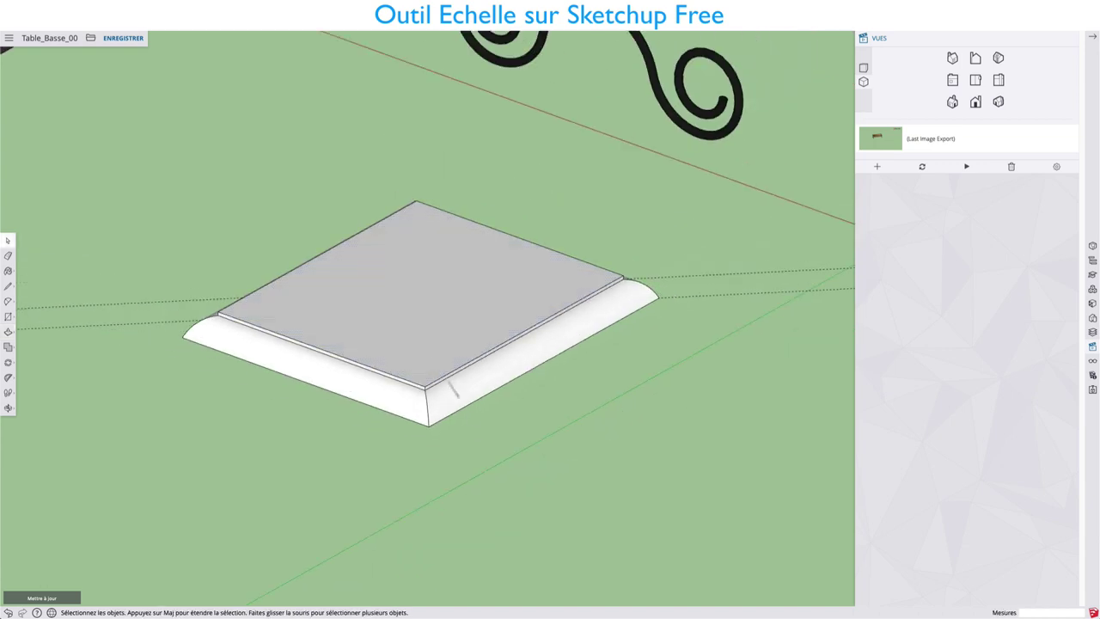
pyautogui.scroll(-3, 432, 358)
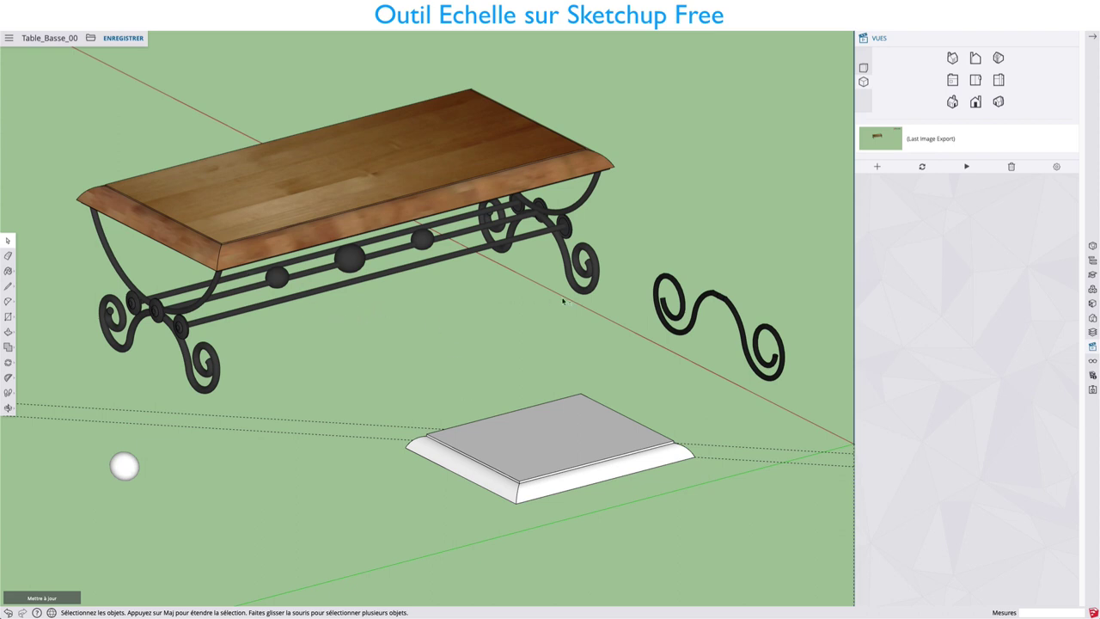
# - Show the Materials palette and reselect the slab's top face
pyautogui.press('b')
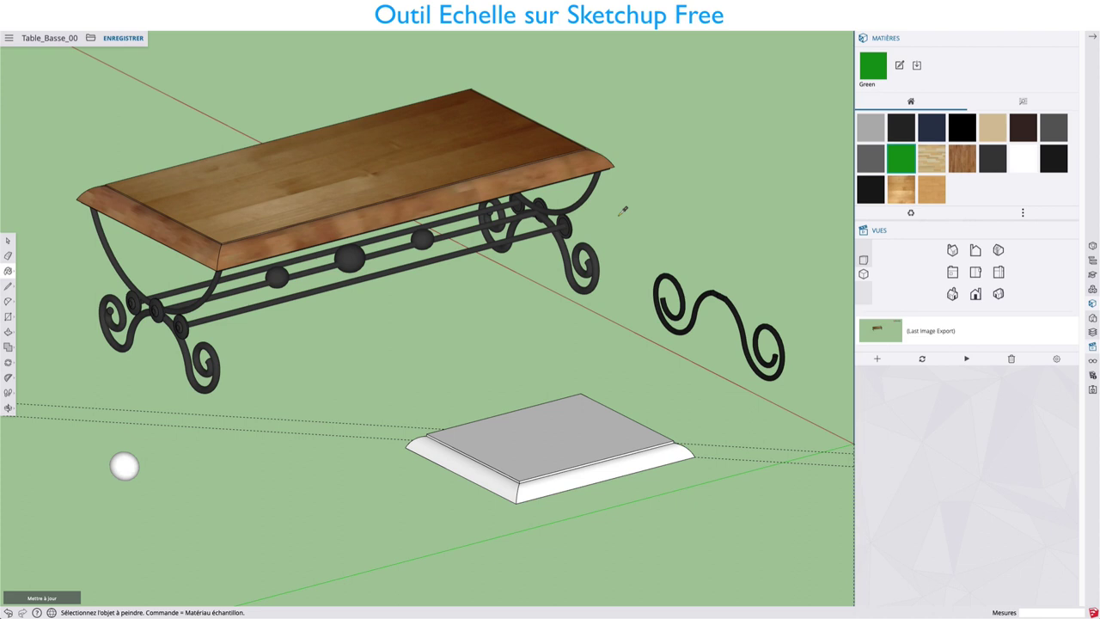
pyautogui.press('space')
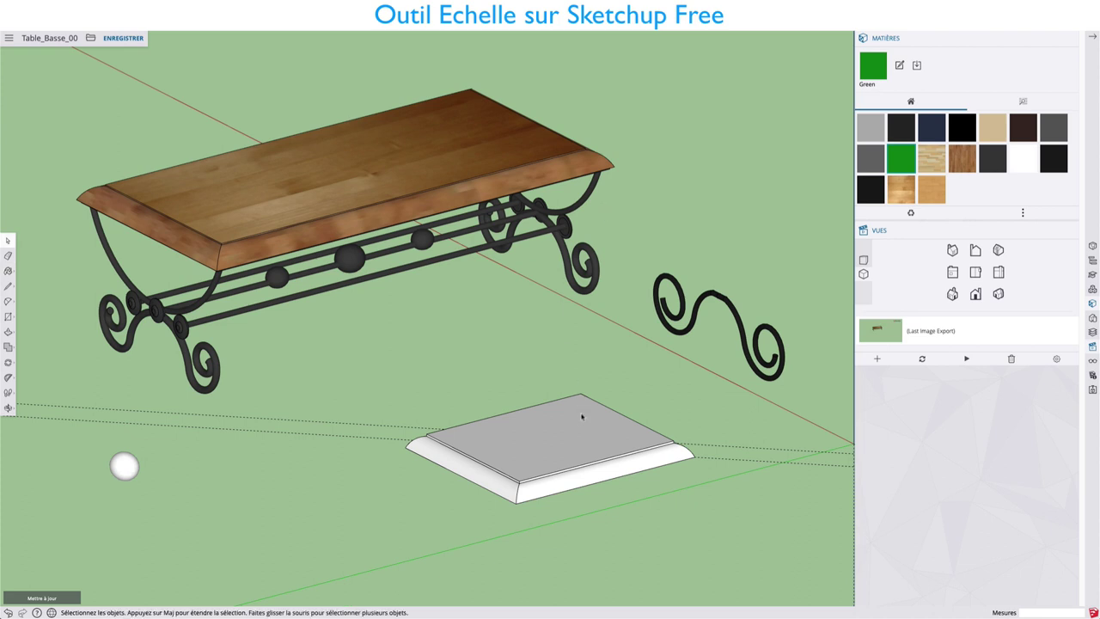
pyautogui.click(555, 410)
# - Start inserting a file from the computer and open the Textures folder
pyautogui.click(92, 40)
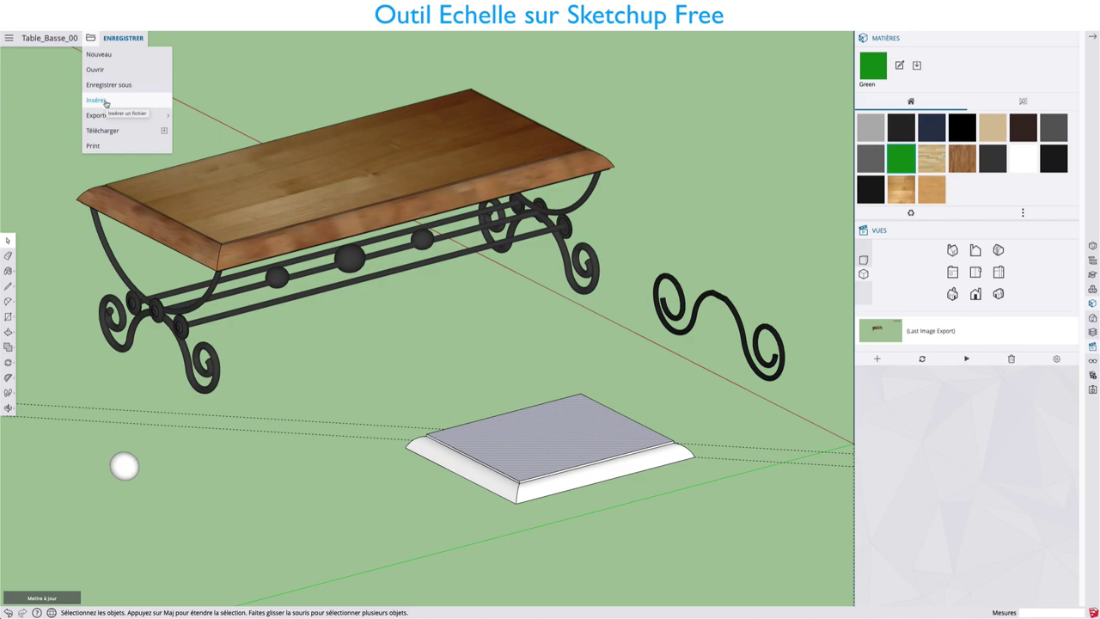
pyautogui.click(96, 101)
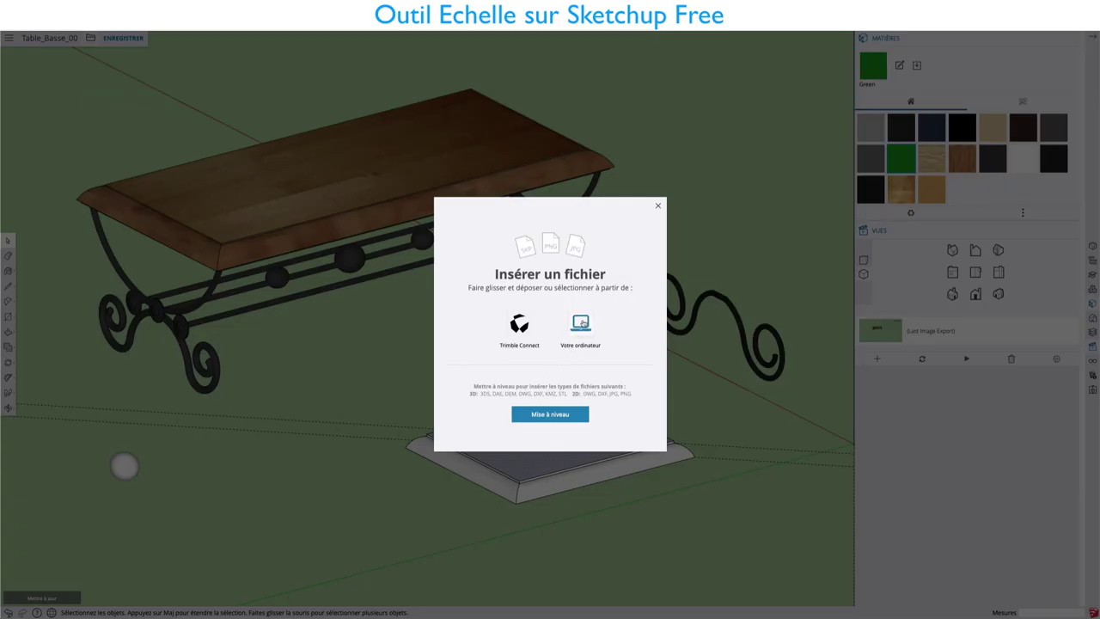
pyautogui.click(583, 324)
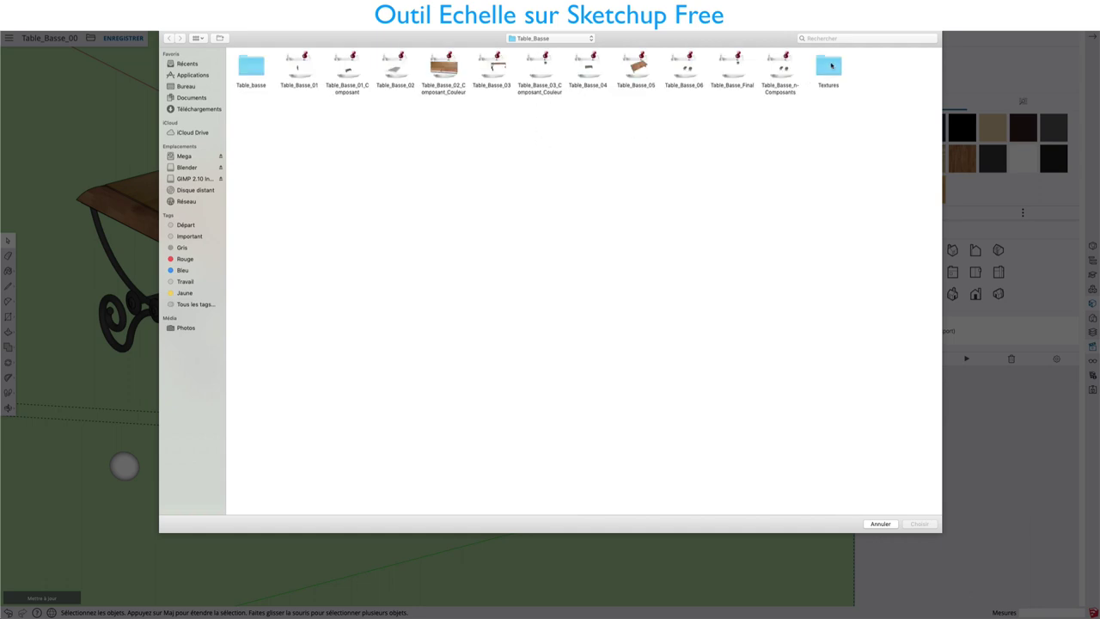
pyautogui.doubleClick(829, 67)
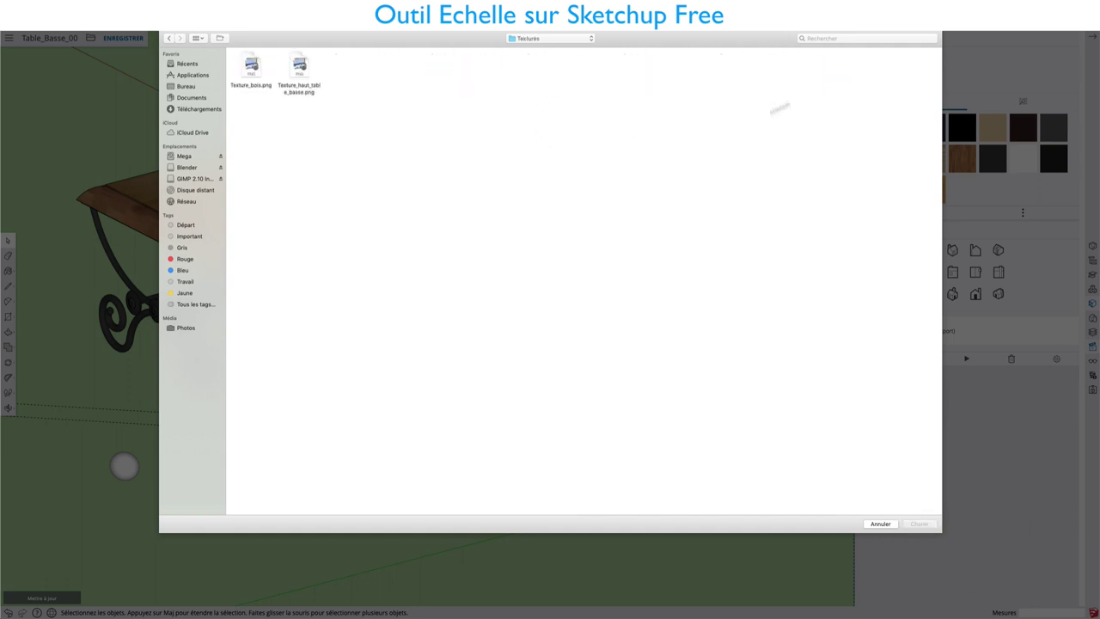
# - Preview Texture_haut_table_basse.png with Quick Look, then cancel and close the insert dialog
pyautogui.click(308, 69)
pyautogui.rightClick(308, 69)
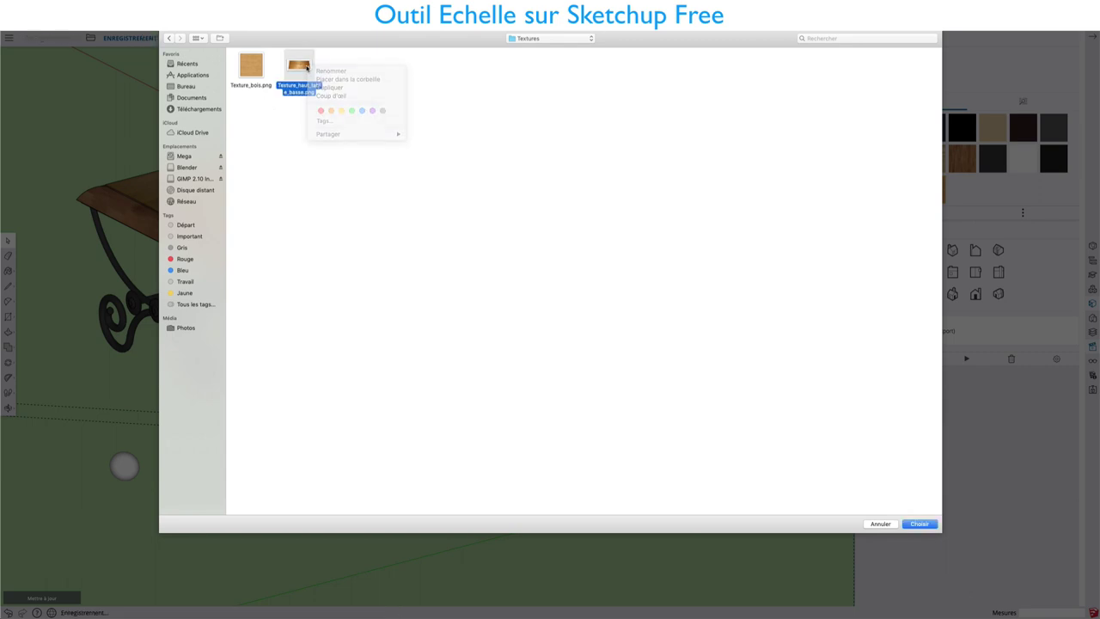
pyautogui.click(329, 96)
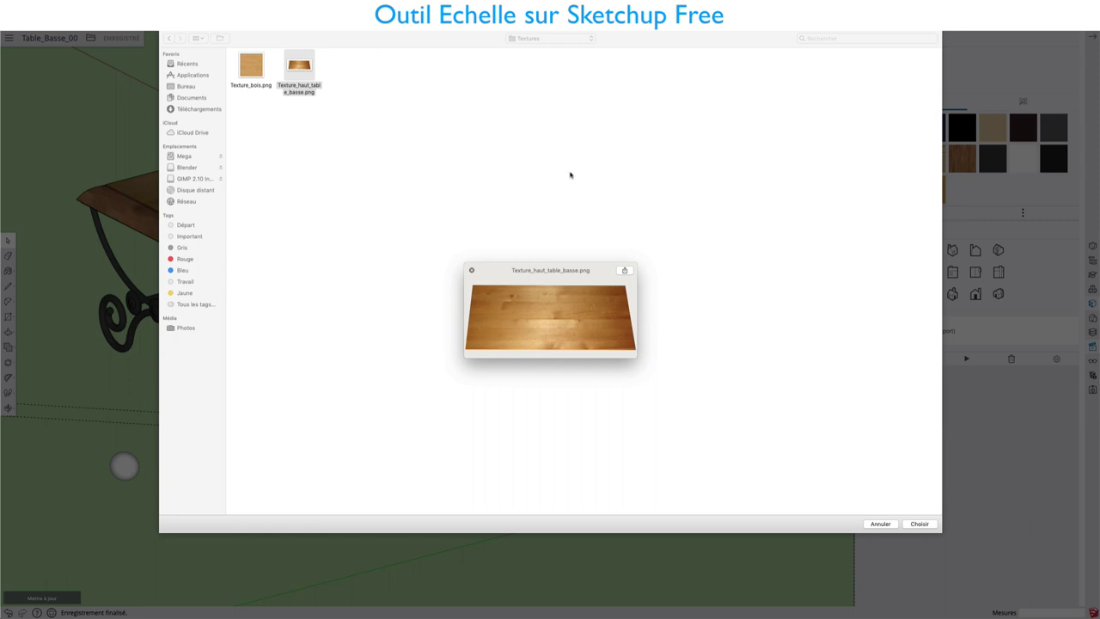
pyautogui.click(495, 238)
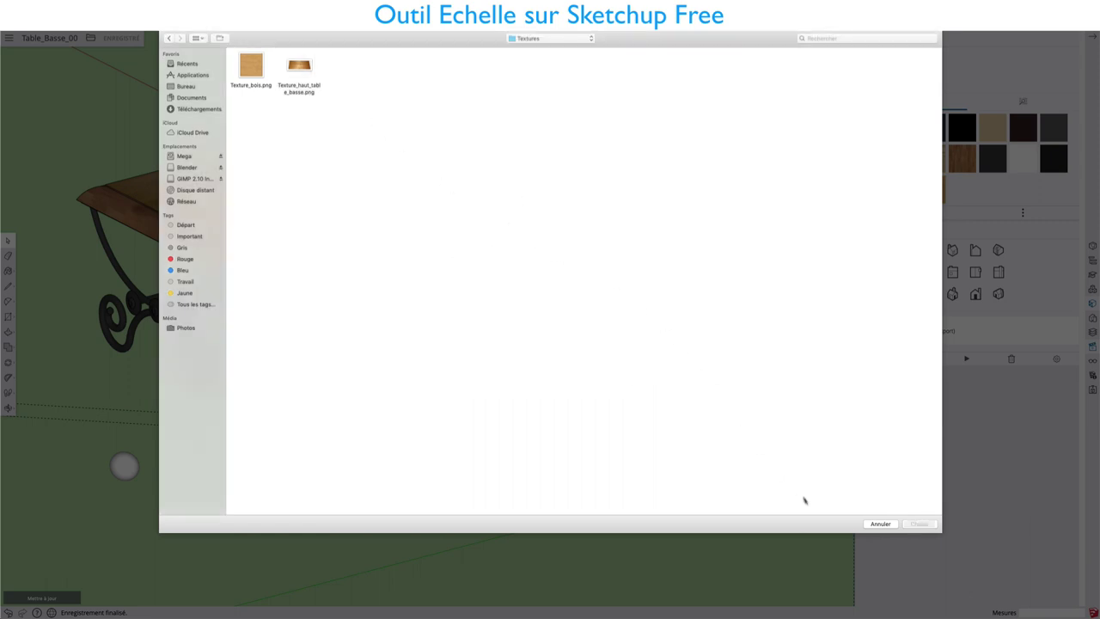
pyautogui.click(870, 523)
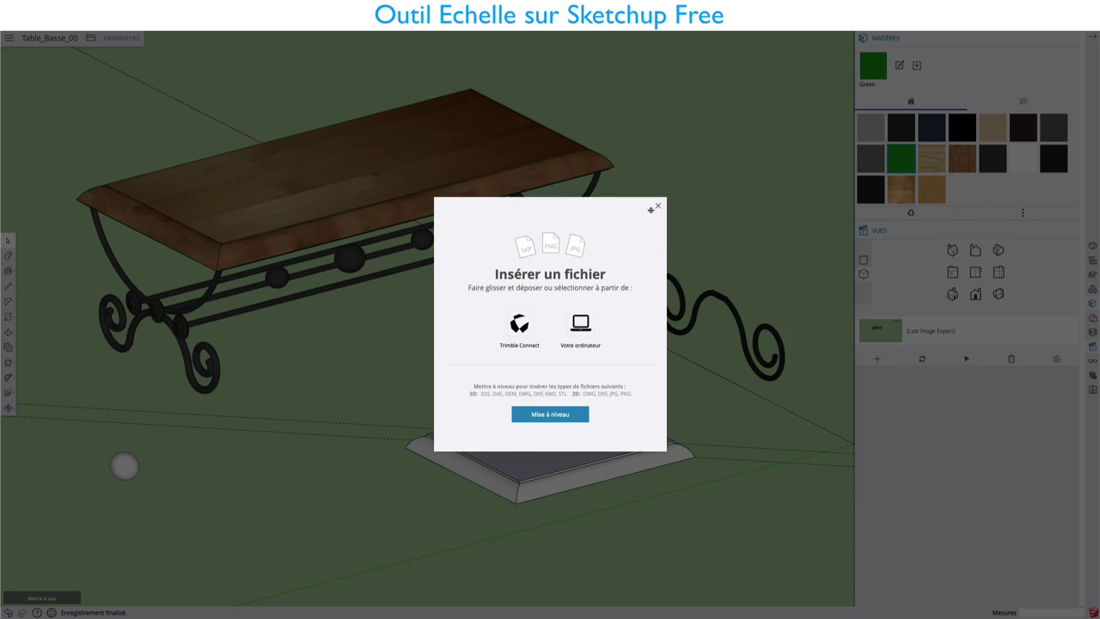
pyautogui.click(658, 205)
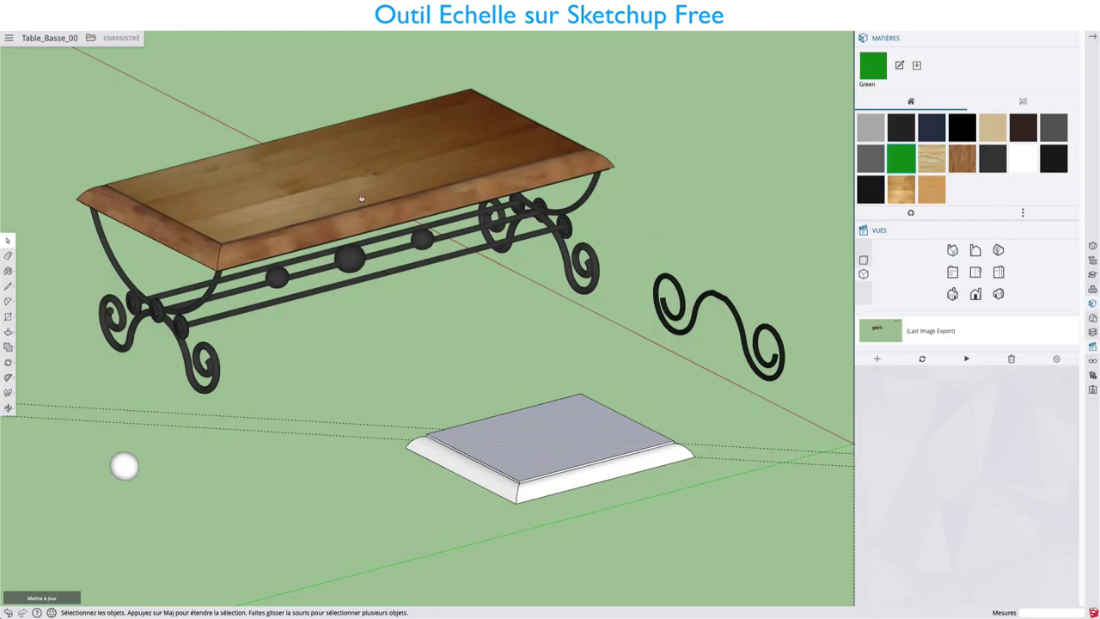
# - Insert Texture_haut_table_basse.png from the computer as a Matière (material)
pyautogui.click(90, 37)
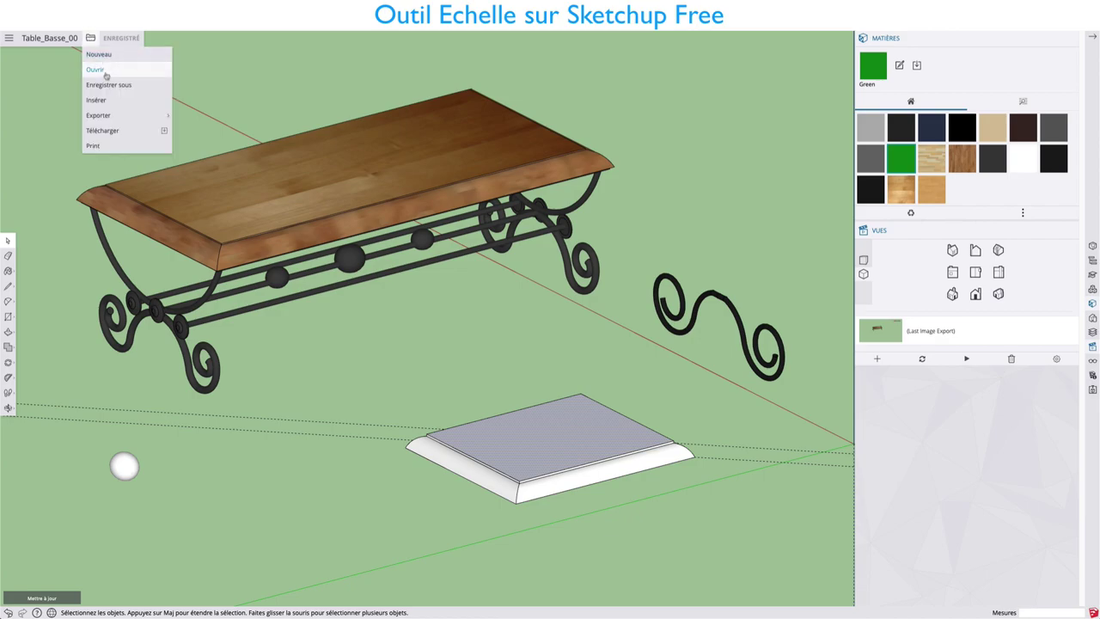
pyautogui.click(101, 100)
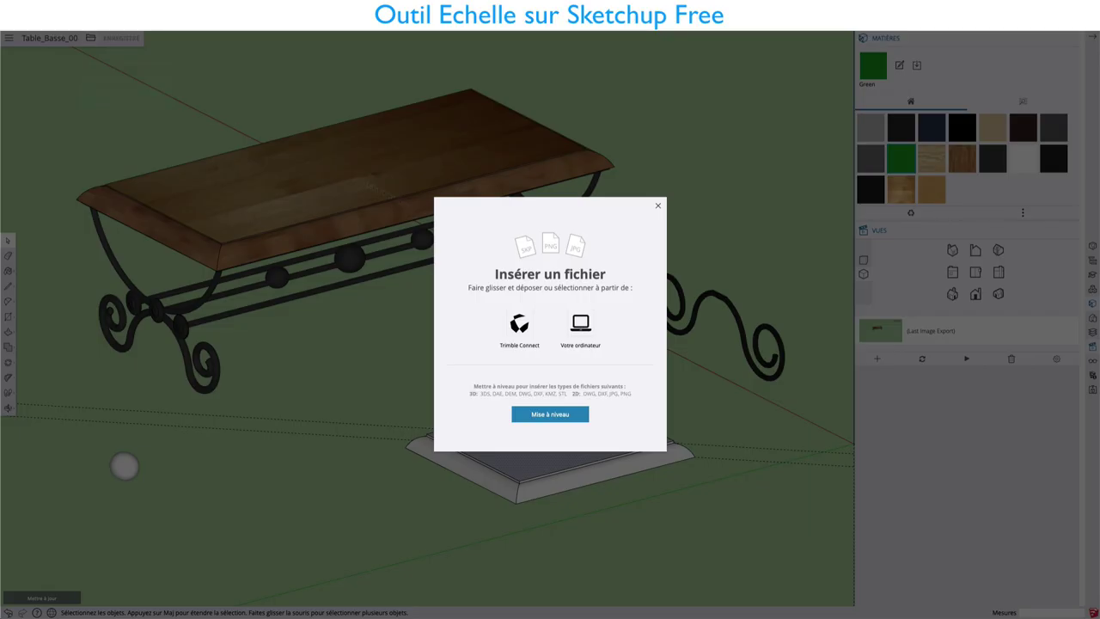
pyautogui.click(582, 325)
pyautogui.click(299, 68)
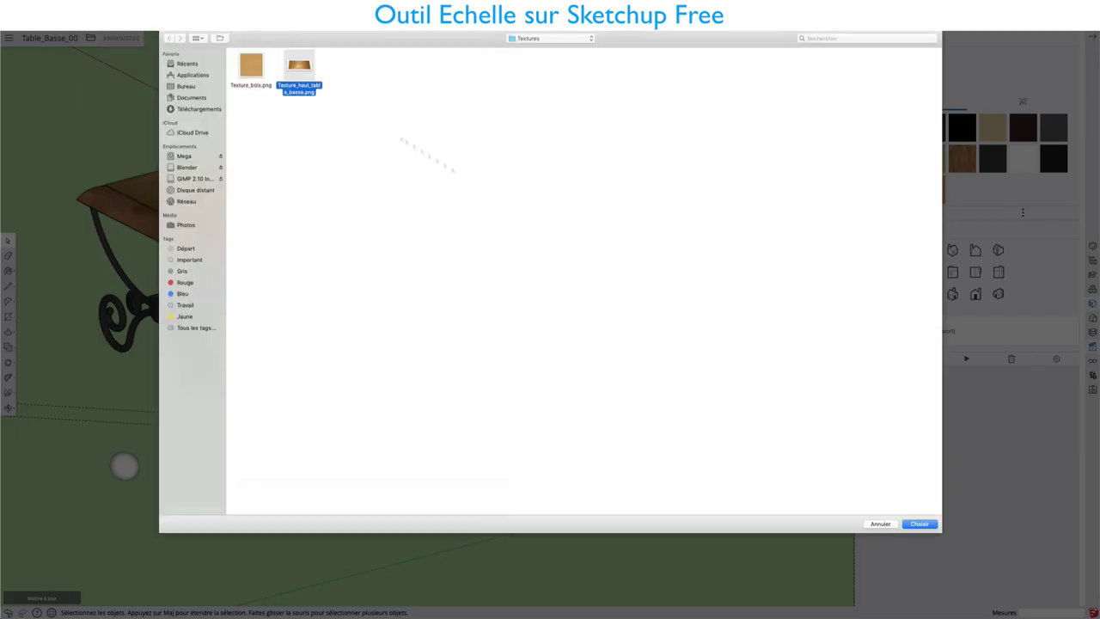
pyautogui.click(918, 523)
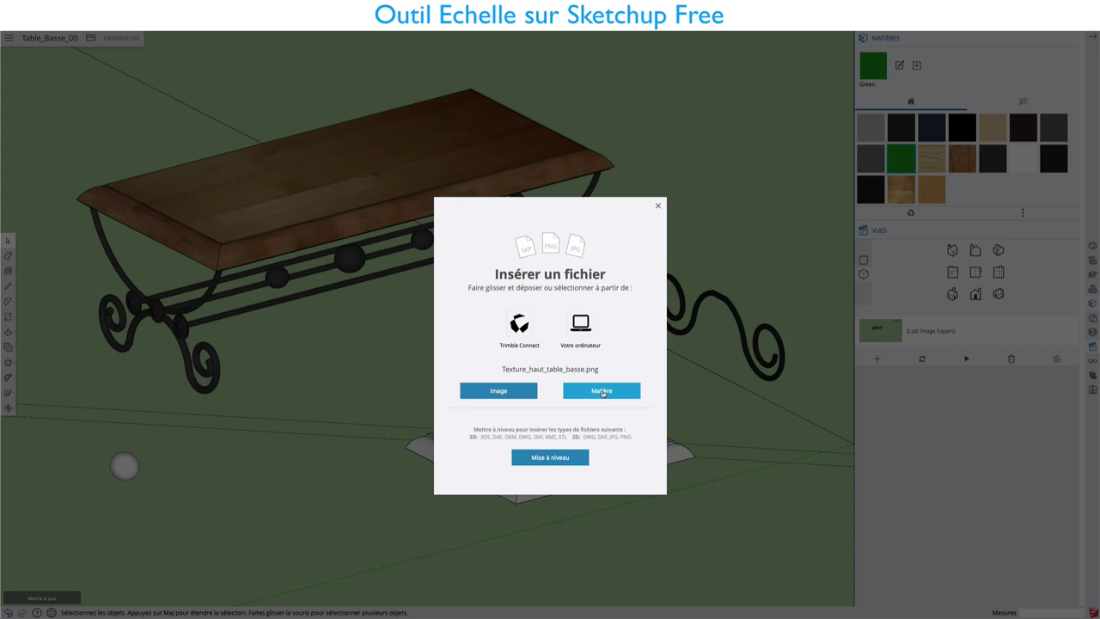
pyautogui.click(658, 207)
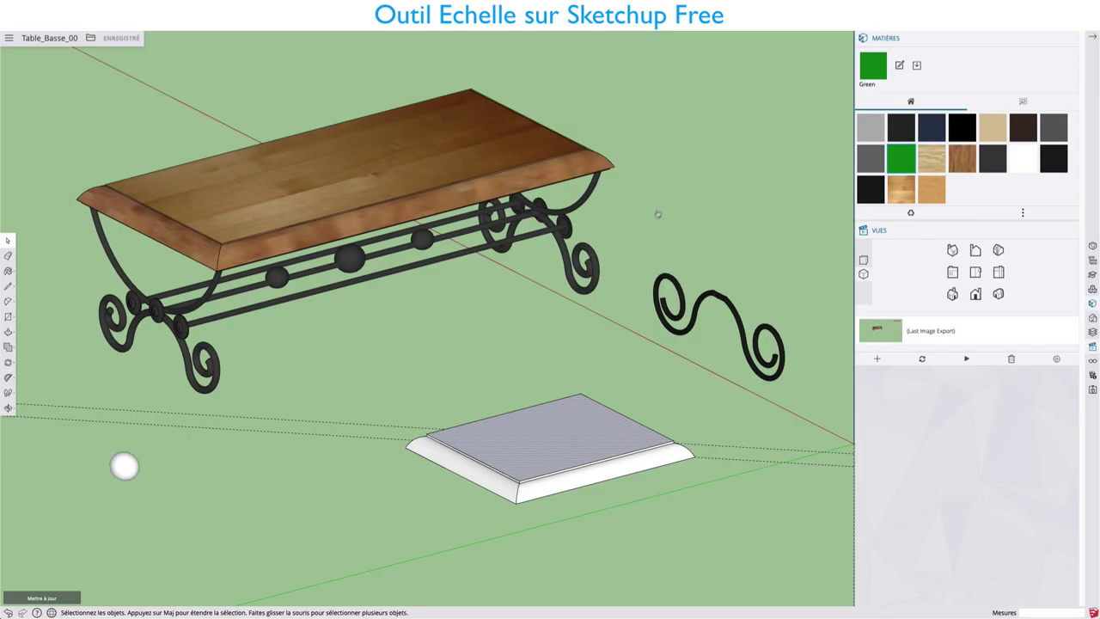
# - Paint the slab's top face with the Texture_haut_table_basse material
pyautogui.click(902, 187)
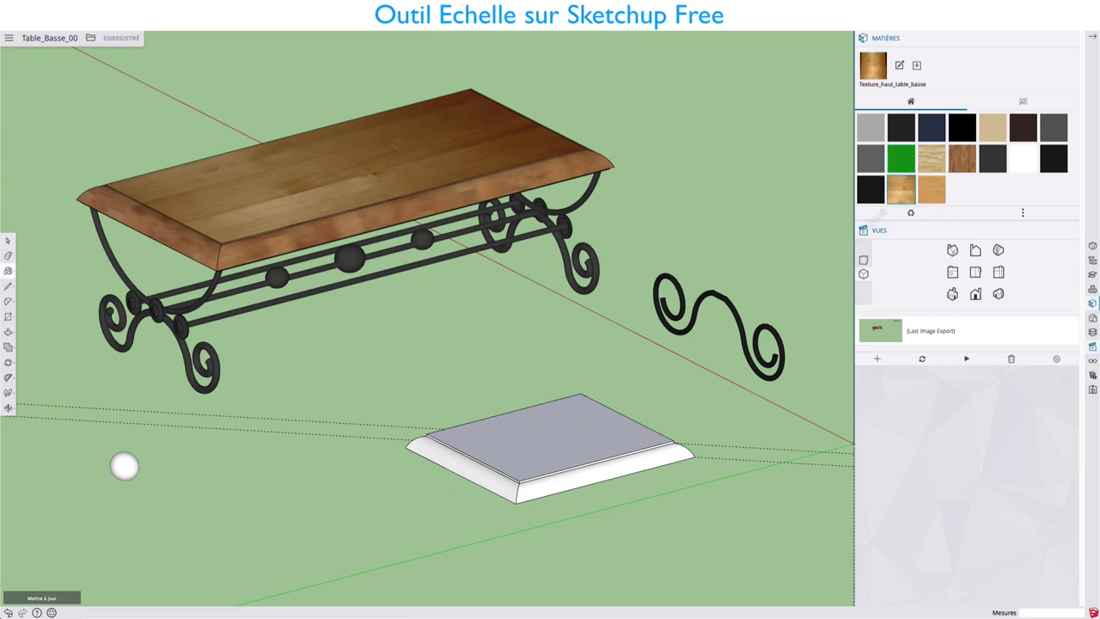
pyautogui.click(573, 443)
pyautogui.moveTo(556, 455); pyautogui.dragTo(663, 473, button='middle')
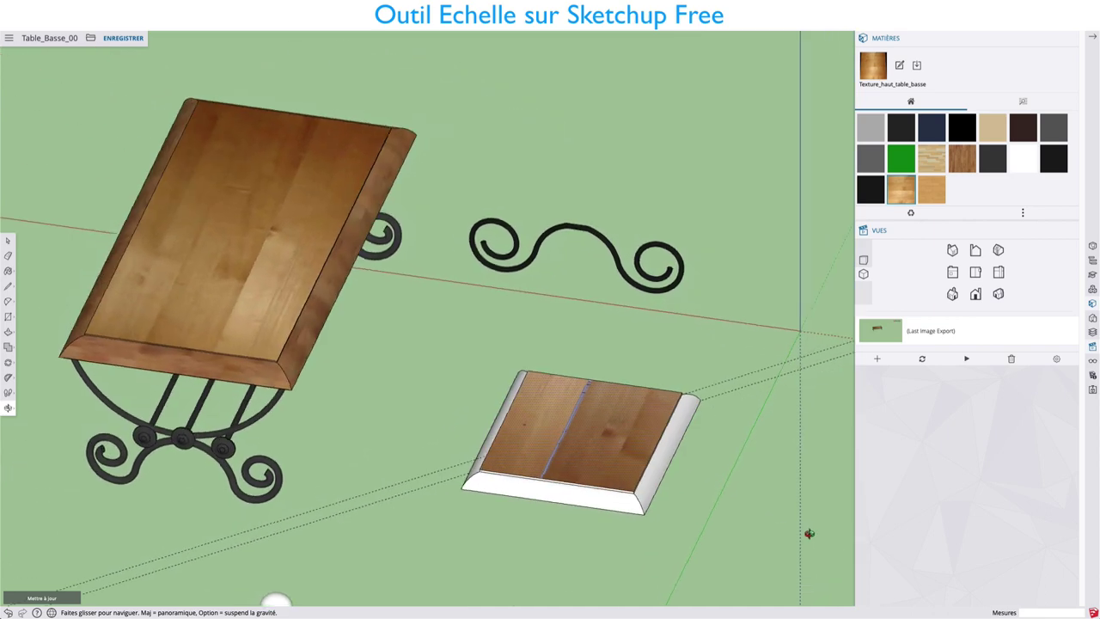
pyautogui.scroll(3, 576, 438)
pyautogui.scroll(2, 576, 437)
pyautogui.scroll(-2, 576, 438)
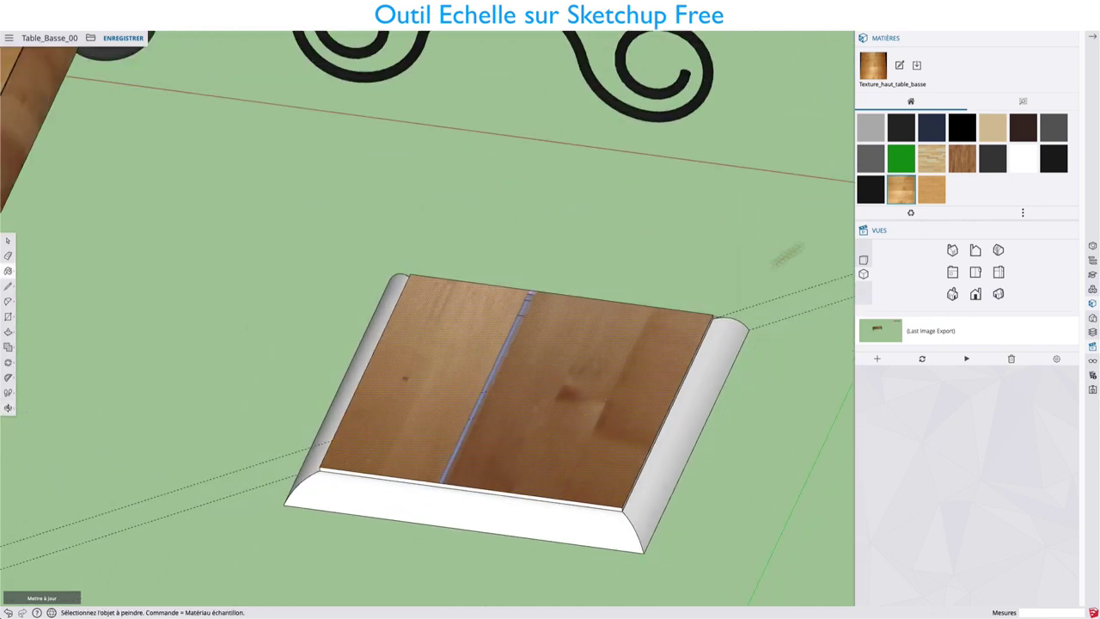
# - Try Texture_bois on the slab top, then repaint it with Texture_haut_table_basse
pyautogui.click(932, 184)
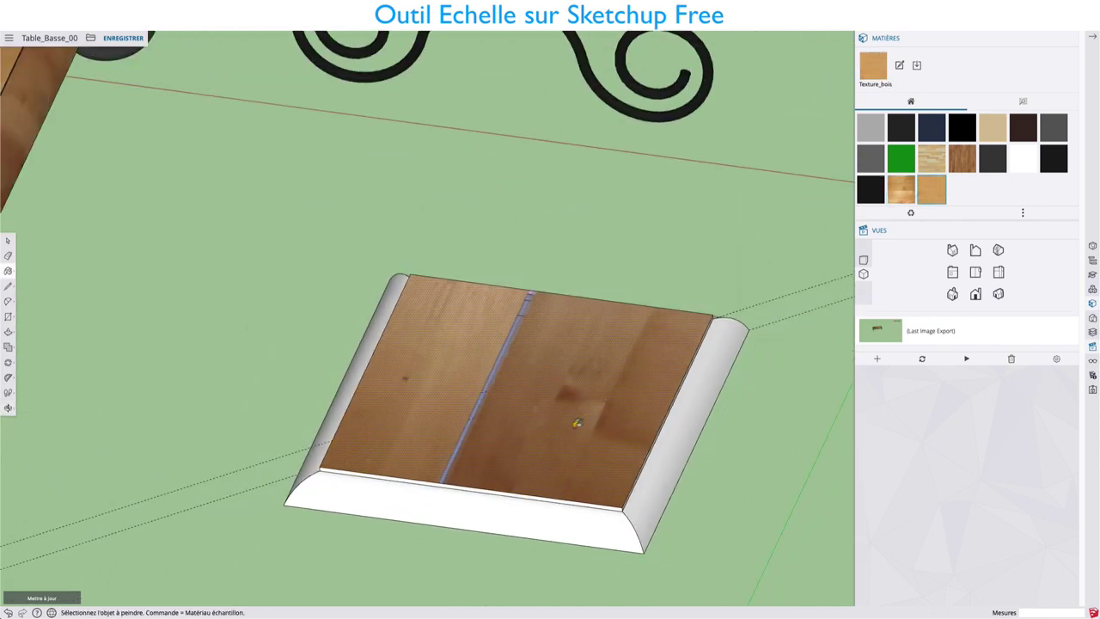
pyautogui.click(574, 421)
pyautogui.moveTo(640, 403); pyautogui.dragTo(508, 422, button='middle')
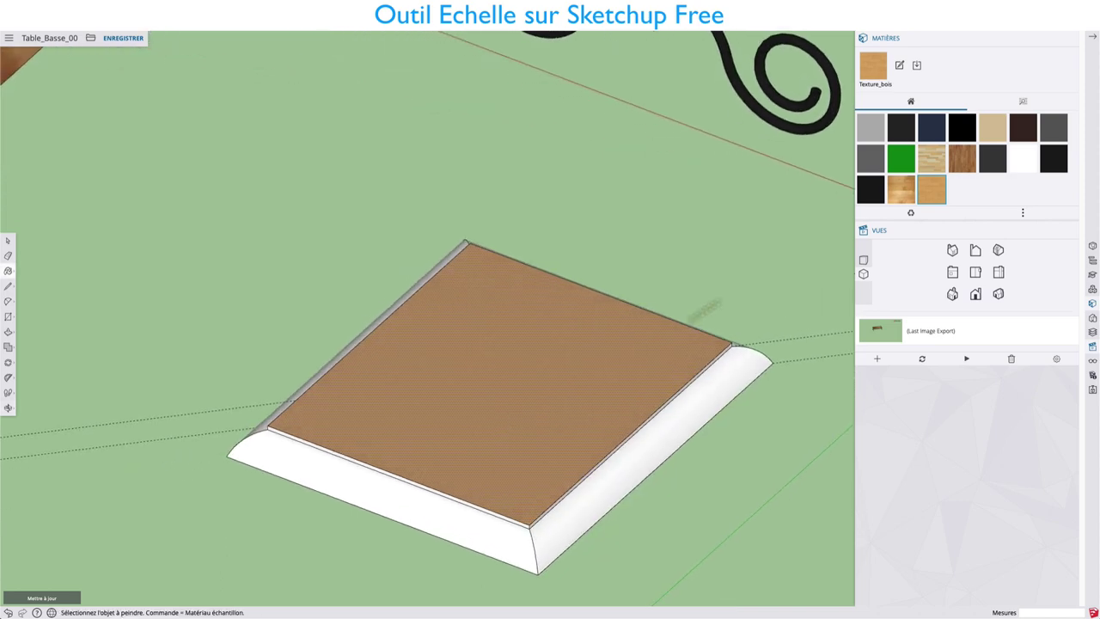
pyautogui.click(903, 189)
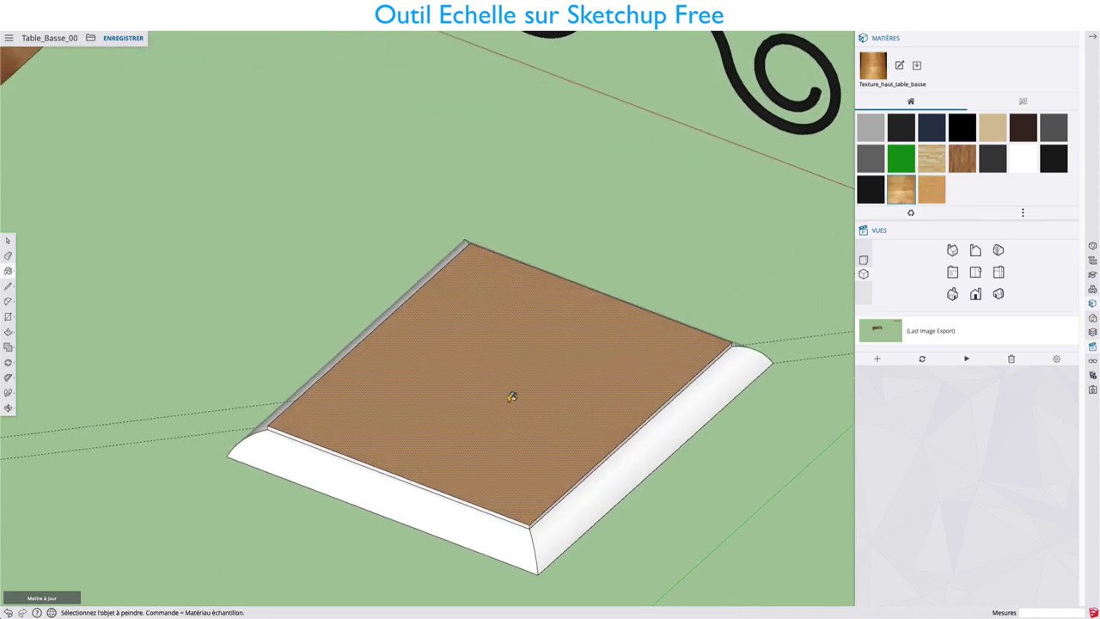
pyautogui.click(511, 396)
pyautogui.scroll(3, 508, 395)
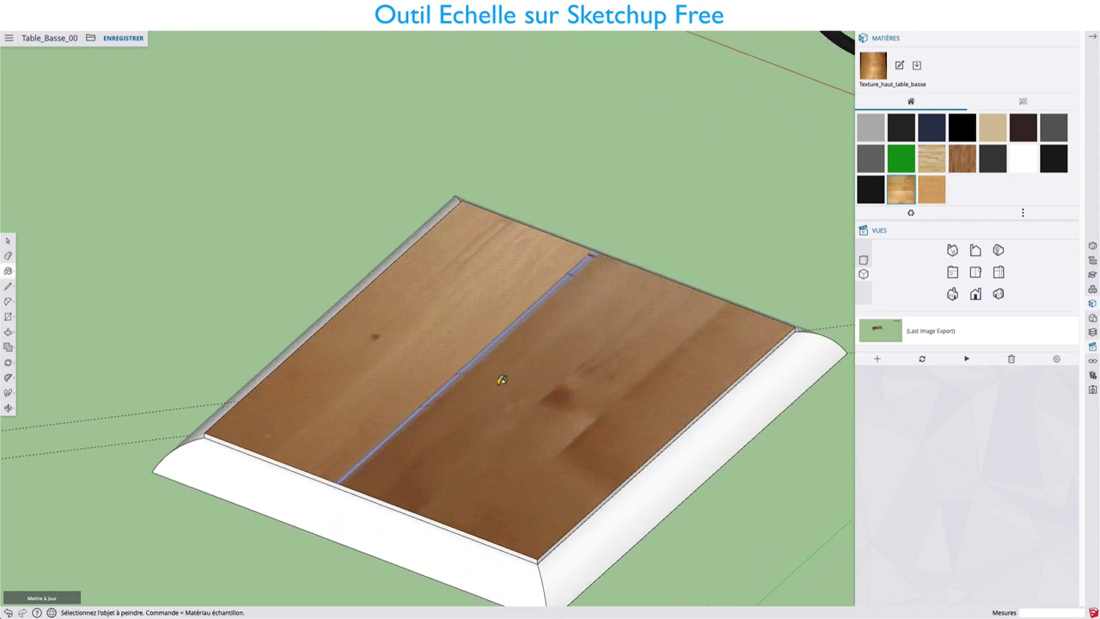
pyautogui.keyDown('shift'); pyautogui.moveTo(590, 407); pyautogui.dragTo(486, 319, button='middle'); pyautogui.keyUp('shift')
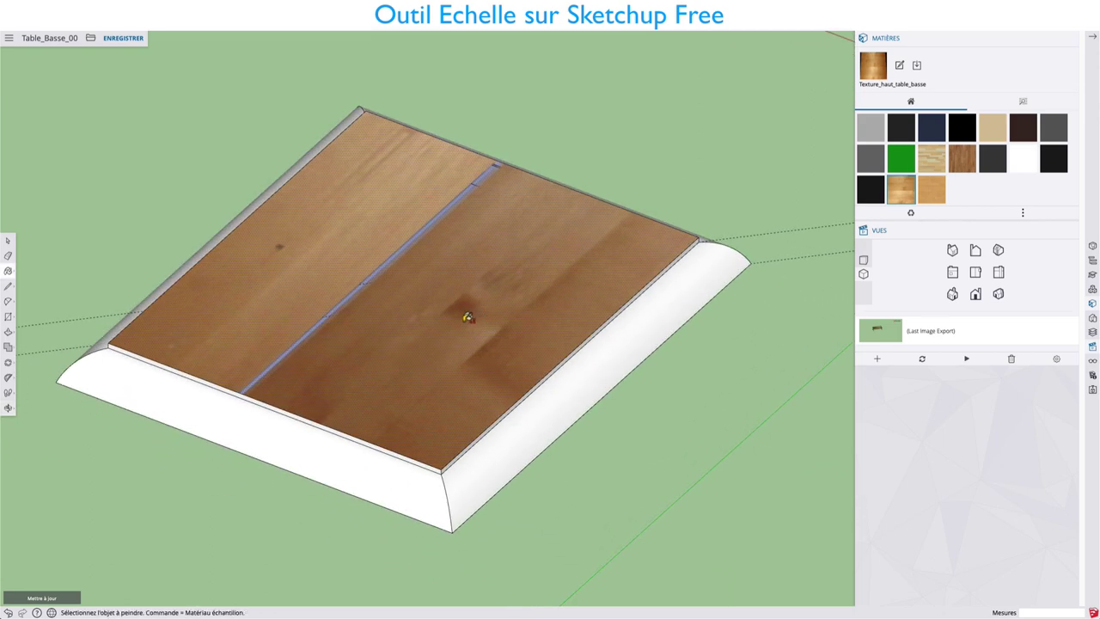
pyautogui.press('space')
# - Select the whole slab and make it a group
pyautogui.click(416, 478)
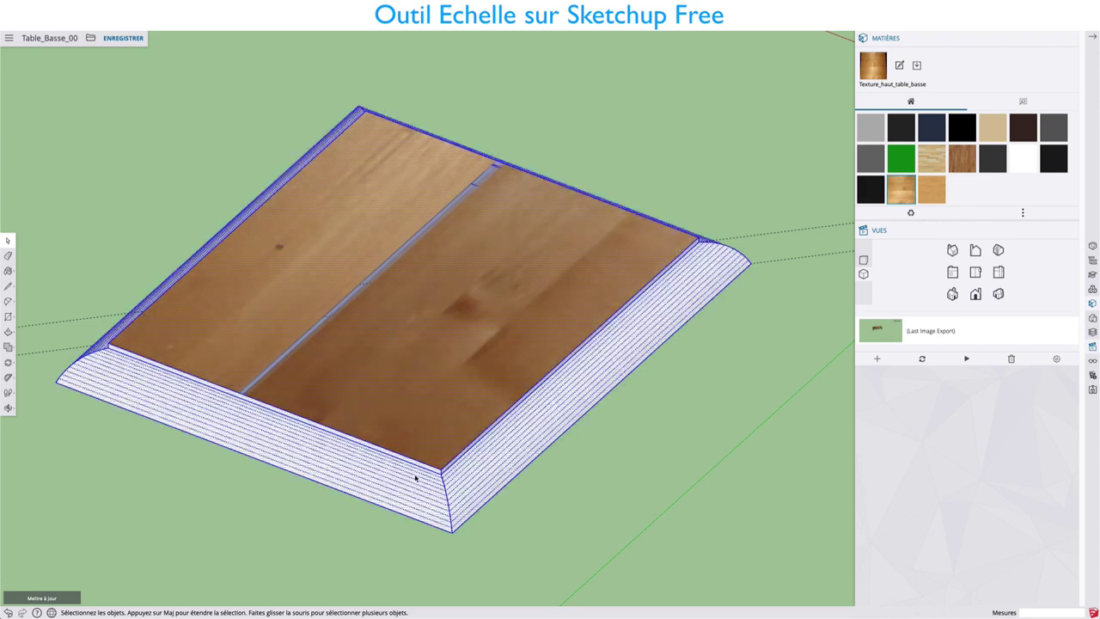
pyautogui.rightClick(420, 388)
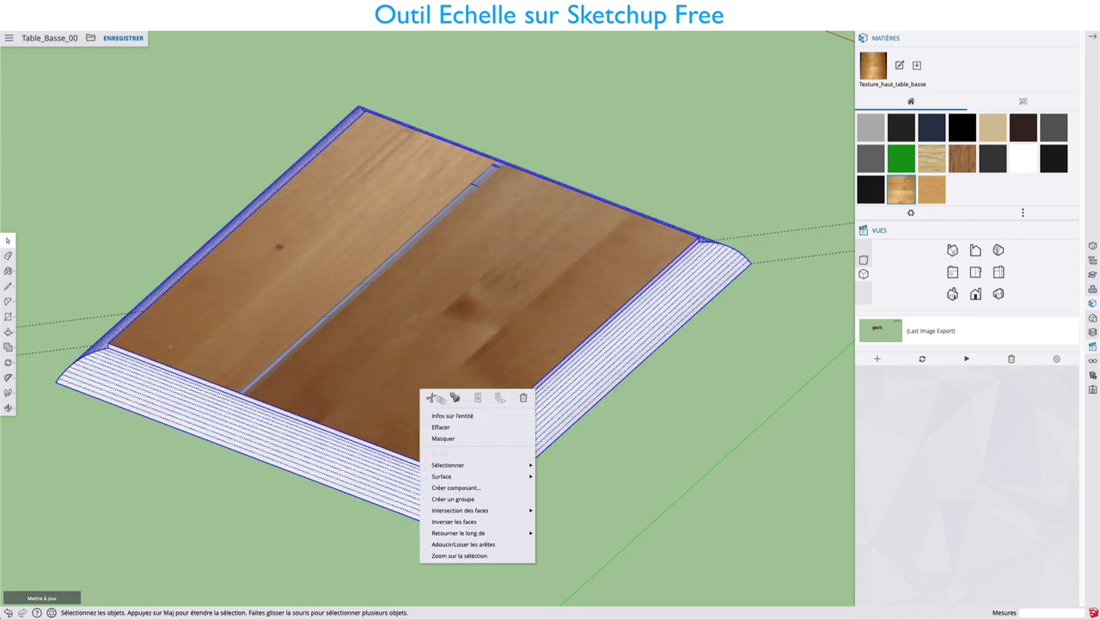
pyautogui.click(459, 498)
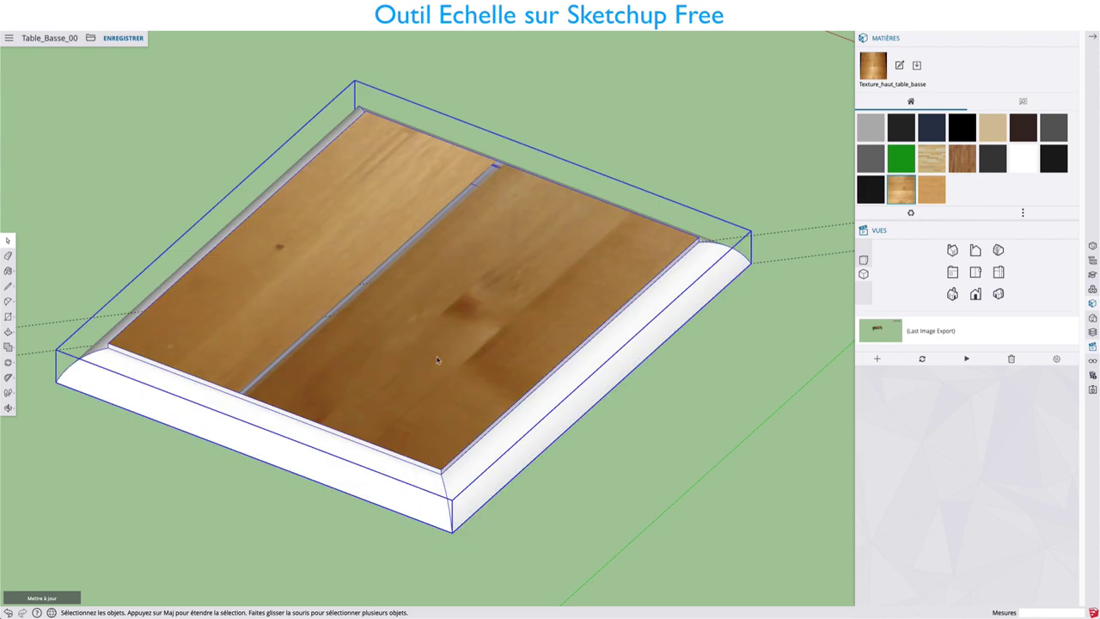
# - Try the wood texture on the slab group, check a corner, then undo so the sides stay white
pyautogui.click(898, 191)
pyautogui.click(533, 333)
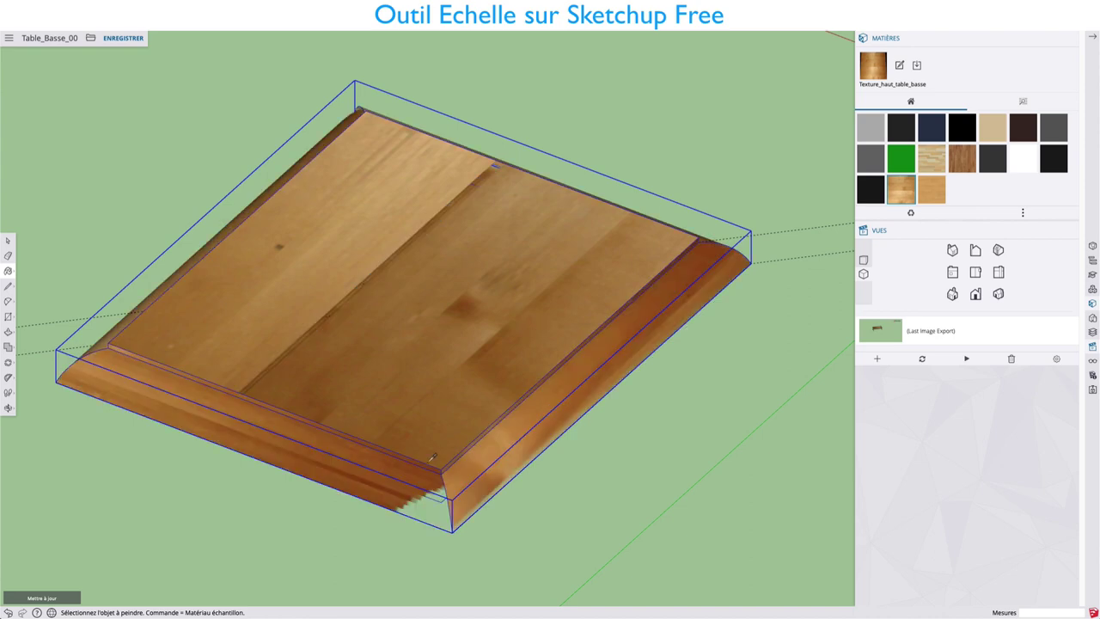
pyautogui.moveTo(432, 455)
pyautogui.mouseDown(button='middle')
pyautogui.moveTo(515, 361)
pyautogui.moveTo(481, 287)
pyautogui.moveTo(490, 314)
pyautogui.mouseUp(button='middle')
pyautogui.scroll(3, 516, 361)
pyautogui.scroll(2, 526, 379)
pyautogui.scroll(3, 565, 420)
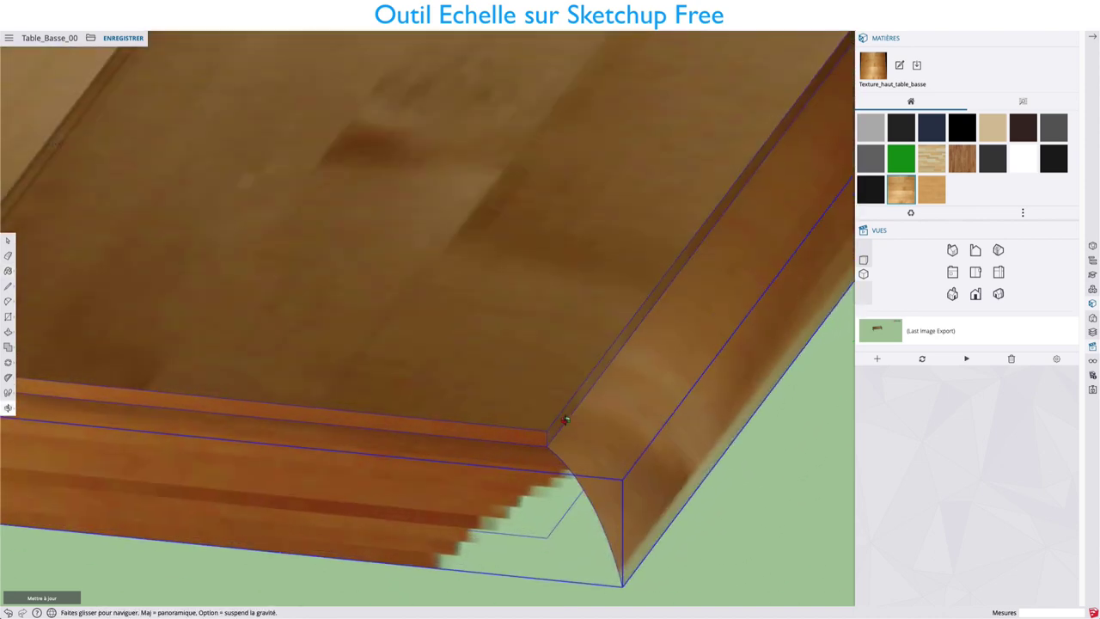
pyautogui.scroll(-5, 562, 412)
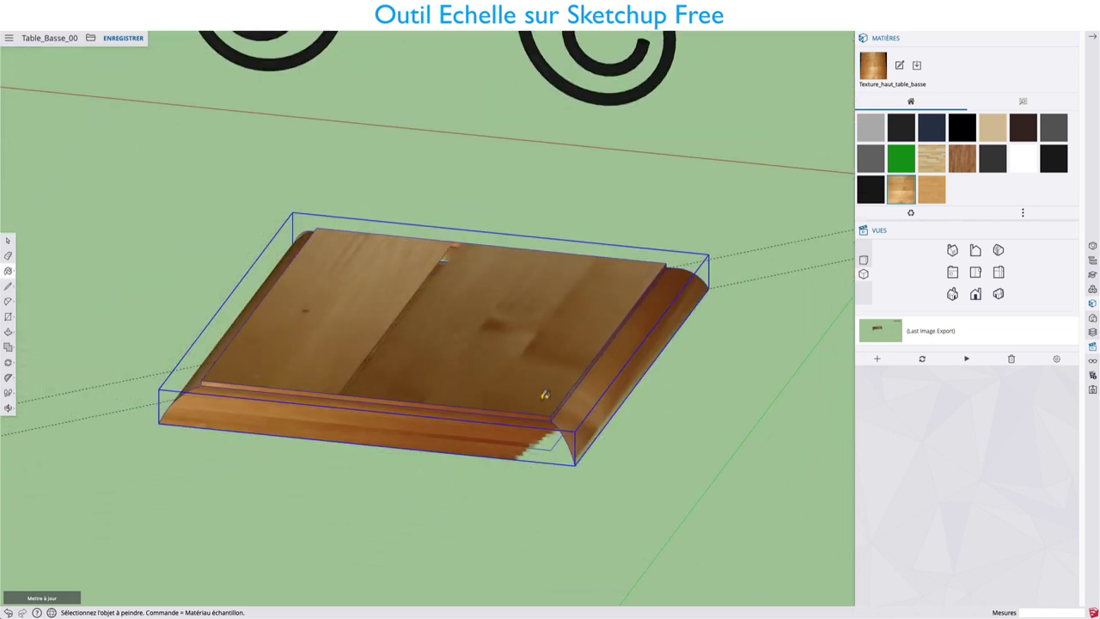
pyautogui.hotkey('ctrl', 'z')
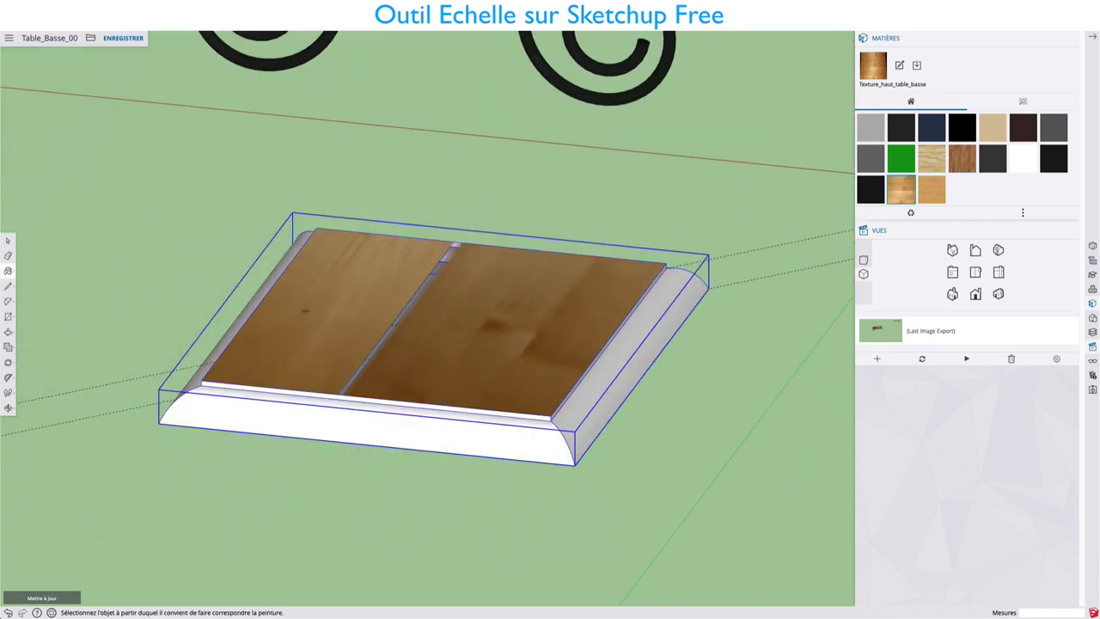
pyautogui.press('space')
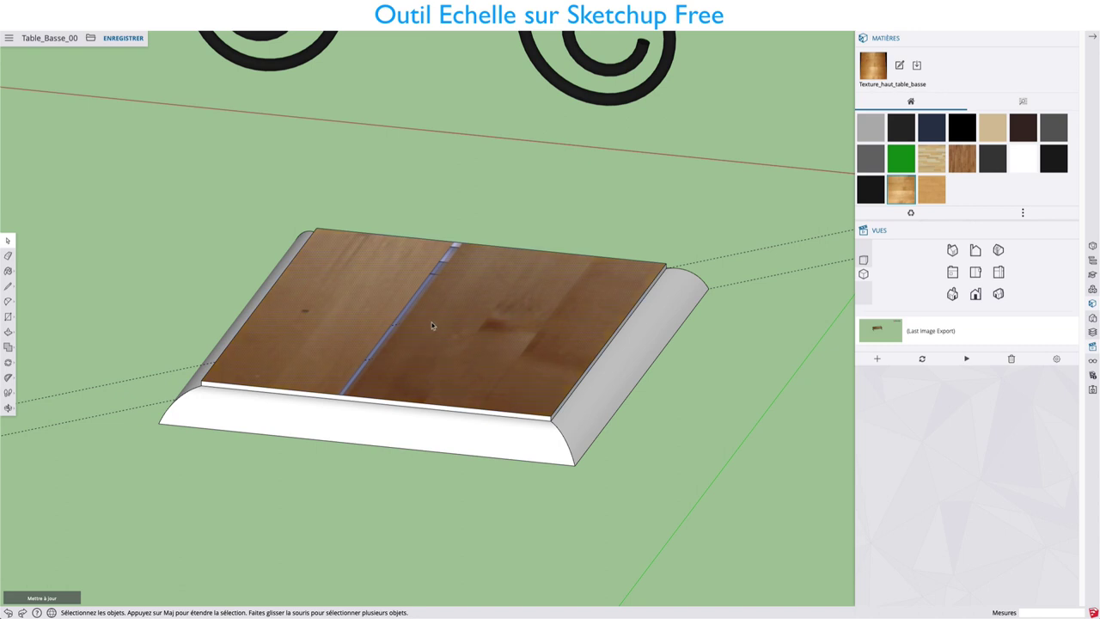
# - Reposition the wood texture on the slab top so the plank seam moves off it
pyautogui.rightClick(433, 325)
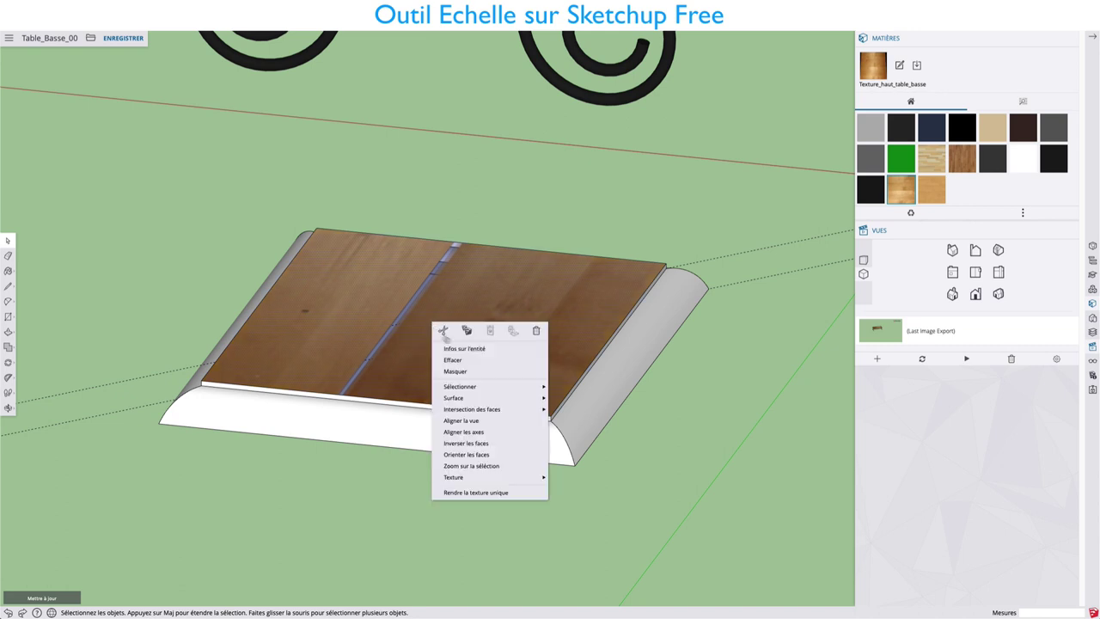
pyautogui.moveTo(489, 477)
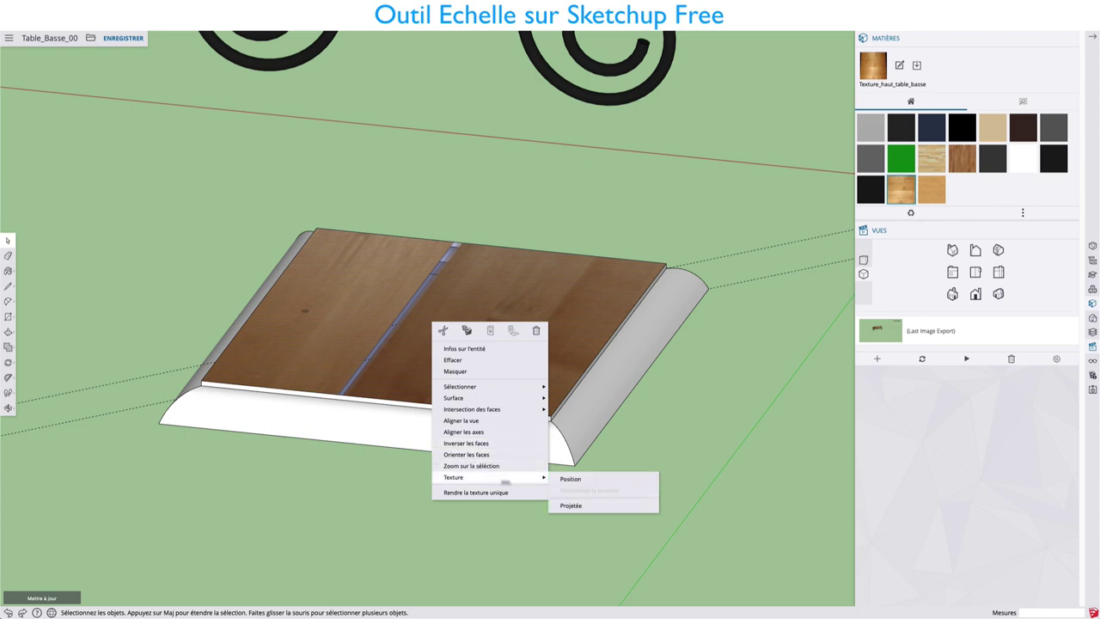
pyautogui.click(572, 481)
pyautogui.moveTo(590, 319); pyautogui.dragTo(493, 359, button='middle')
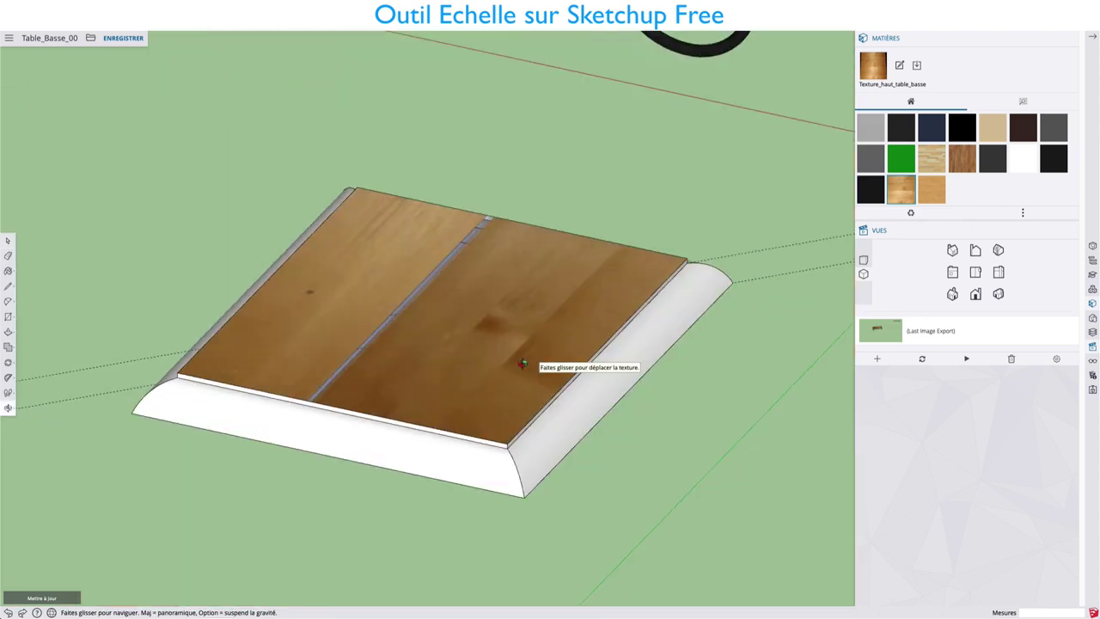
pyautogui.scroll(-2, 492, 359)
pyautogui.scroll(3, 493, 360)
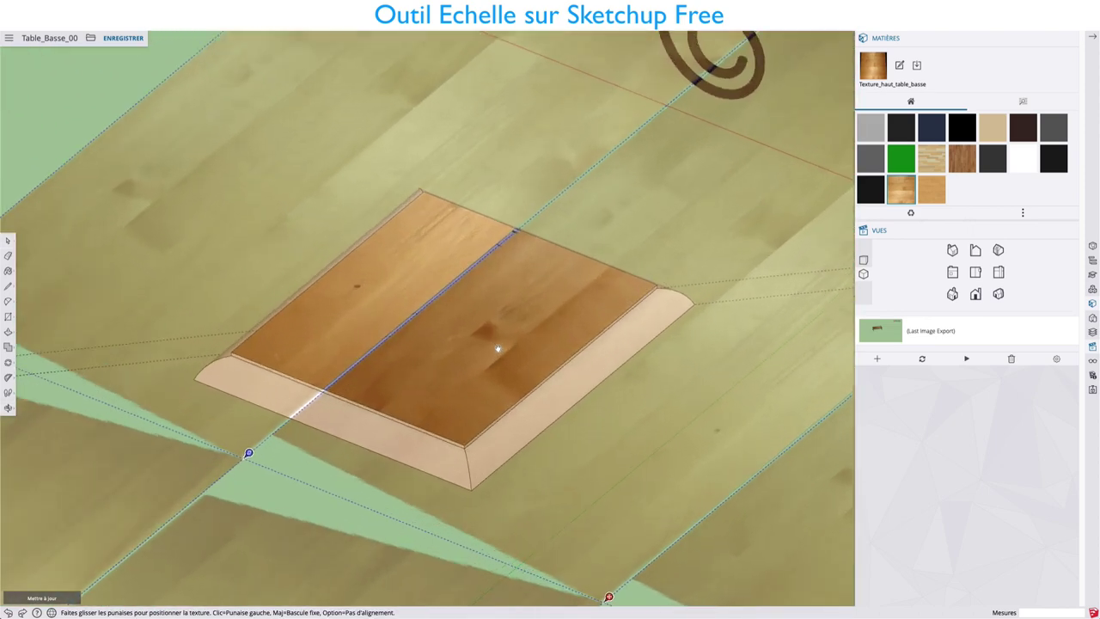
pyautogui.scroll(1, 492, 359)
pyautogui.moveTo(575, 394); pyautogui.dragTo(468, 321)
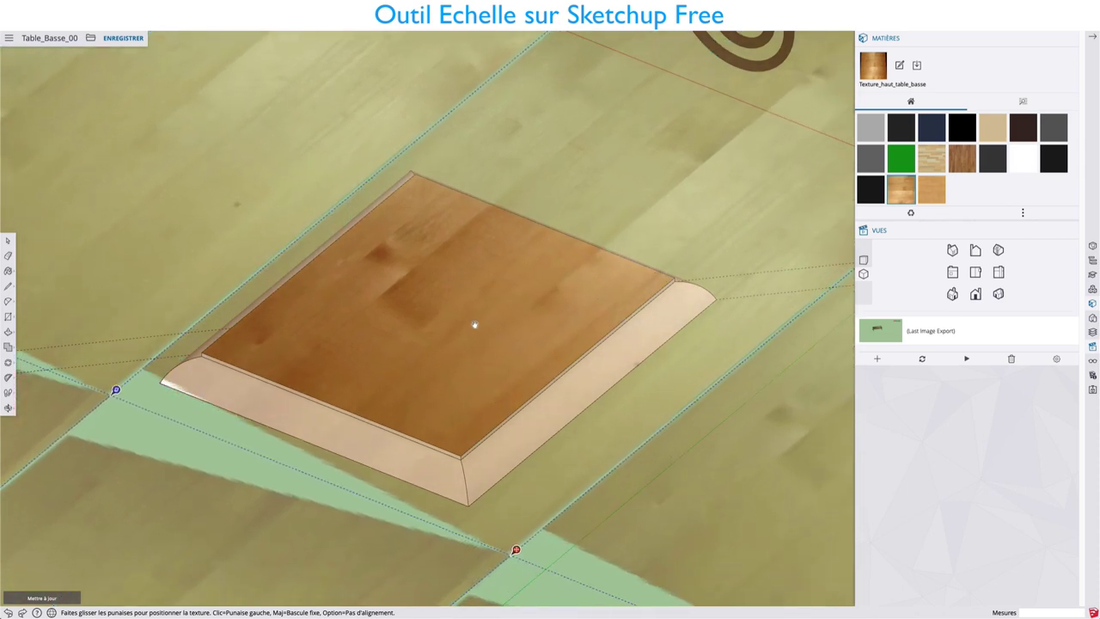
pyautogui.press('Return')
# - Turn the view to face the slab front-on and bring up the top face's texture options again
pyautogui.scroll(-1, 505, 378)
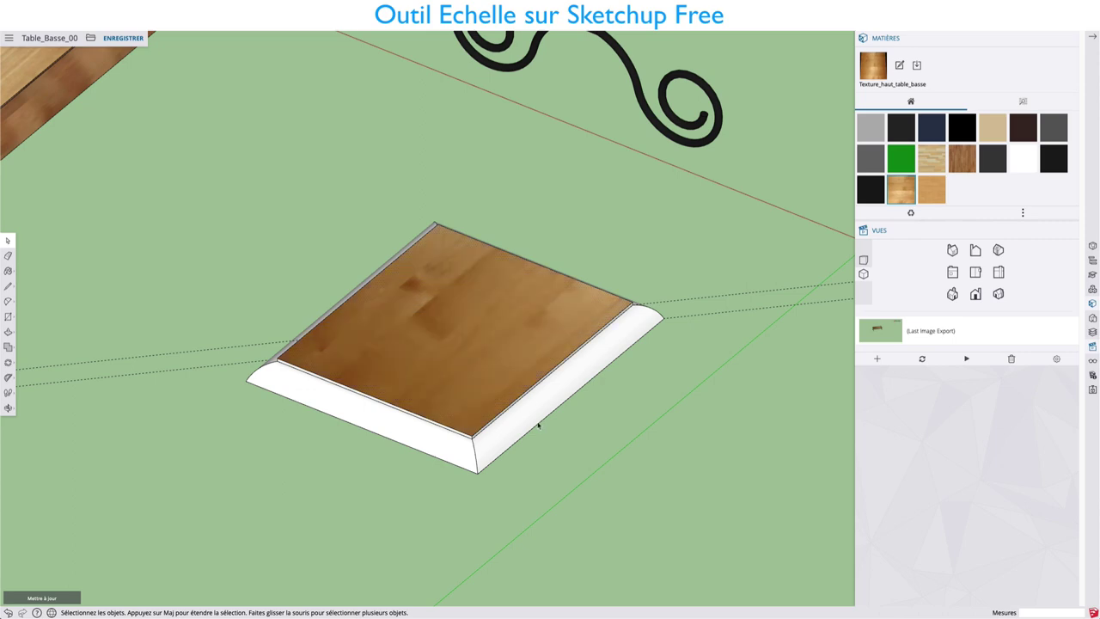
pyautogui.moveTo(539, 425)
pyautogui.mouseDown(button='middle')
pyautogui.moveTo(679, 378)
pyautogui.moveTo(481, 427)
pyautogui.moveTo(518, 373)
pyautogui.mouseUp(button='middle')
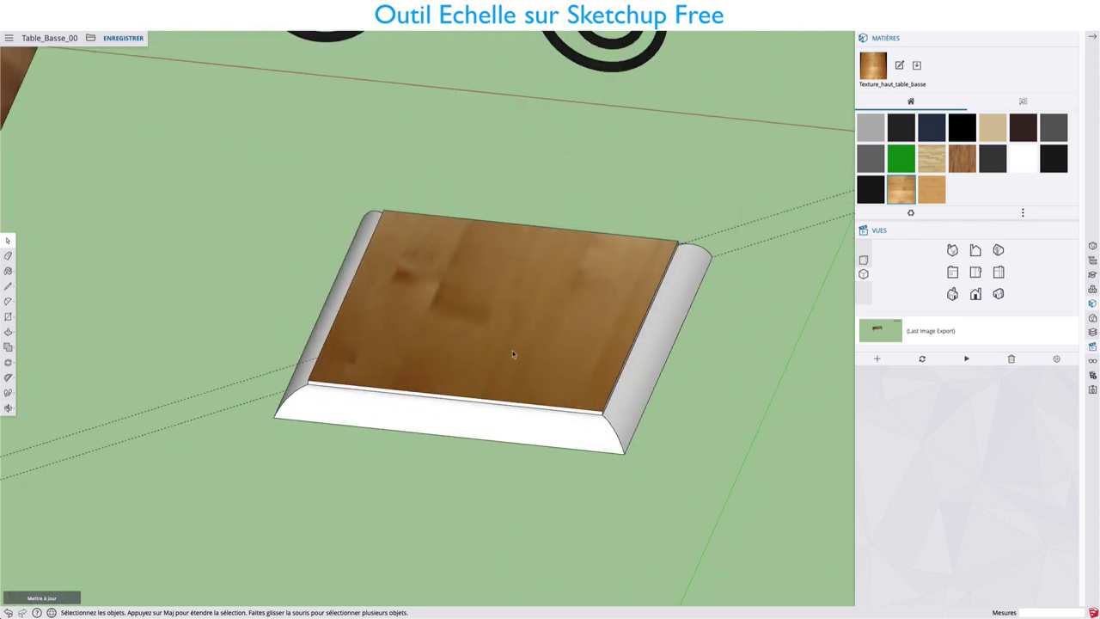
pyautogui.rightClick(495, 299)
pyautogui.moveTo(550, 450)
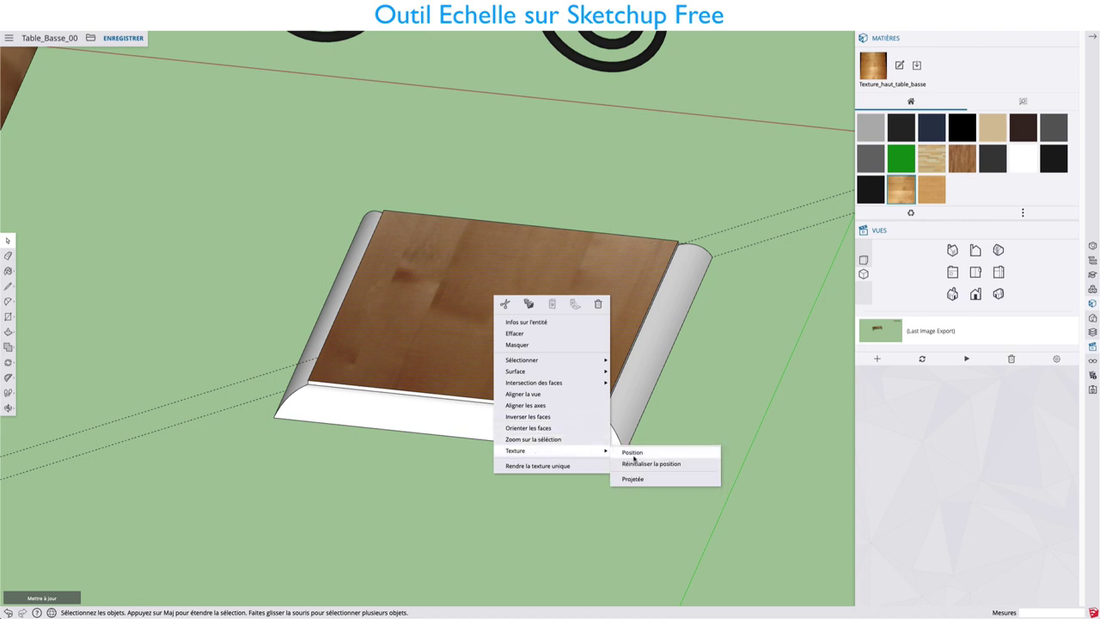
pyautogui.click(712, 357)
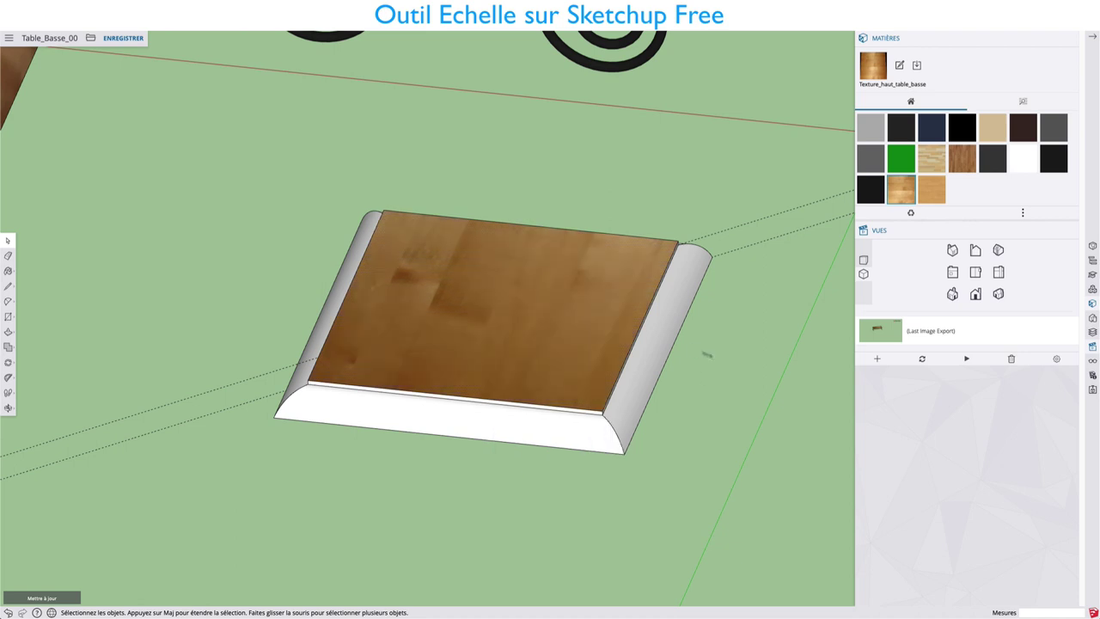